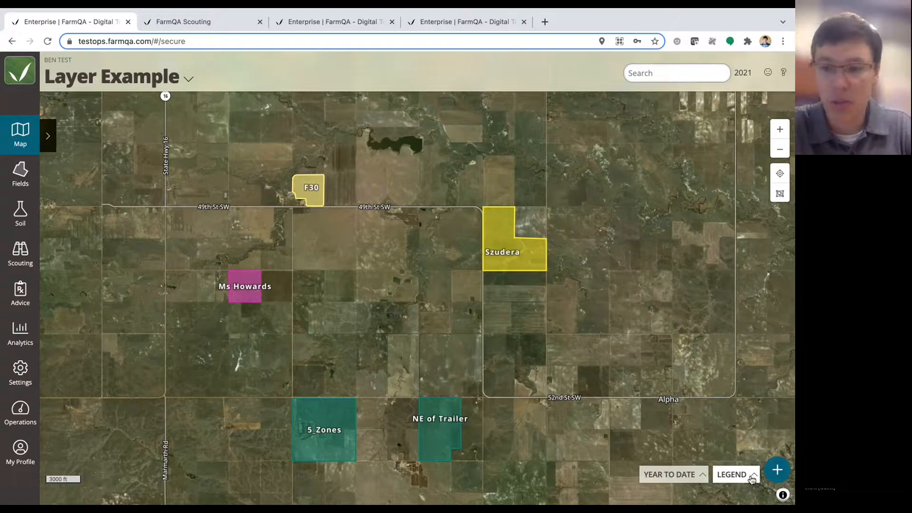
Expand the map's crop legend and open the details of field F30
click(751, 479)
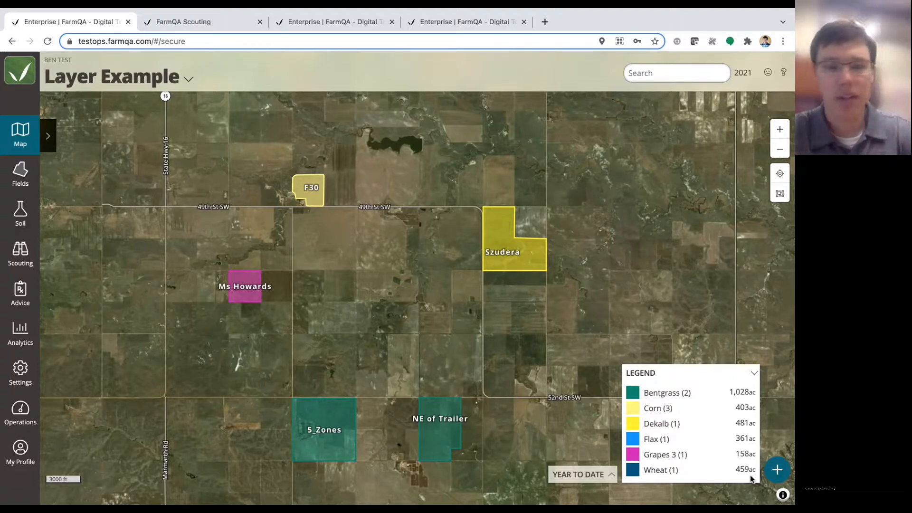
scroll(331, 225, up, 5)
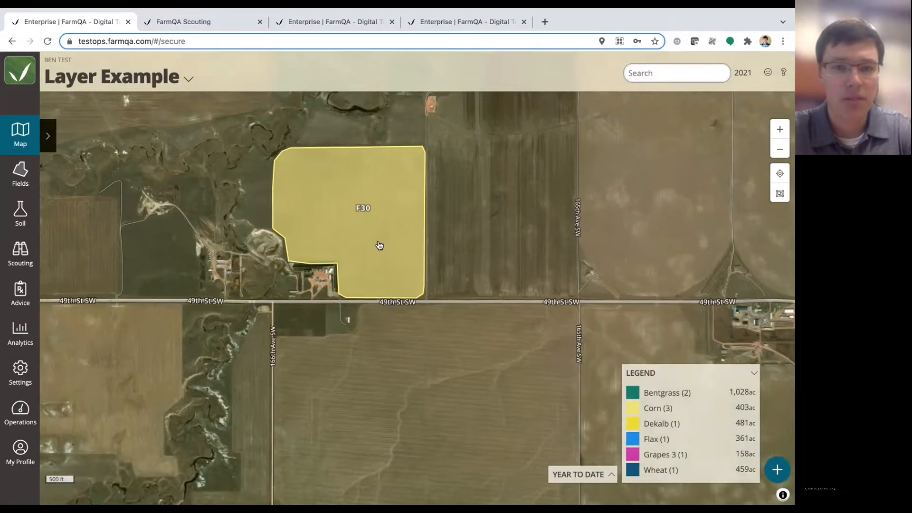
click(379, 245)
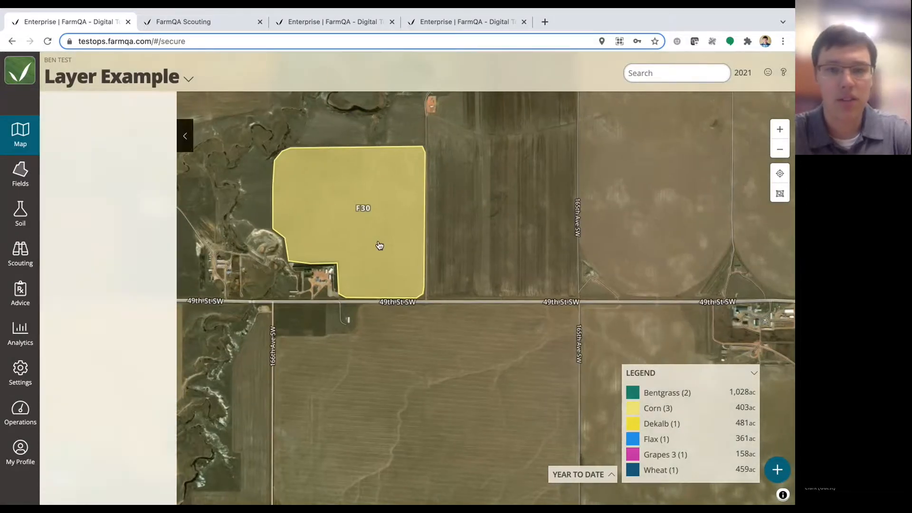
drag(346, 205, 390, 254)
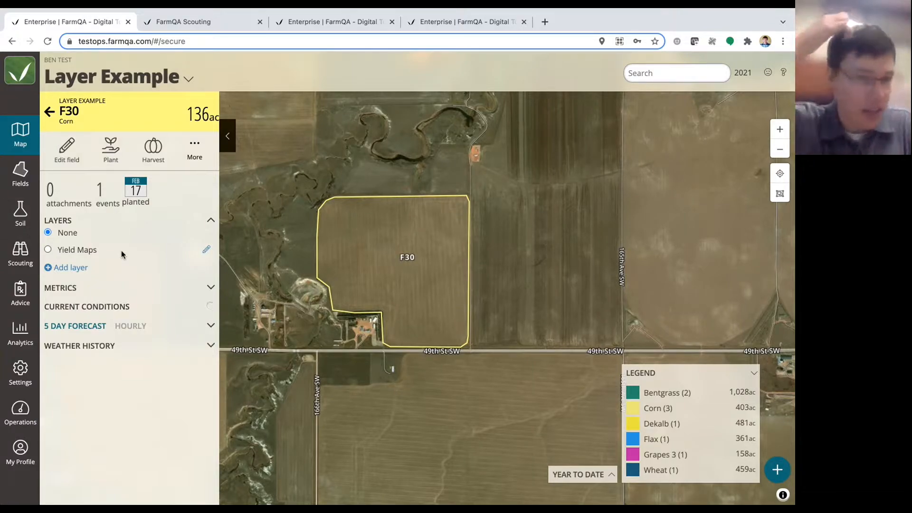
Display the Yield Maps layer on field F30, examine it up close, and expand the field's current weather conditions
click(48, 252)
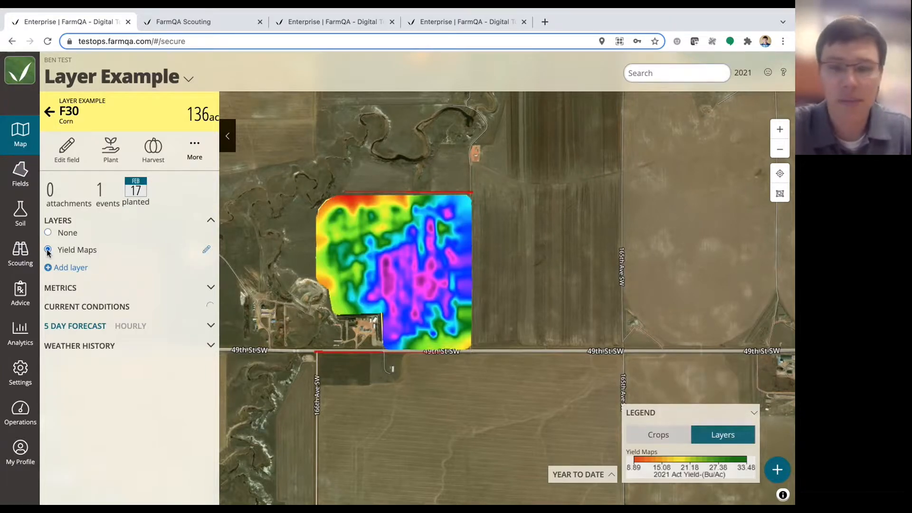
scroll(391, 274, up, 1)
scroll(390, 274, up, 5)
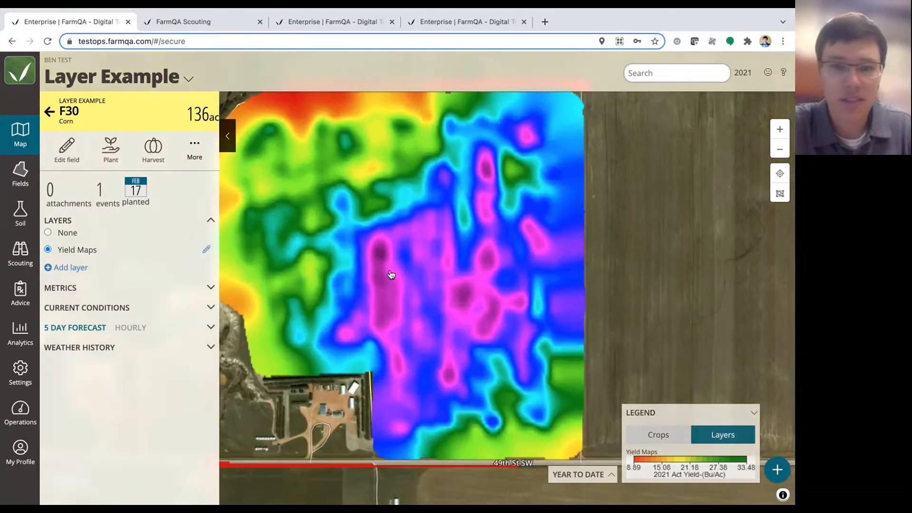
scroll(391, 274, down, 3)
drag(391, 269, 404, 269)
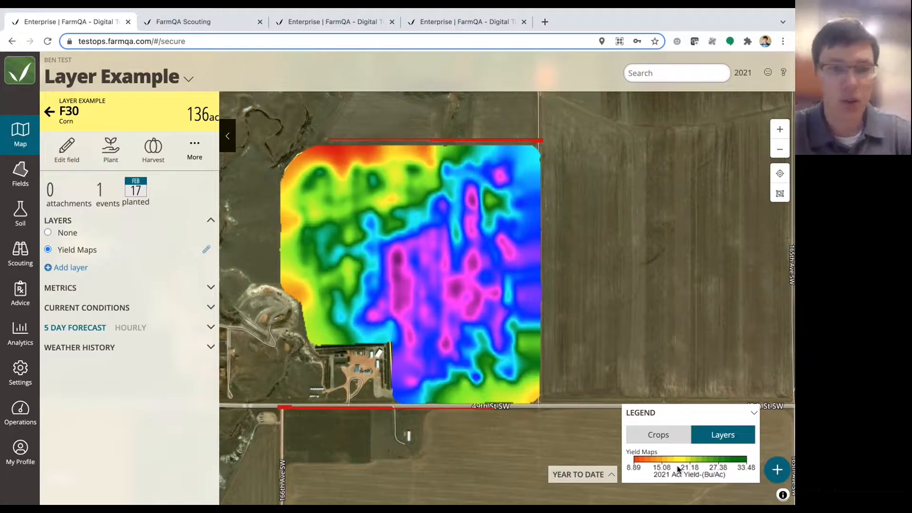
click(212, 307)
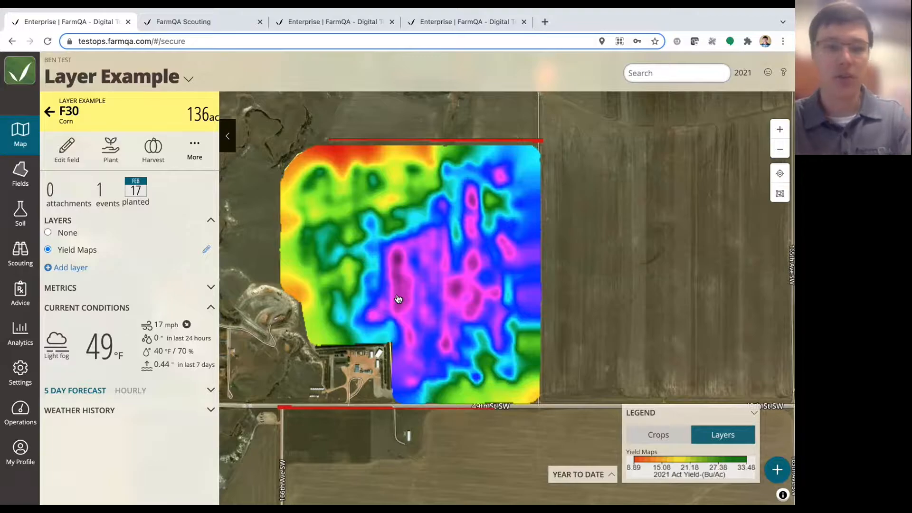
Start a new map layer in the settings, named OM Layer, with the description From Veris EC Sled
click(20, 370)
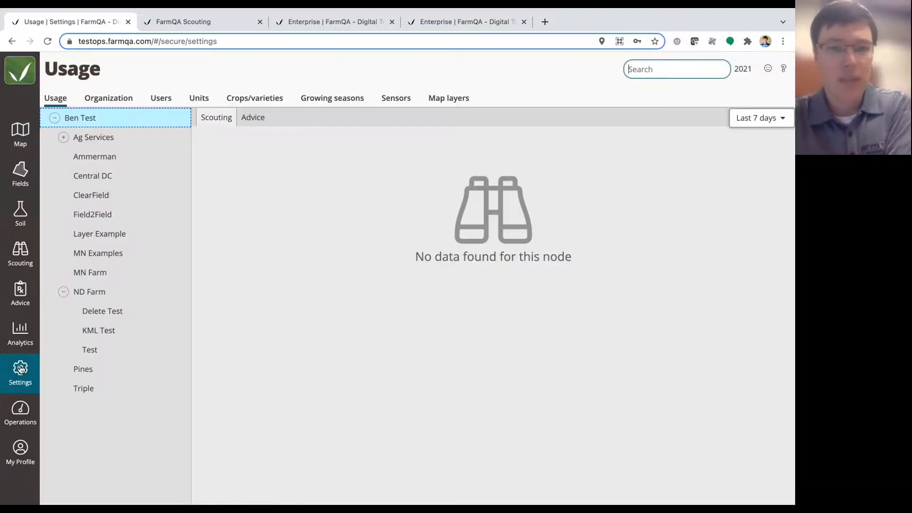
click(438, 98)
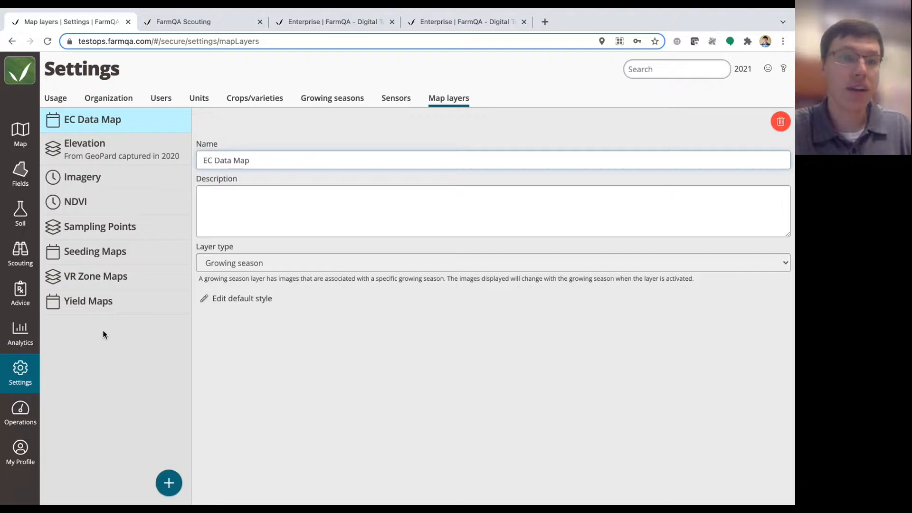
click(169, 483)
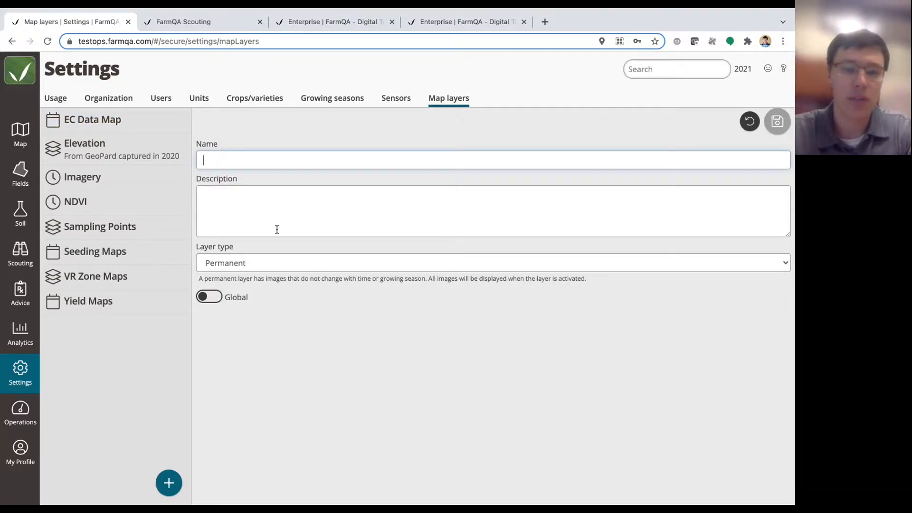
text(OM)
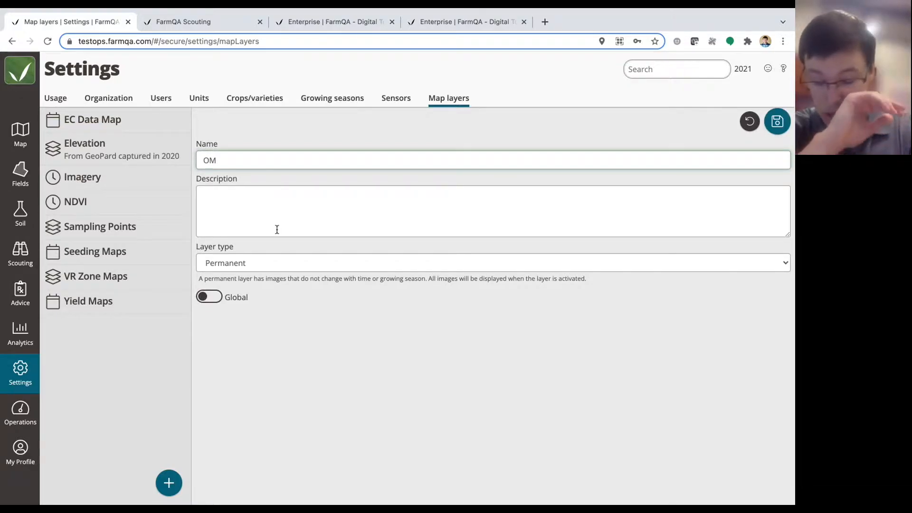
text( Layer)
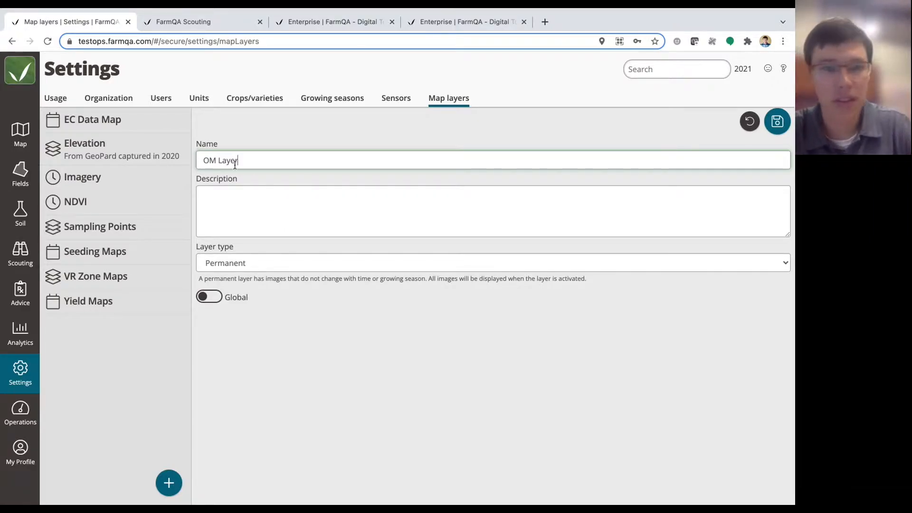
drag(221, 148, 197, 146)
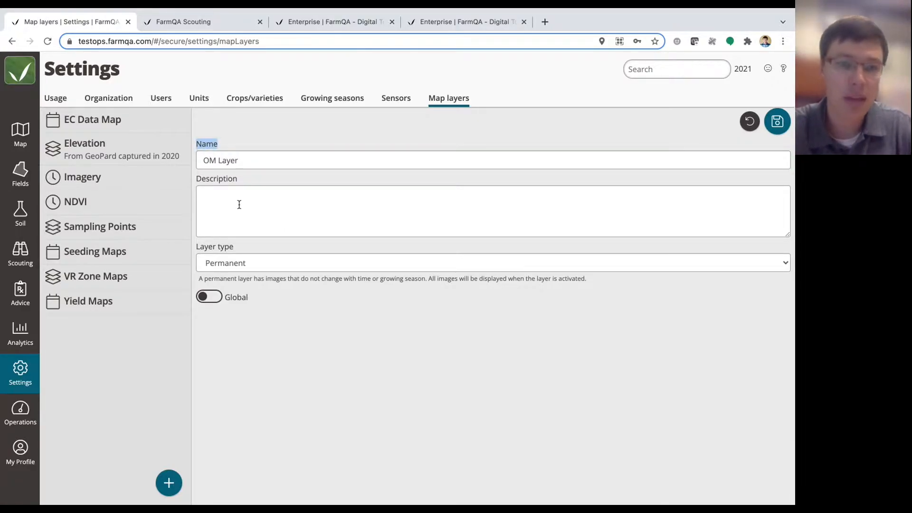
click(220, 195)
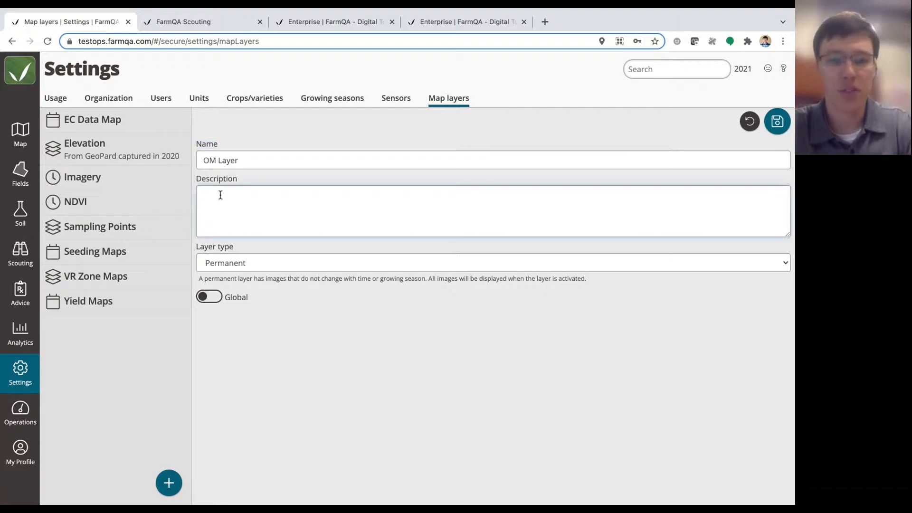
text(From Veris EC Sled)
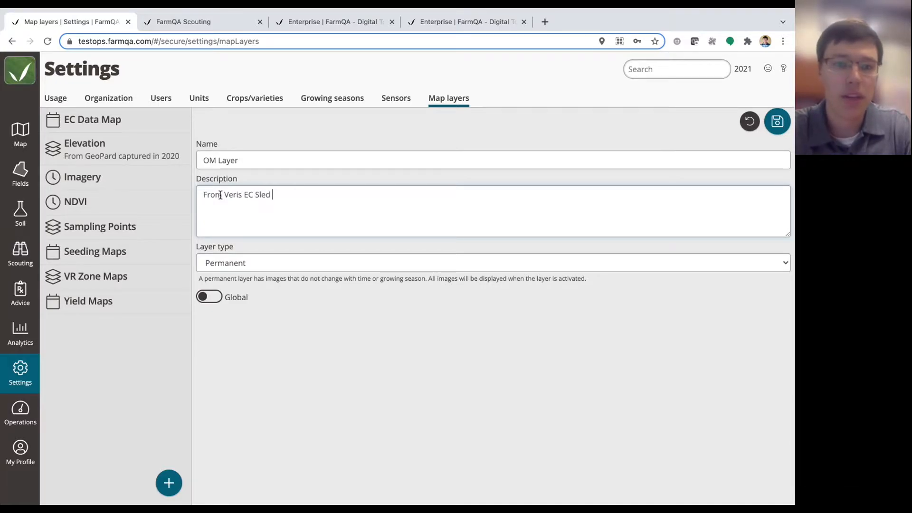
Set the new layer's type to Growing season, keep Global off, and save the layer
click(248, 264)
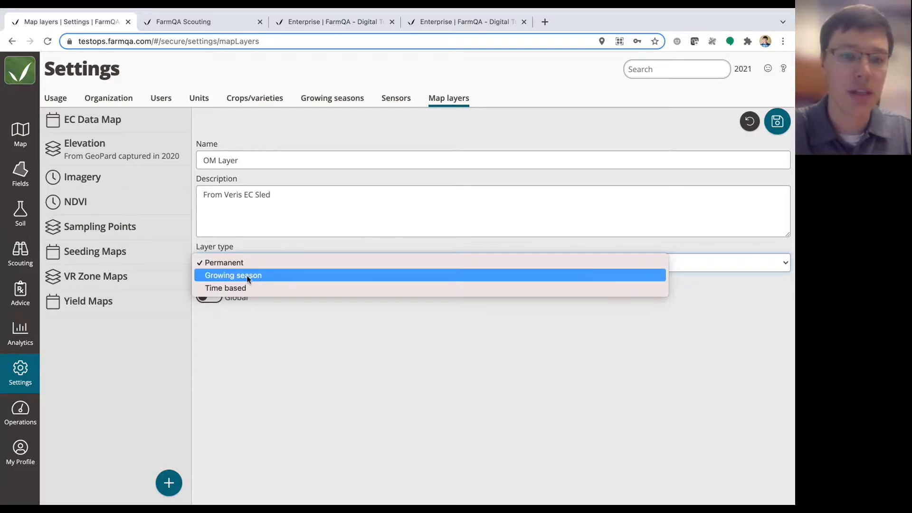
click(247, 279)
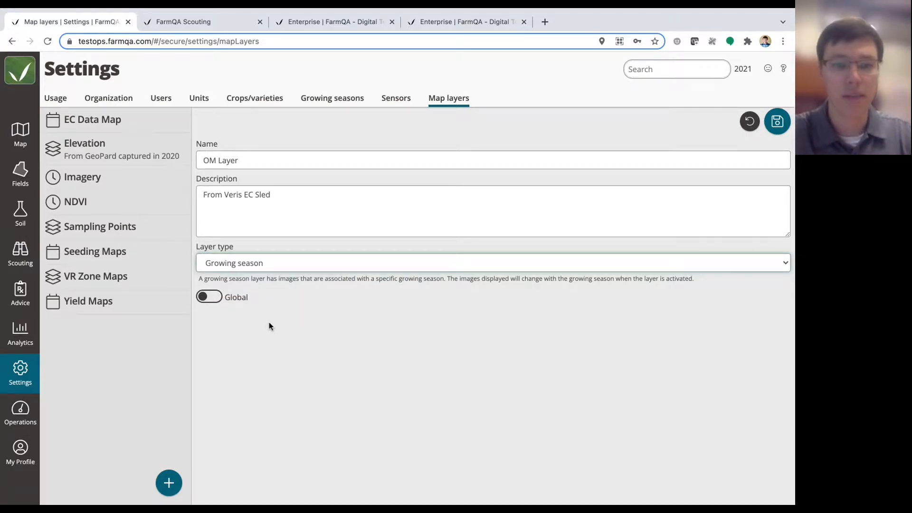
drag(249, 295, 237, 297)
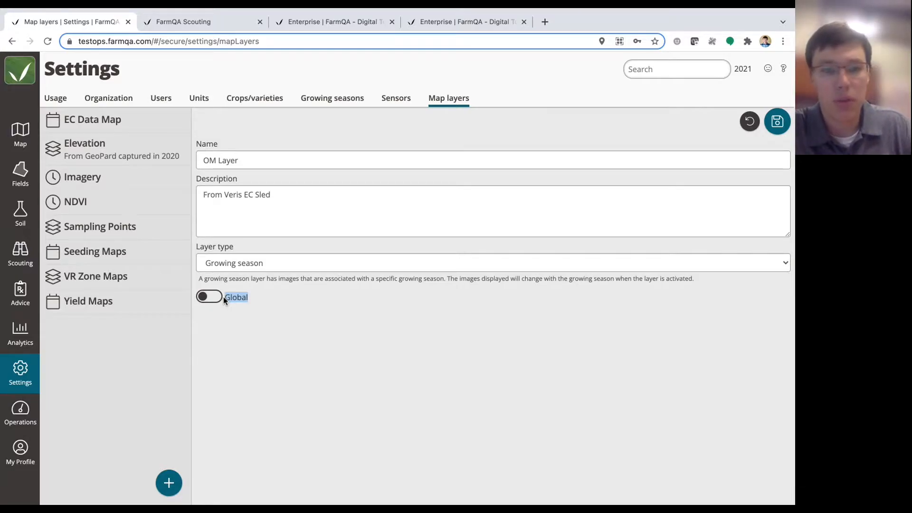
click(211, 298)
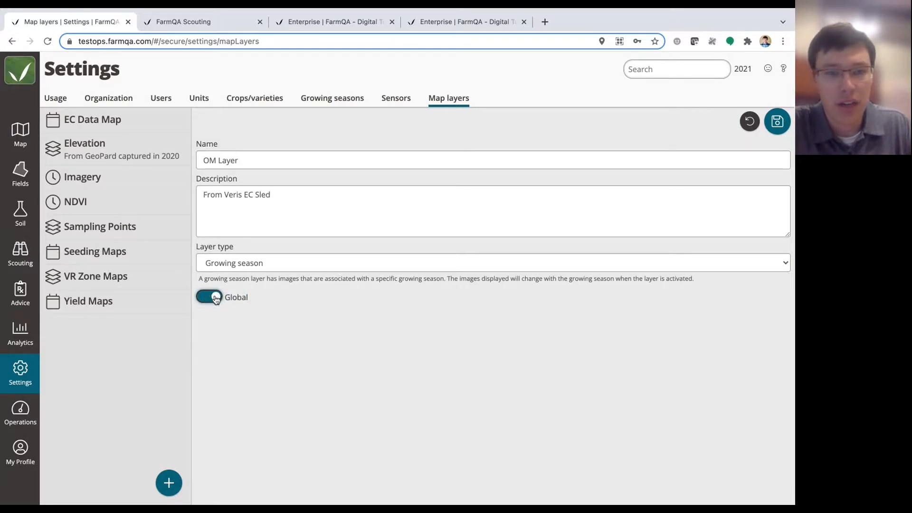
click(215, 297)
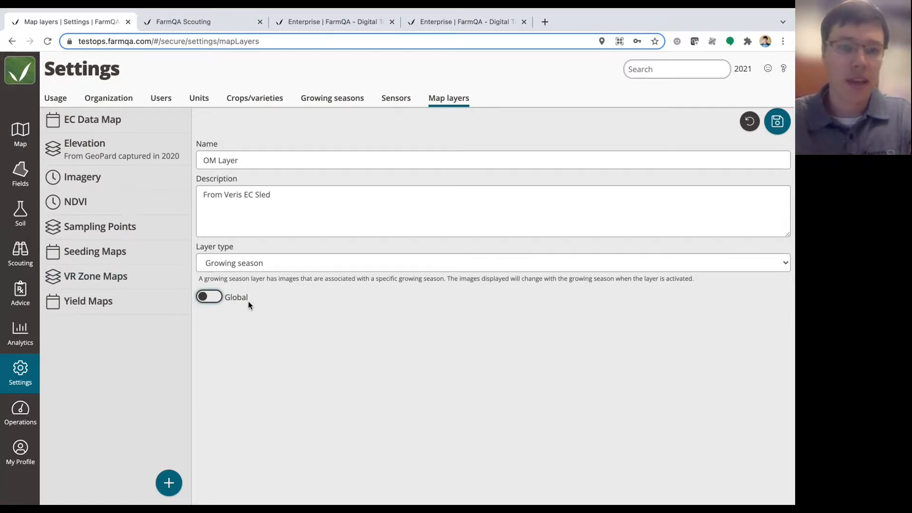
click(777, 122)
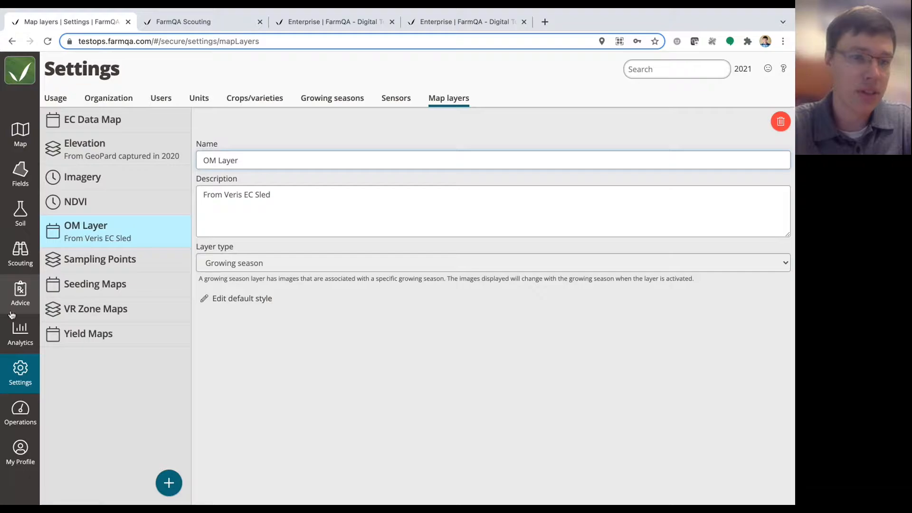
Return to the map in a windowed browser and start adding a VR Zone Maps layer to field F30
click(21, 133)
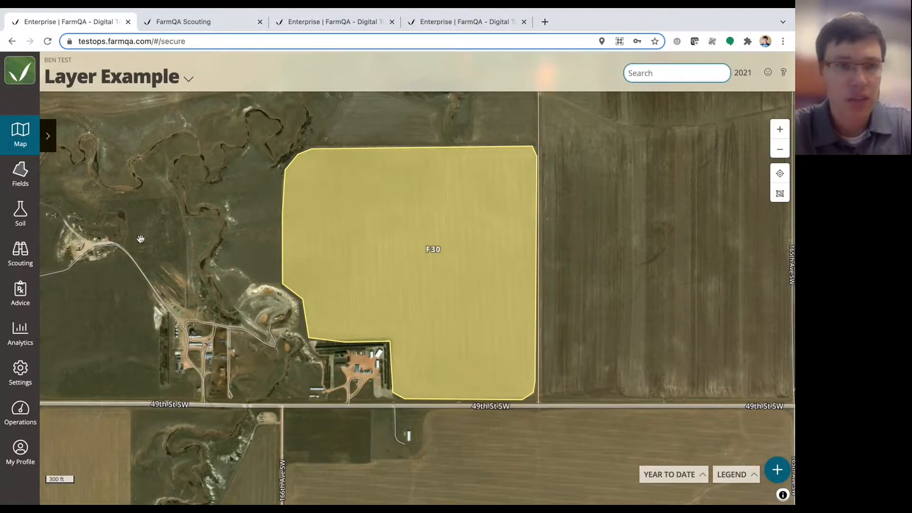
mouse_move(41, 27)
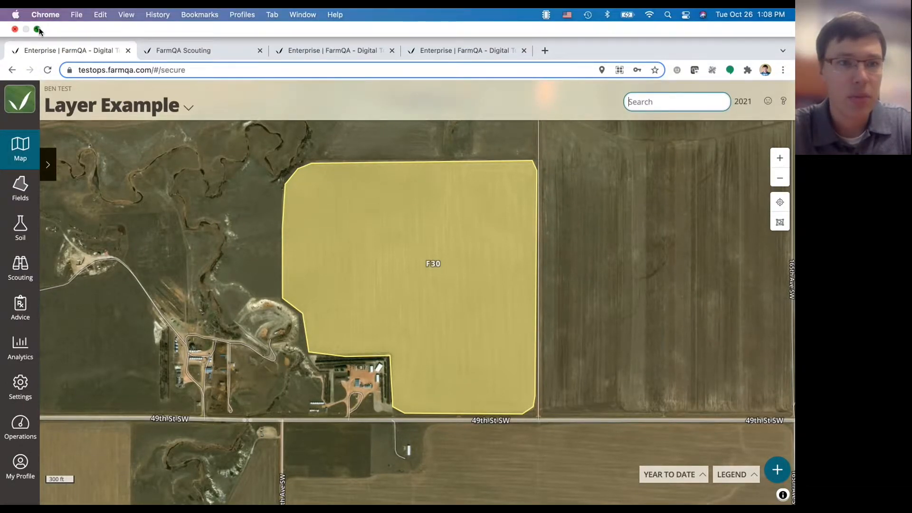
click(38, 29)
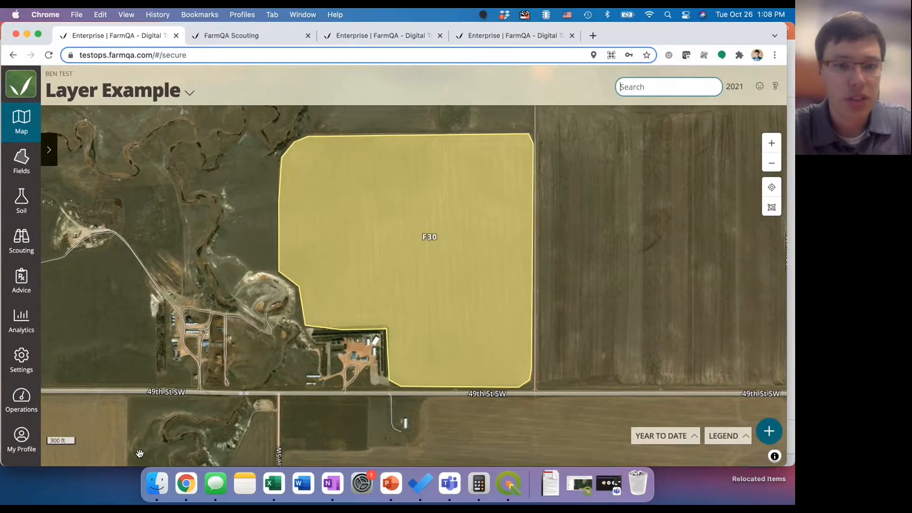
click(157, 483)
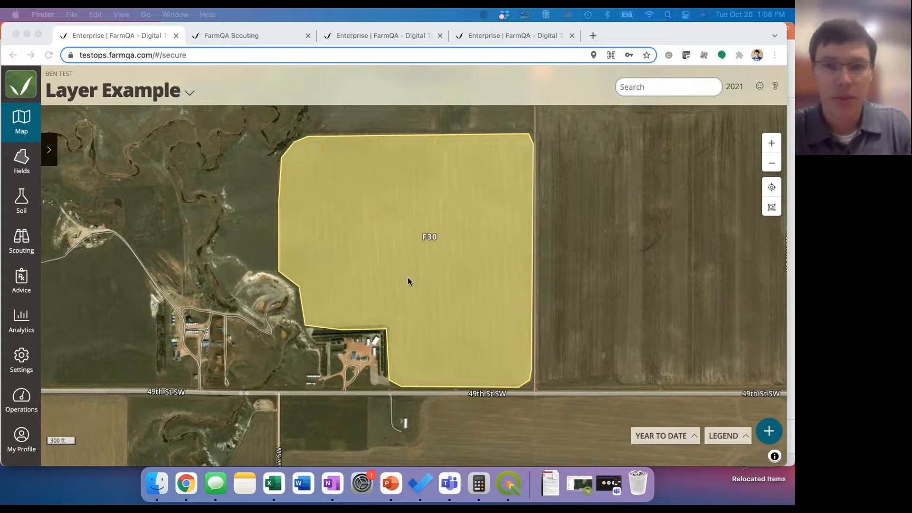
click(408, 237)
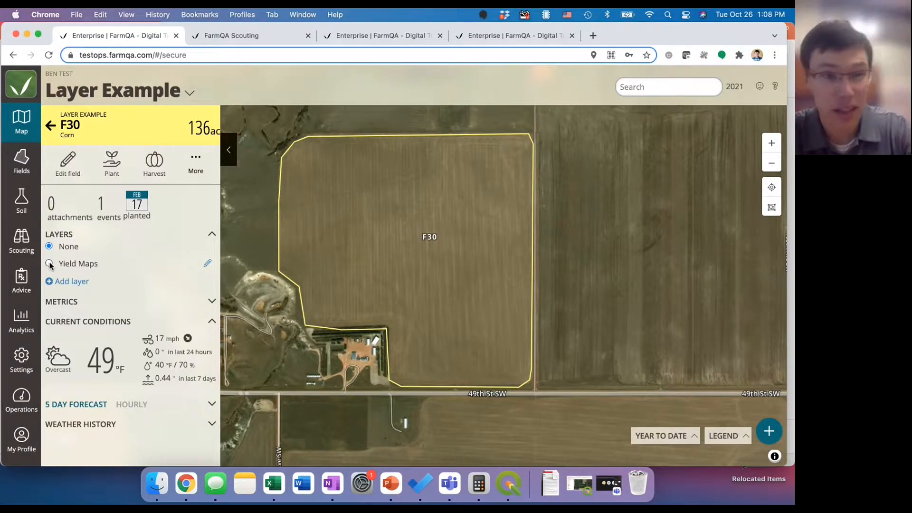
click(65, 282)
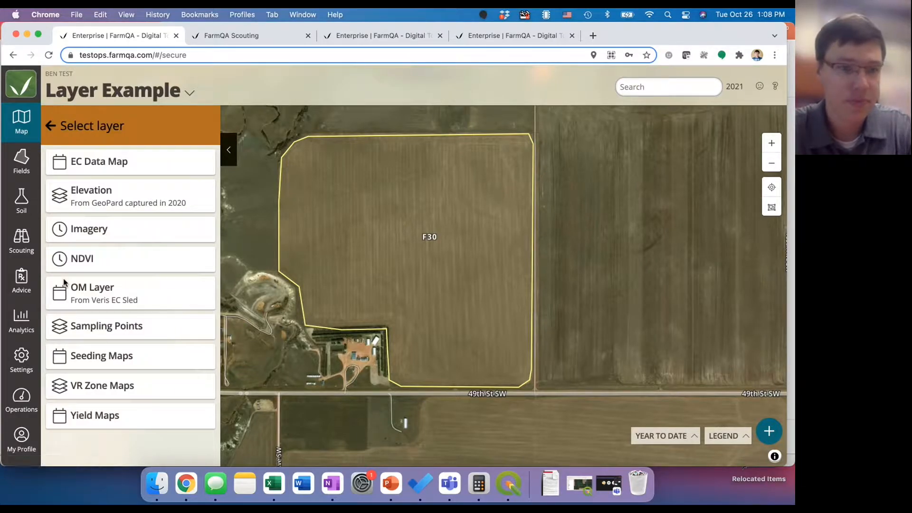
click(90, 386)
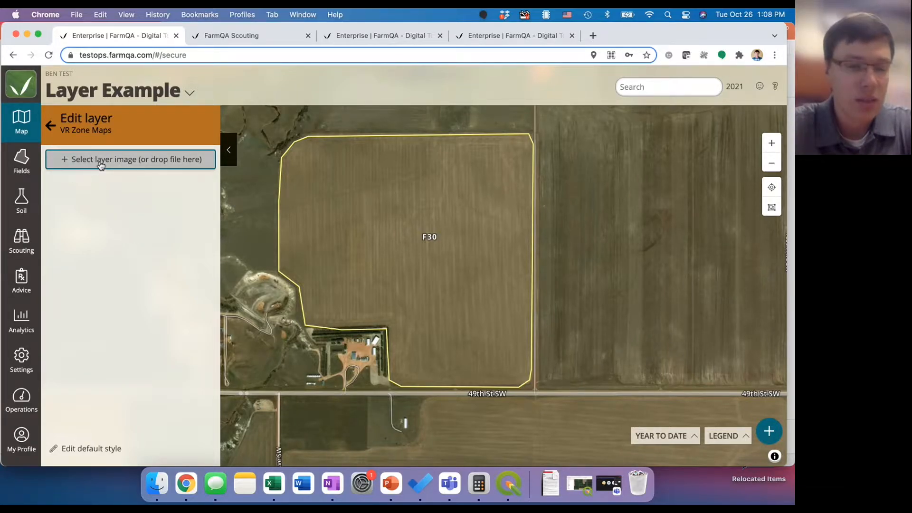
Upload GV_Zone_2021 (1).zip from the Layers folder in Finder as the layer image for VR Zone Maps
click(155, 483)
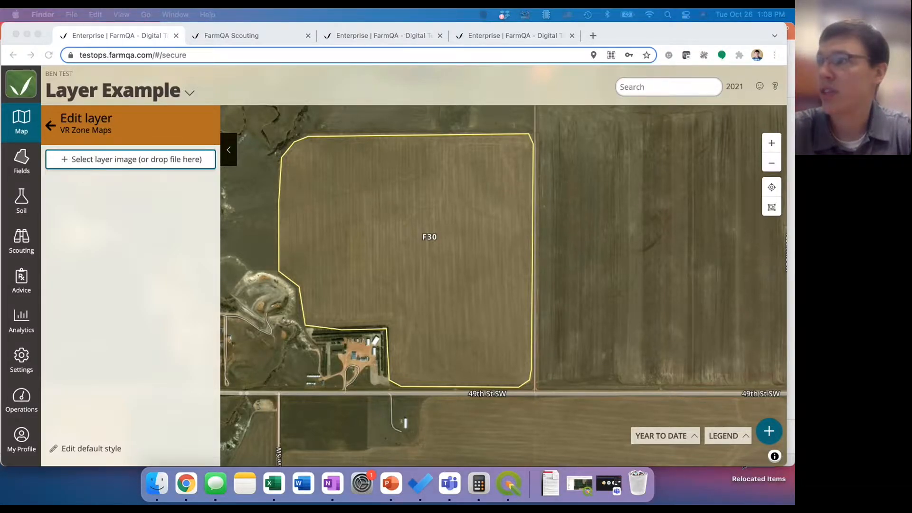
drag(611, 209, 316, 188)
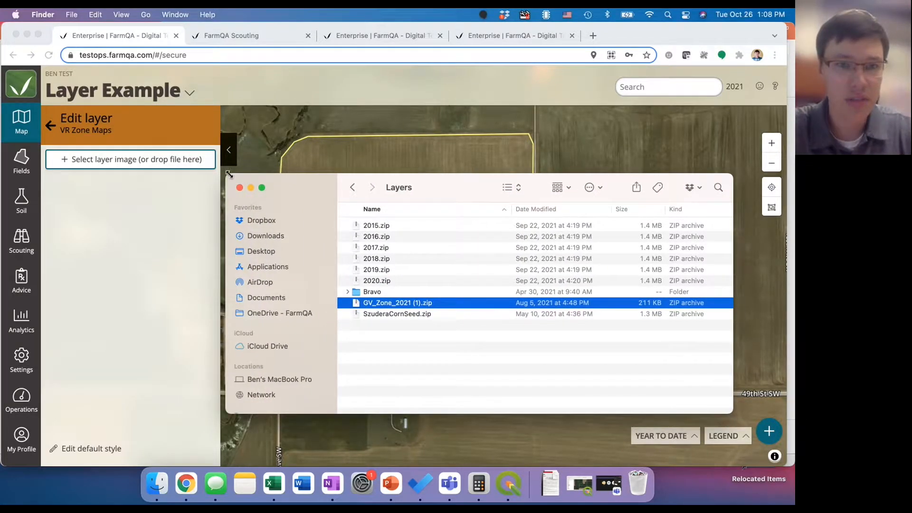
drag(229, 175, 273, 168)
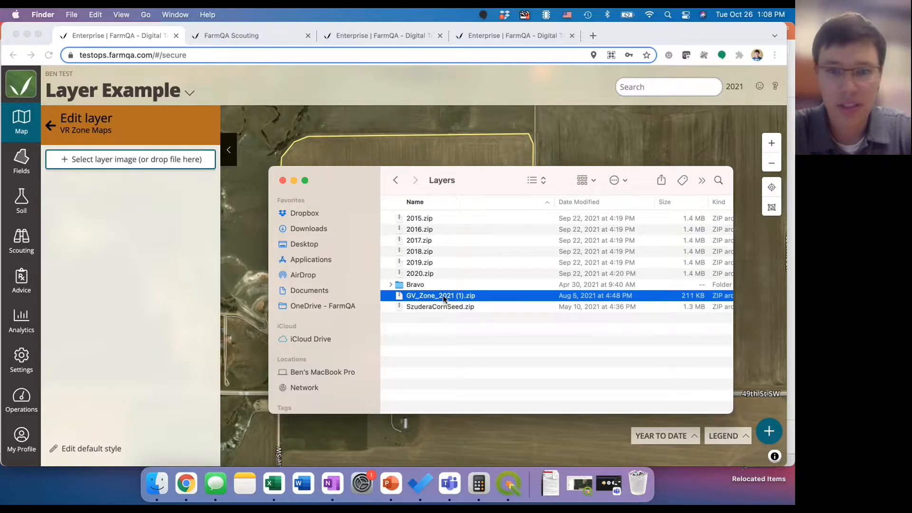
drag(430, 295, 122, 160)
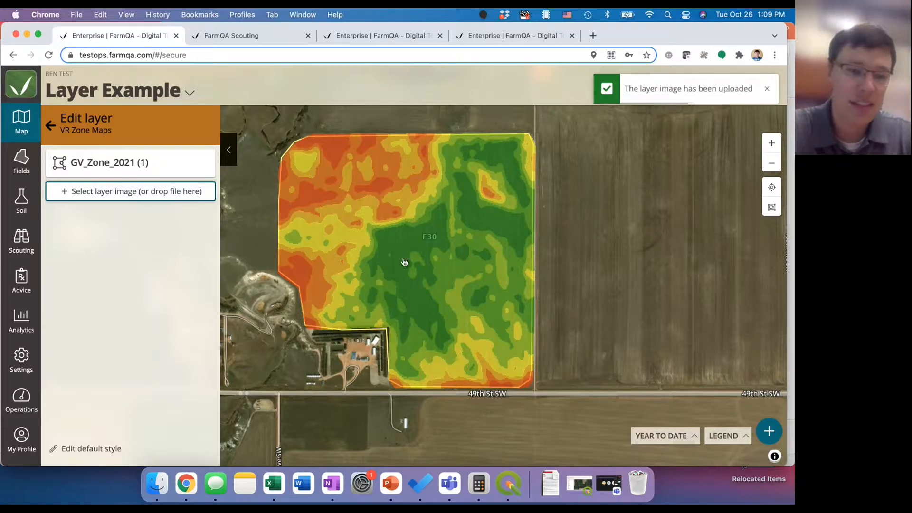
Switch to Finder and extract the archive GV_Zone_2021 (1).zip in the Layers folder
click(157, 484)
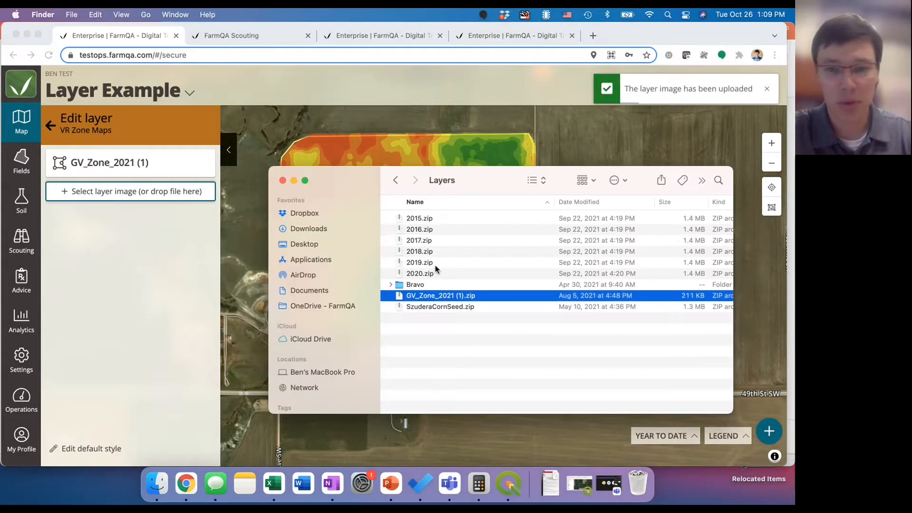
double_click(421, 295)
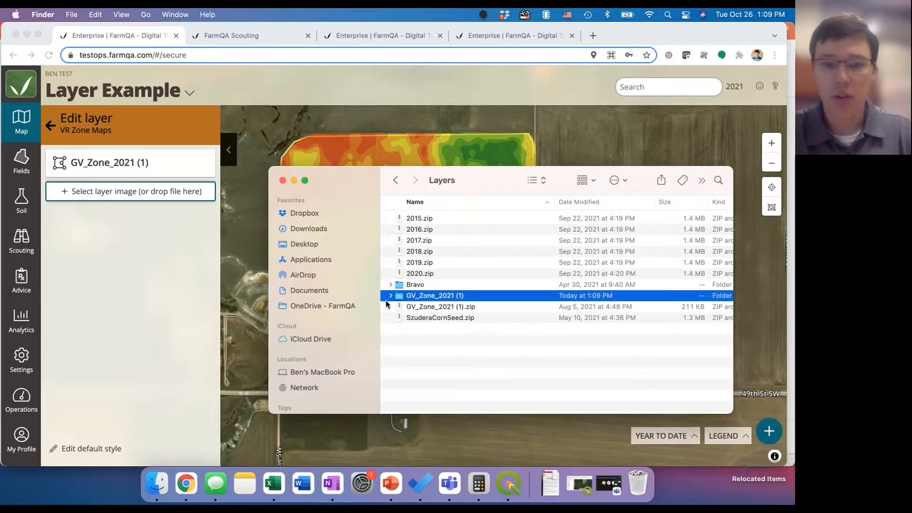
Examine the files inside the extracted GV_Zone_2021 (1) folder, including GV_Zone_2021.GKT_VAF, and return to the FarmQA map in Chrome
click(390, 297)
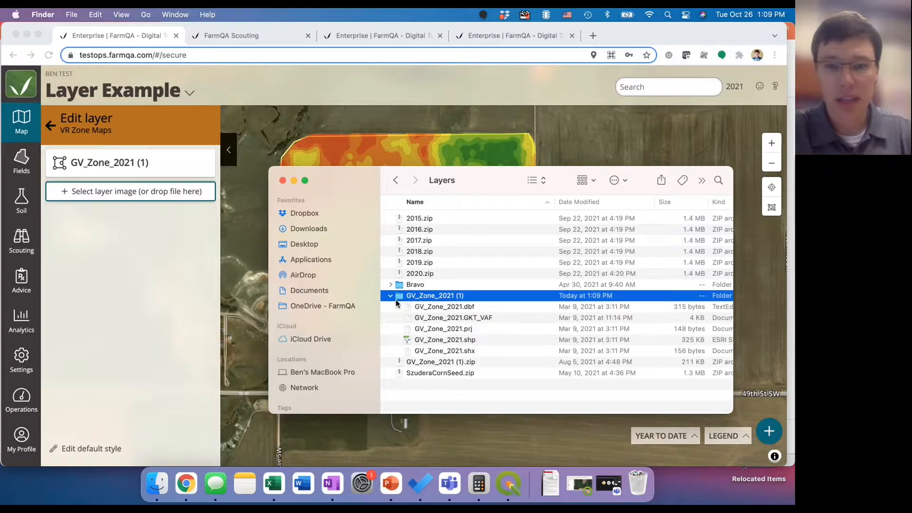
click(470, 320)
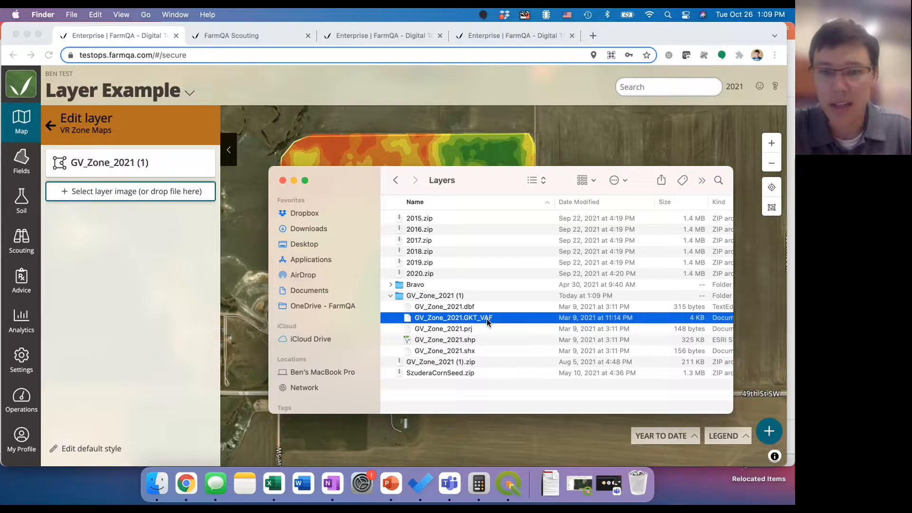
click(245, 294)
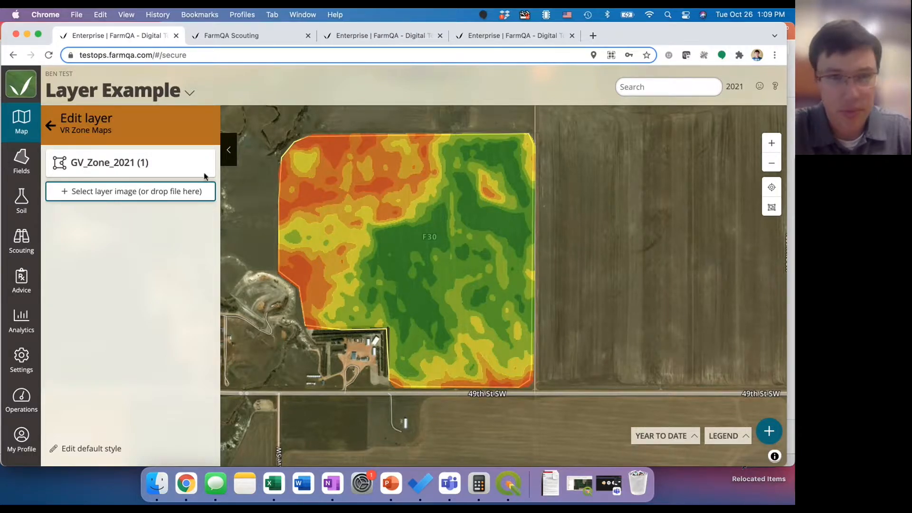
Edit the GV_Zone_2021 (1) layer image to show labels from the ZoneID attribute, and save it
mouse_move(186, 169)
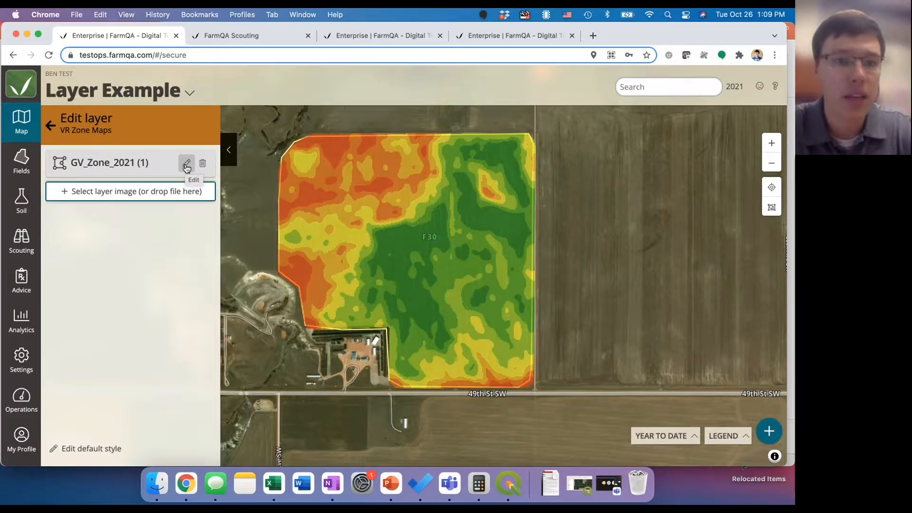
click(186, 167)
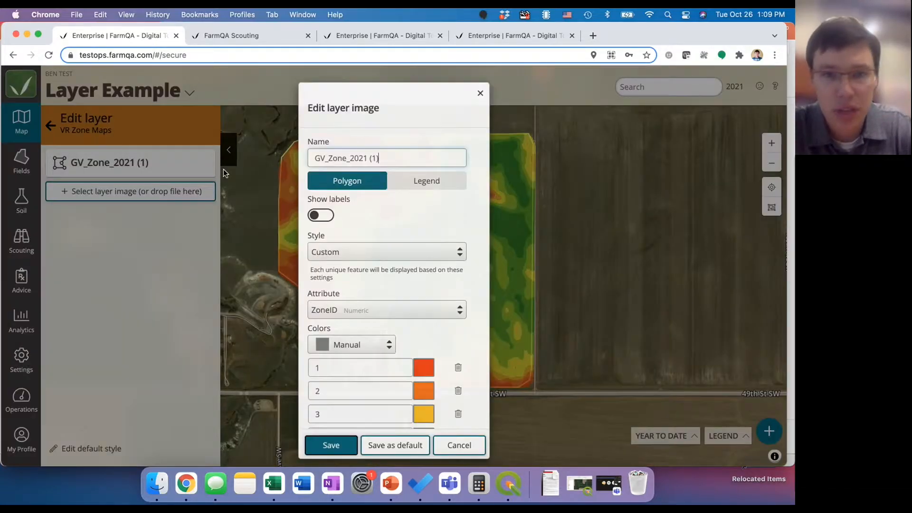
scroll(411, 216, down, 5)
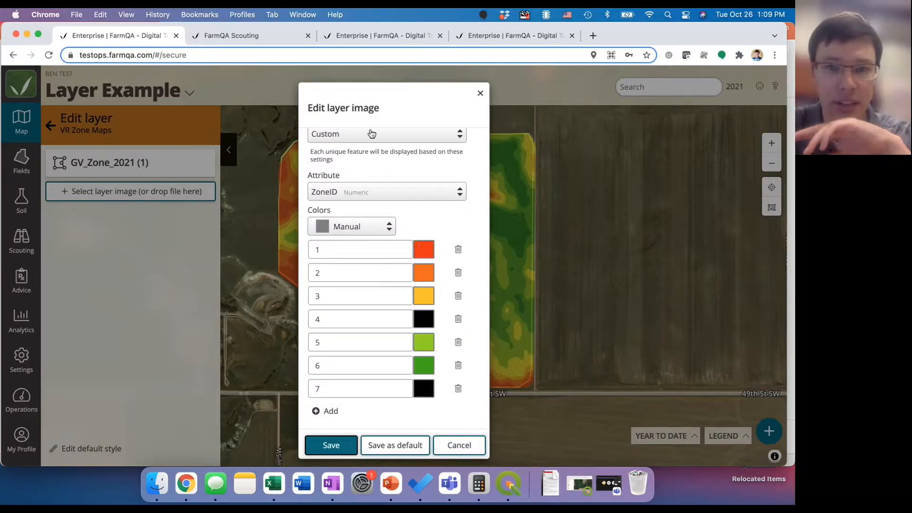
scroll(363, 315, up, 2)
scroll(363, 315, down, 2)
scroll(408, 259, up, 3)
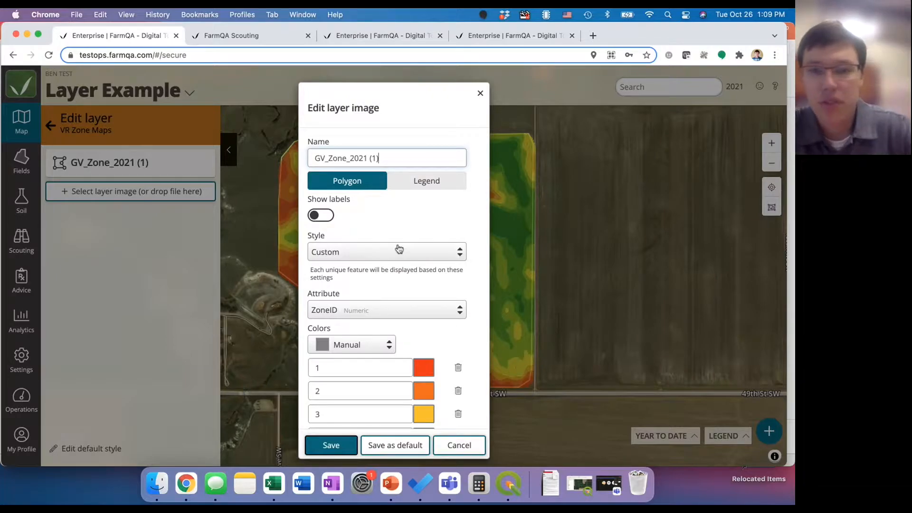
drag(349, 202, 303, 198)
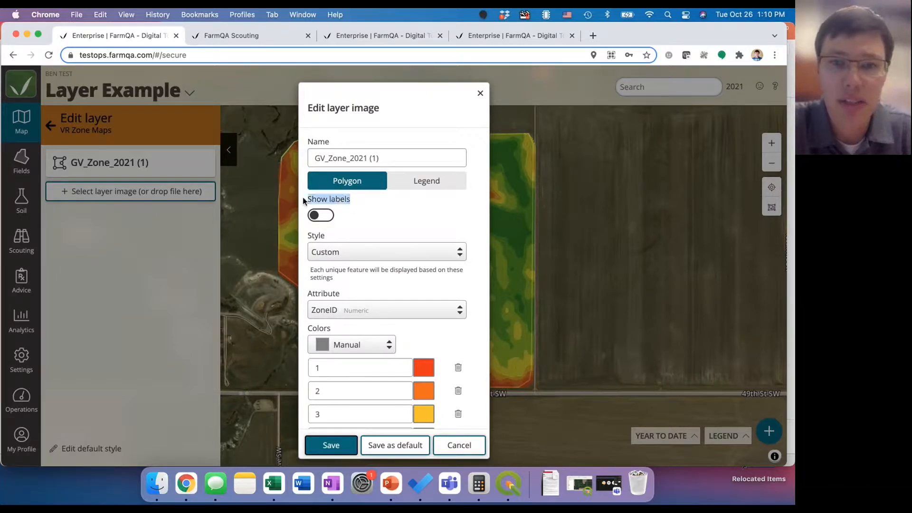
click(317, 218)
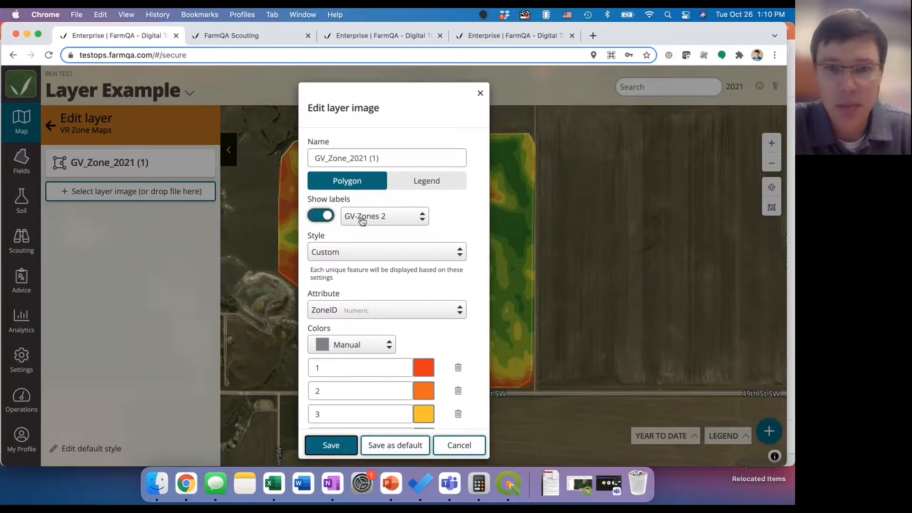
click(412, 218)
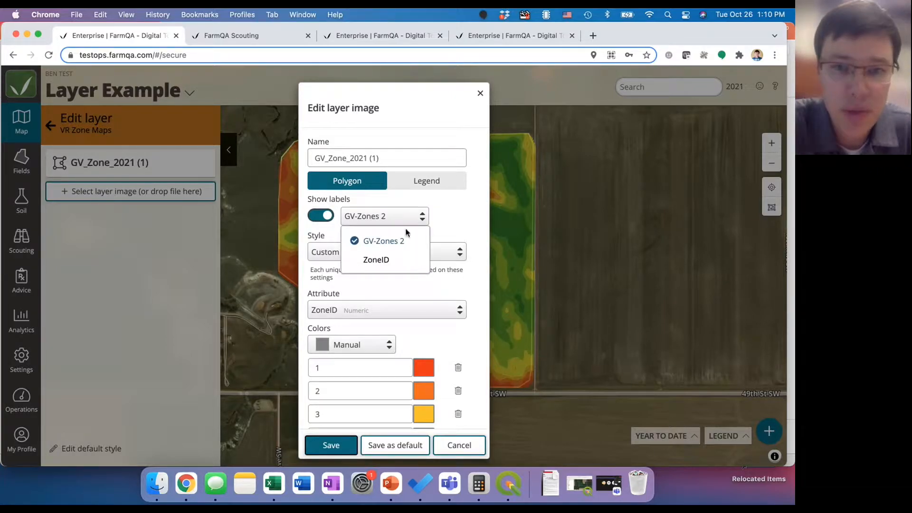
click(374, 262)
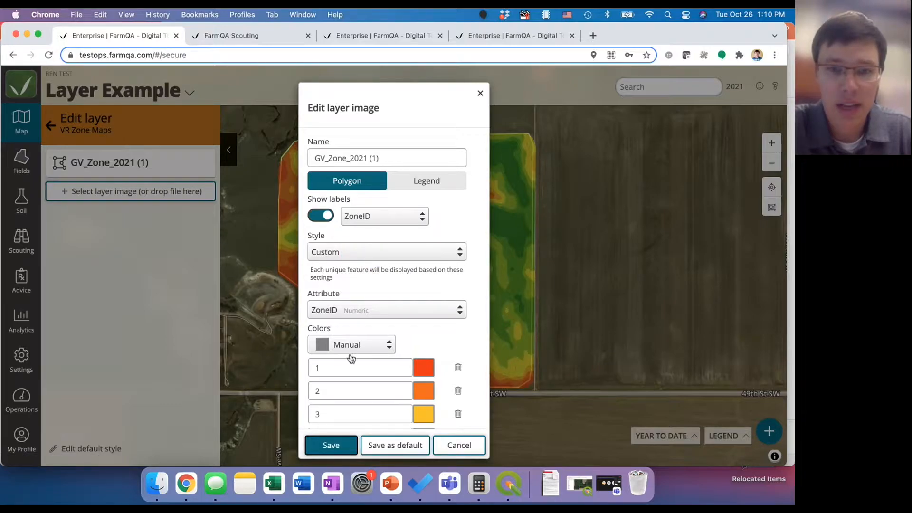
click(340, 446)
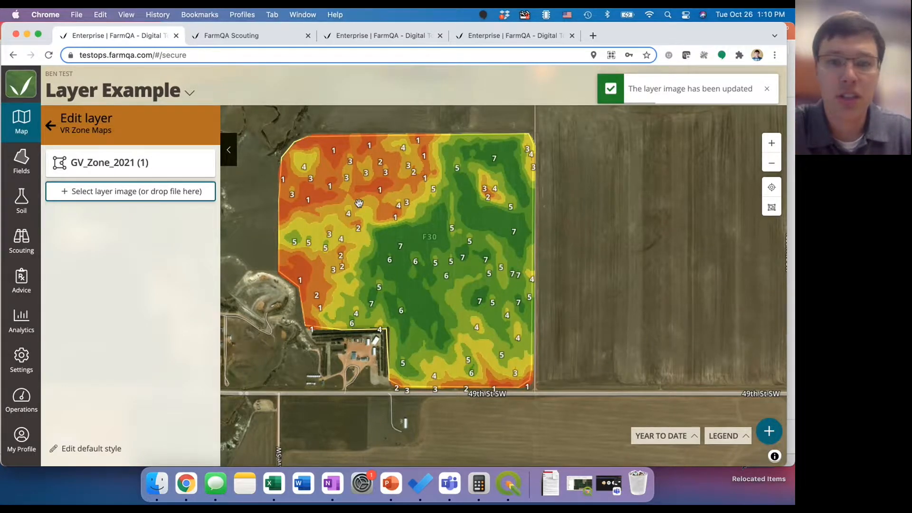
Examine the zone labels on field F30 up close and across the whole field
scroll(361, 204, up, 3)
drag(383, 159, 417, 218)
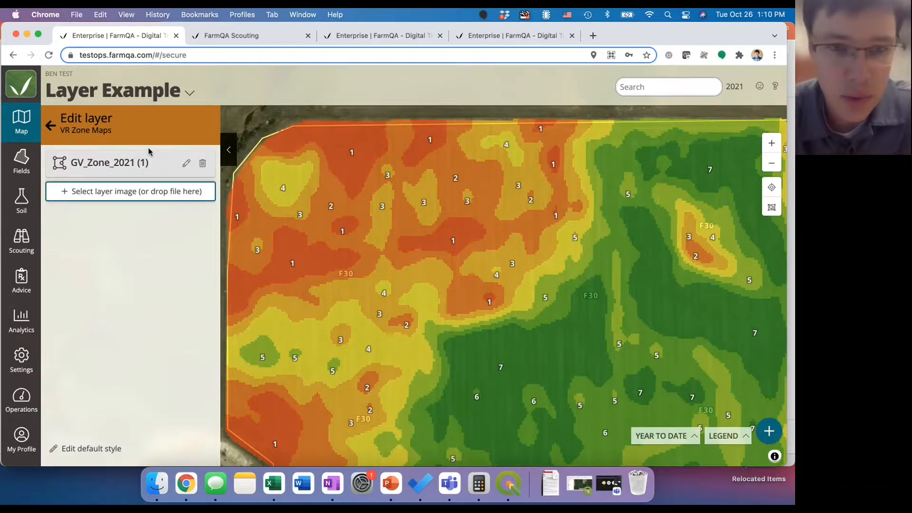
scroll(346, 276, down, 5)
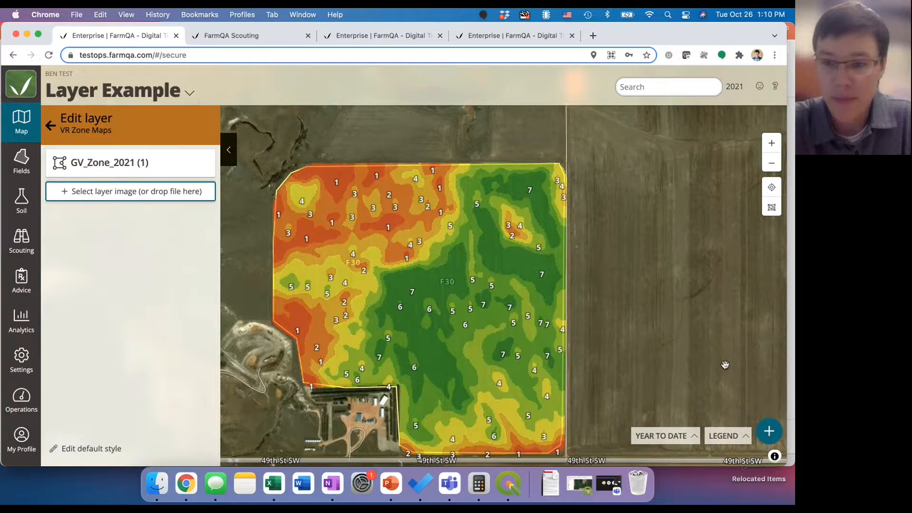
key(super+Tab)
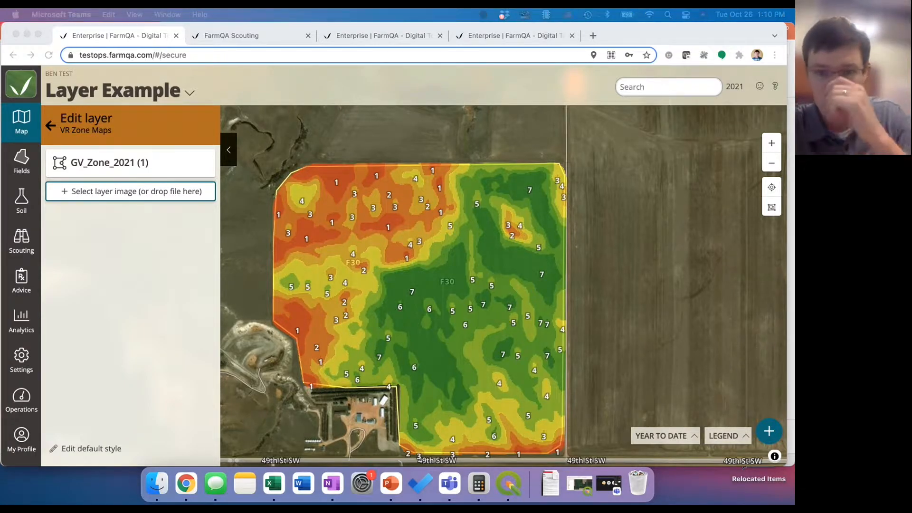
click(606, 279)
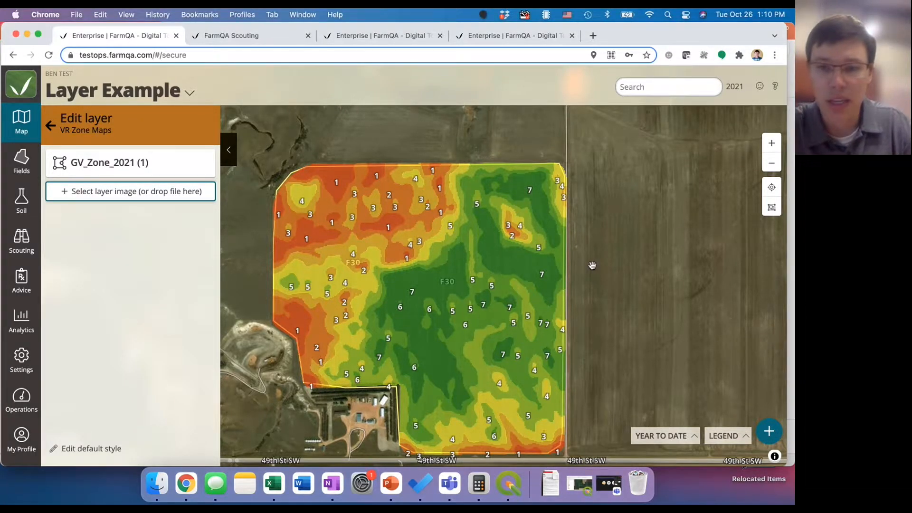
Expand the map legend, then turn off the default legend for the GV_Zone_2021 (1) layer image and set its legend mode to Custom
drag(591, 264, 590, 218)
click(726, 435)
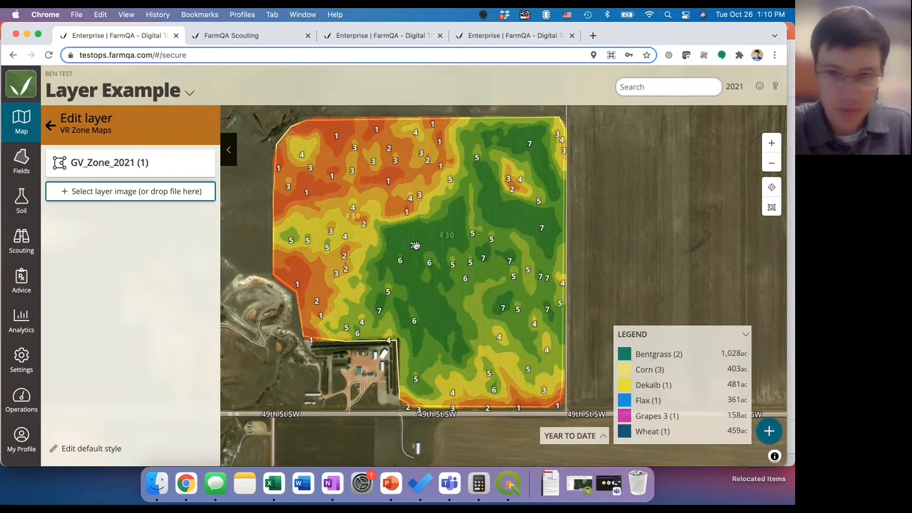
mouse_move(188, 166)
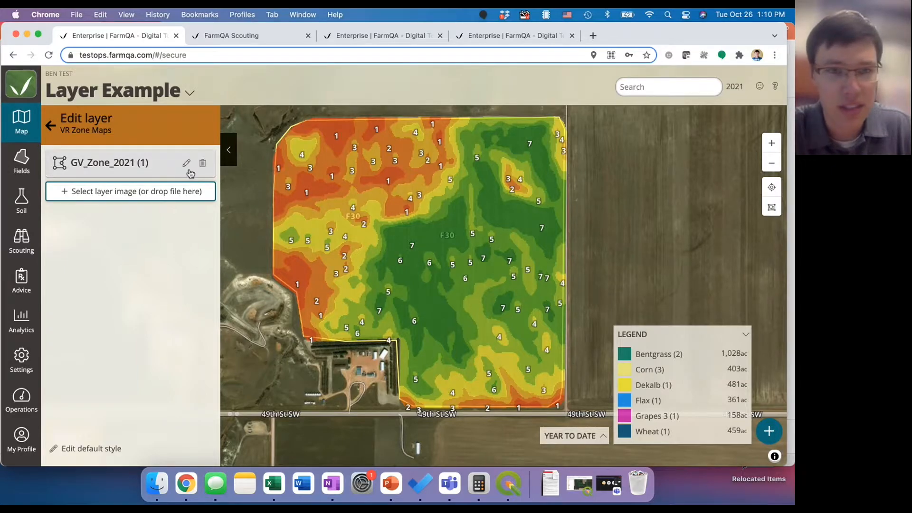
click(187, 164)
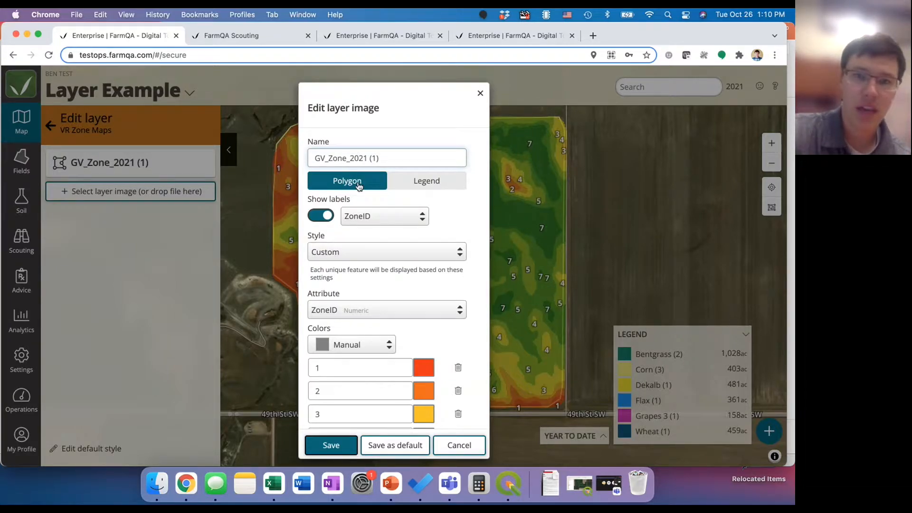
click(399, 182)
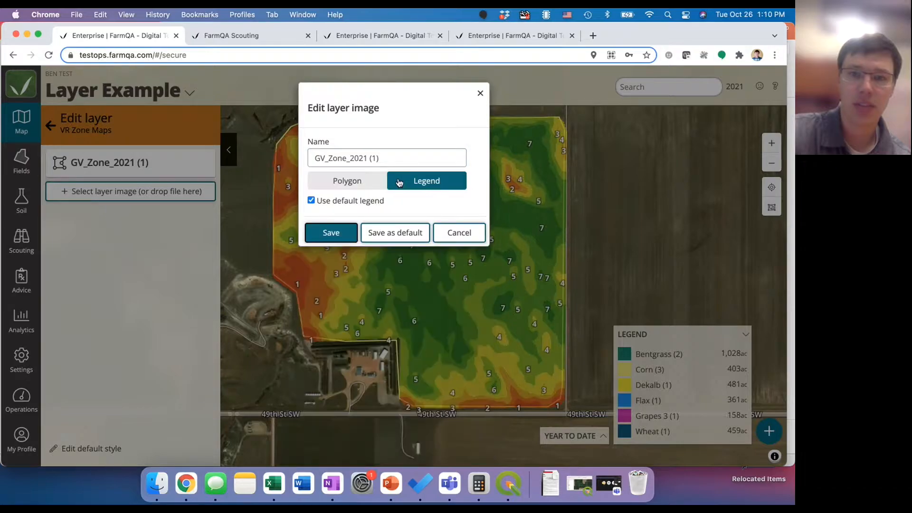
click(311, 200)
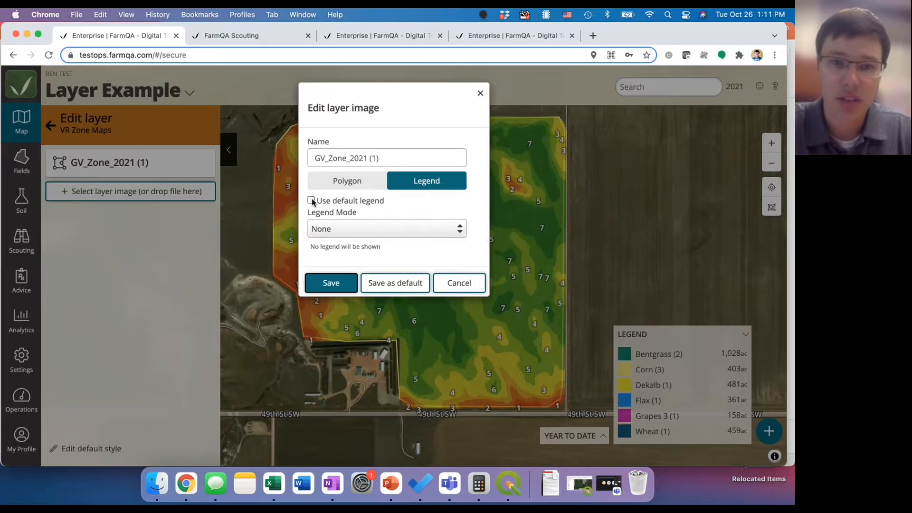
click(427, 230)
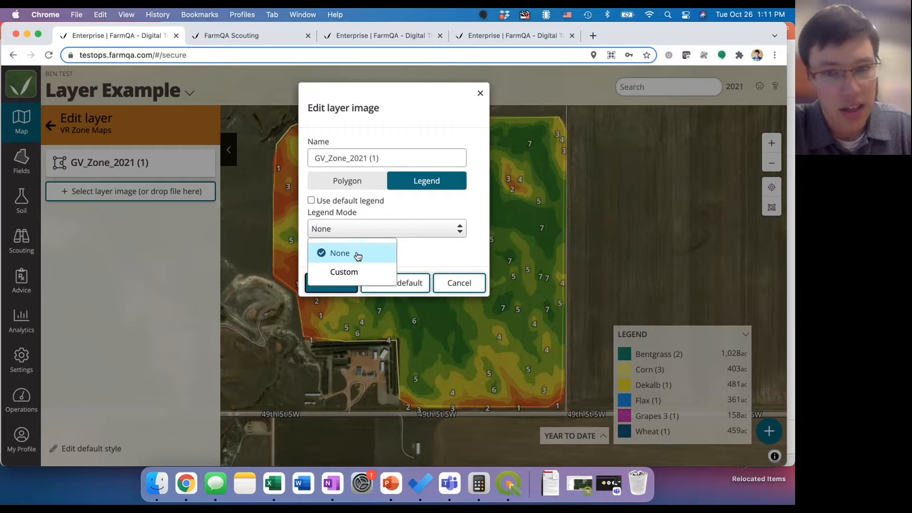
click(344, 272)
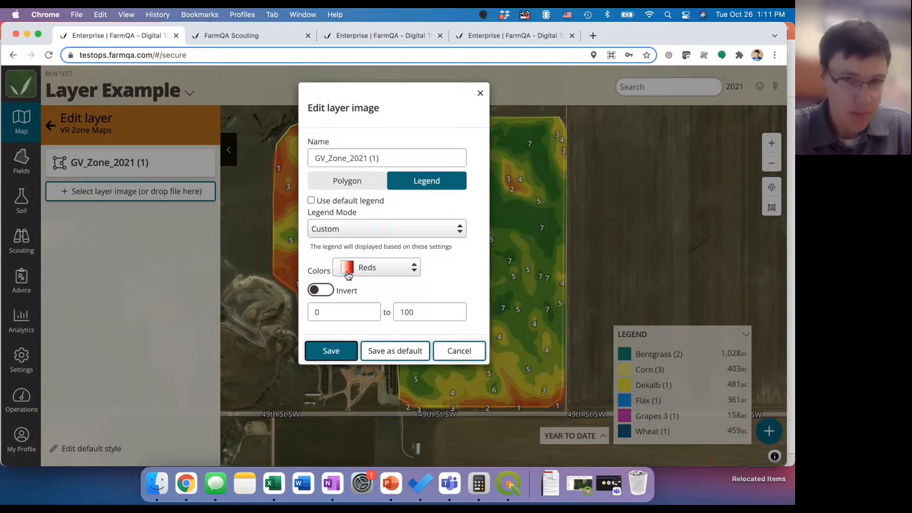
Set the layer image's legend colors to Red Yellow Green with an upper limit of 7, and save it
click(389, 269)
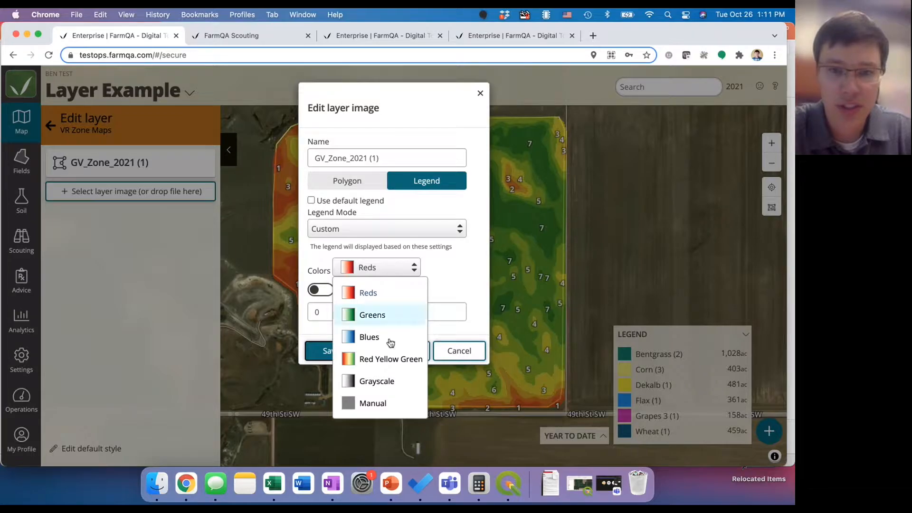
click(385, 363)
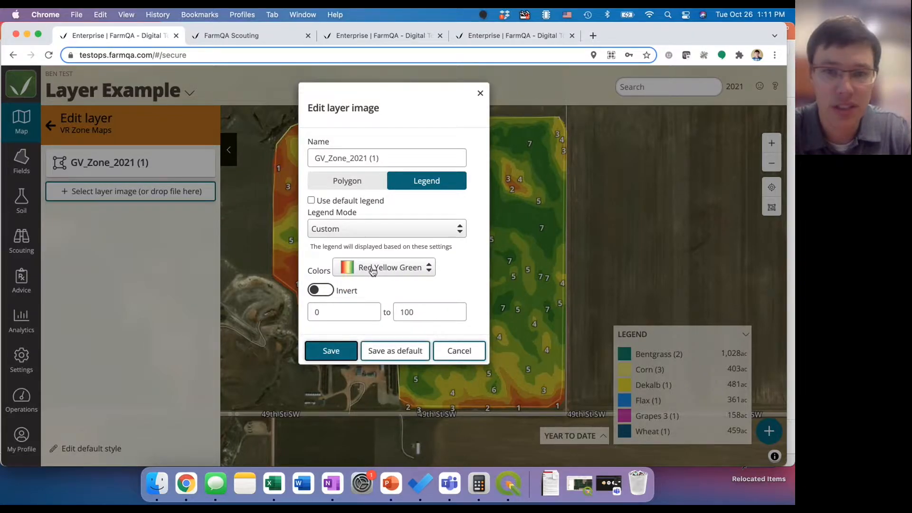
click(389, 267)
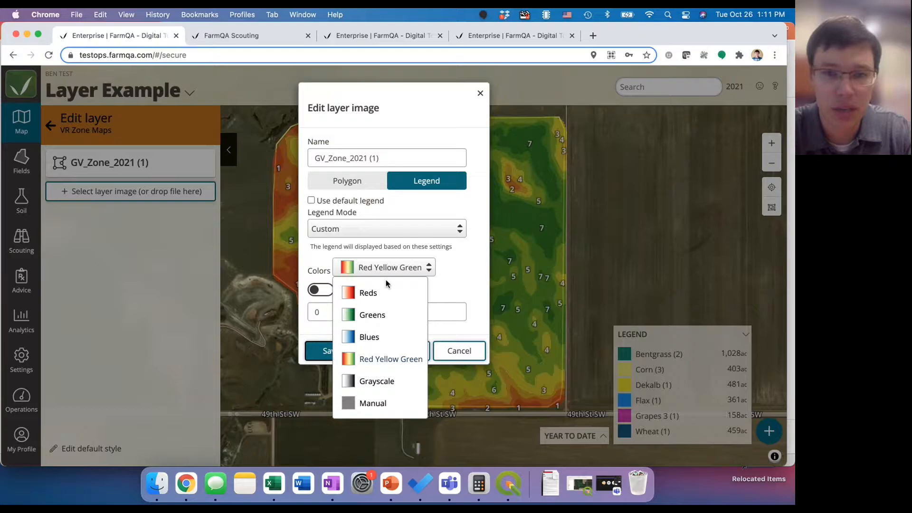
click(385, 361)
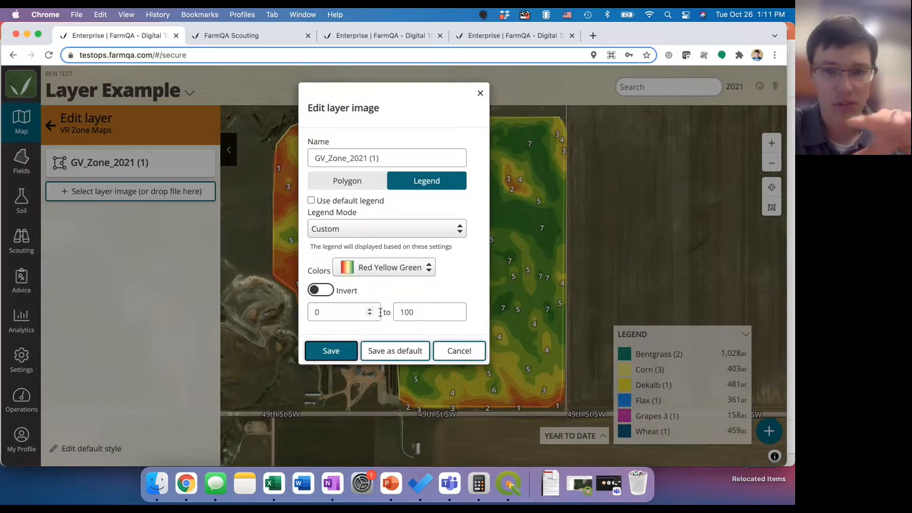
drag(419, 313, 360, 312)
text(7)
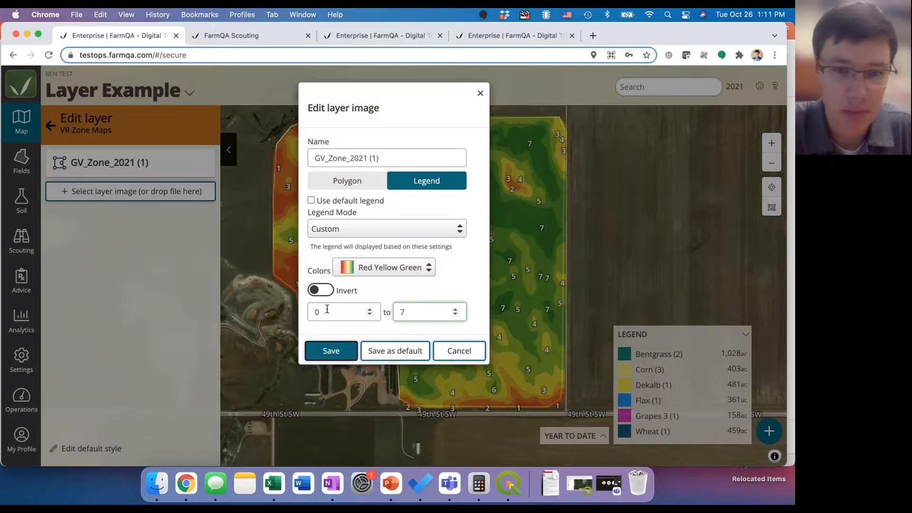
click(340, 357)
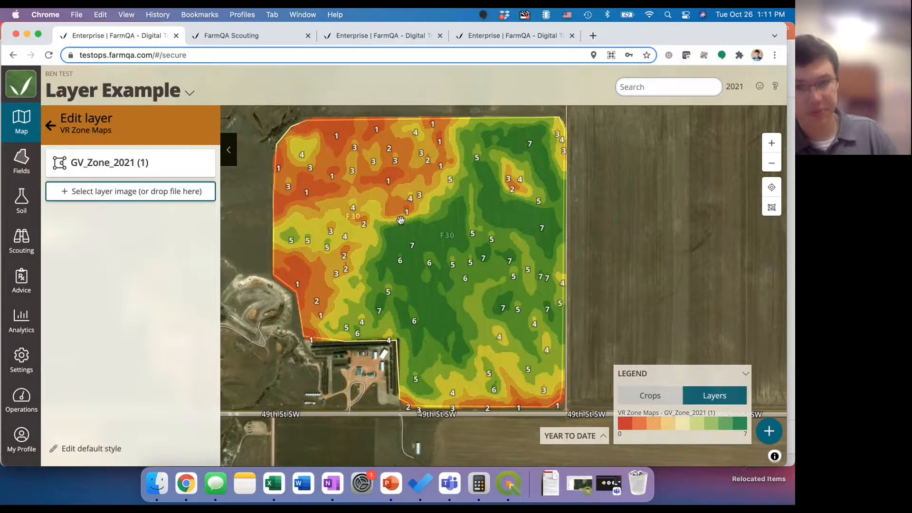
Leave the layer editor, reopen field F30 from the map and display its VR Zone Maps layer
click(51, 125)
click(228, 152)
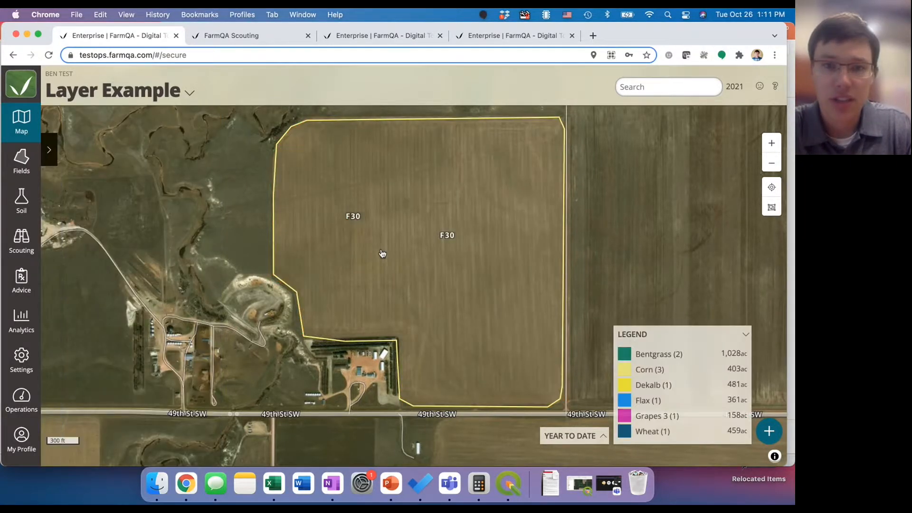
click(382, 266)
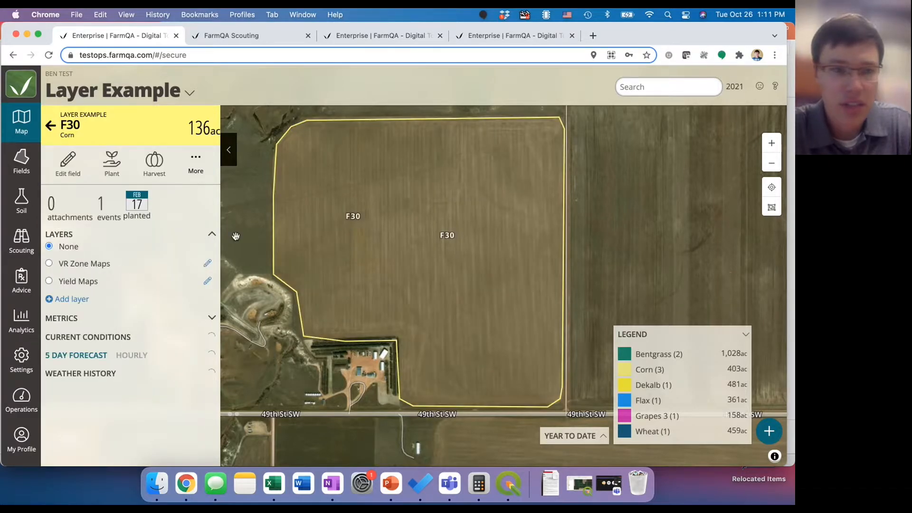
click(49, 264)
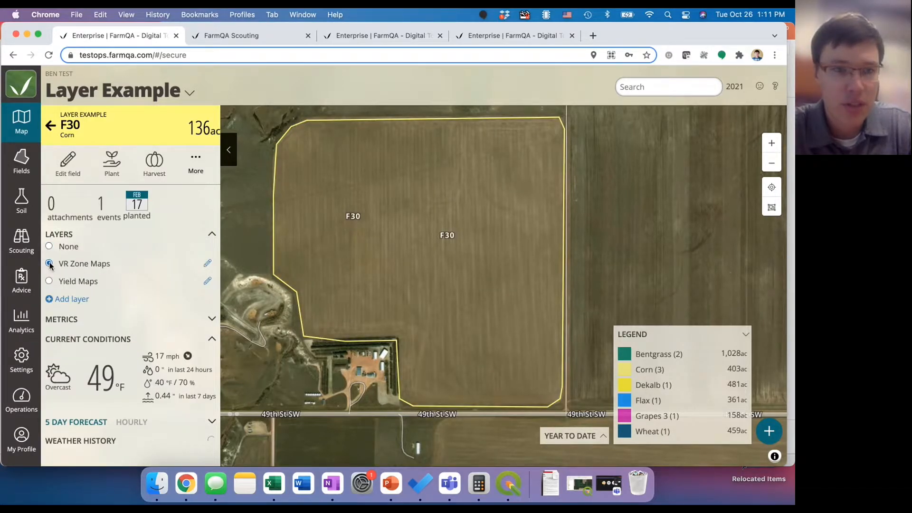
Display the Yield Maps layer on field F30 and open that layer for editing
click(50, 281)
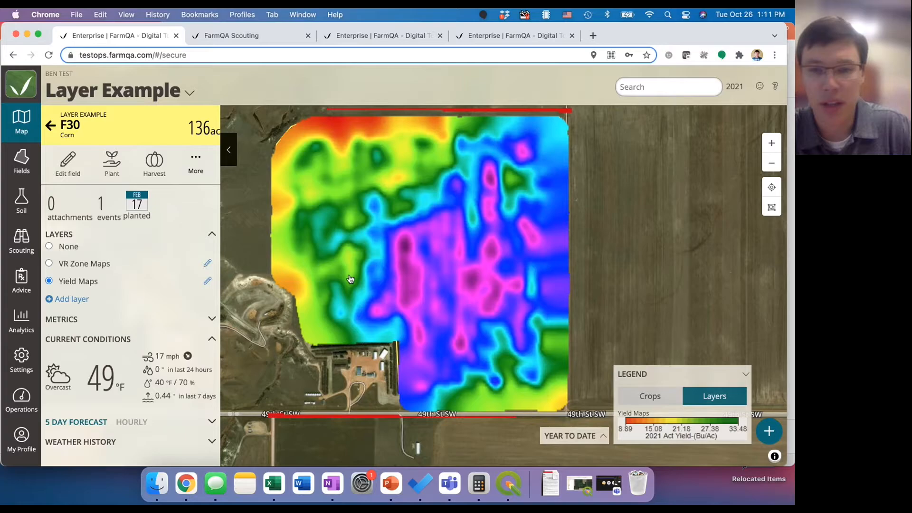
scroll(411, 267, down, 2)
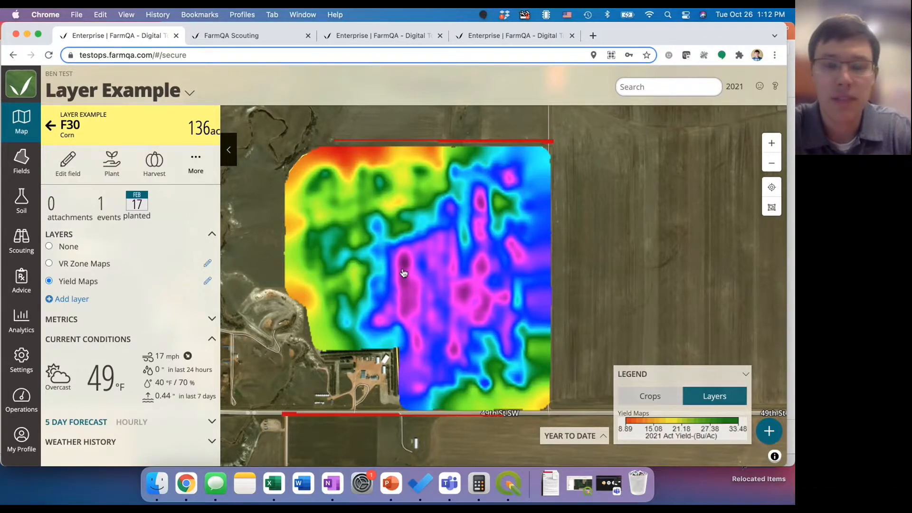
click(208, 281)
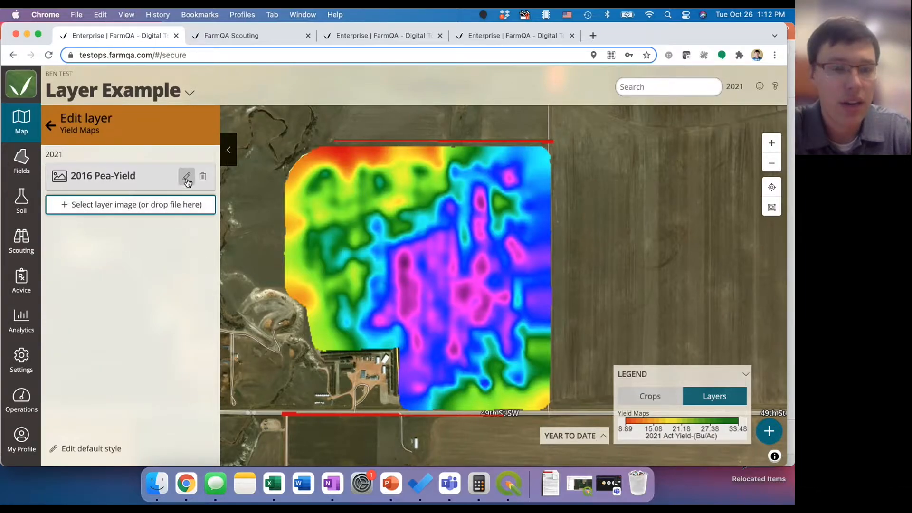
Try replacing the default legend of the 2016 Pea-Yield layer image with the Image legend mode, then cancel and return to field F30
click(187, 179)
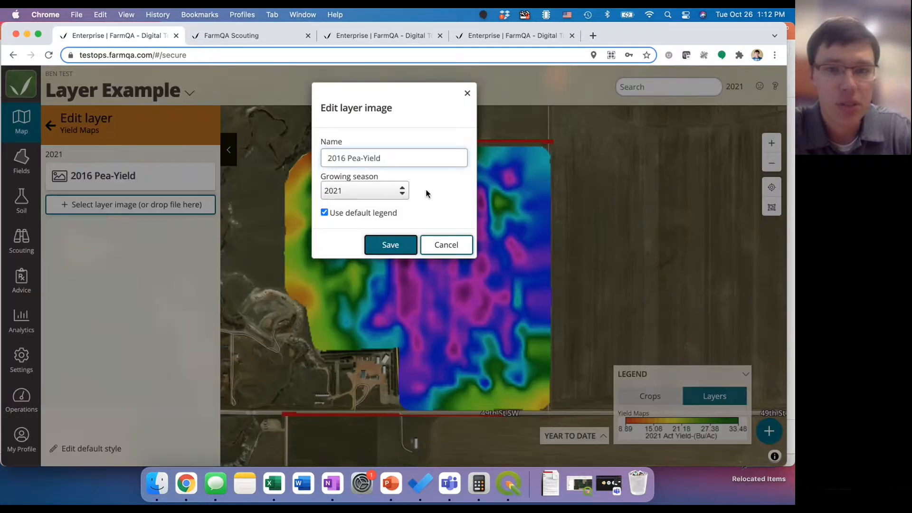
click(324, 212)
click(382, 248)
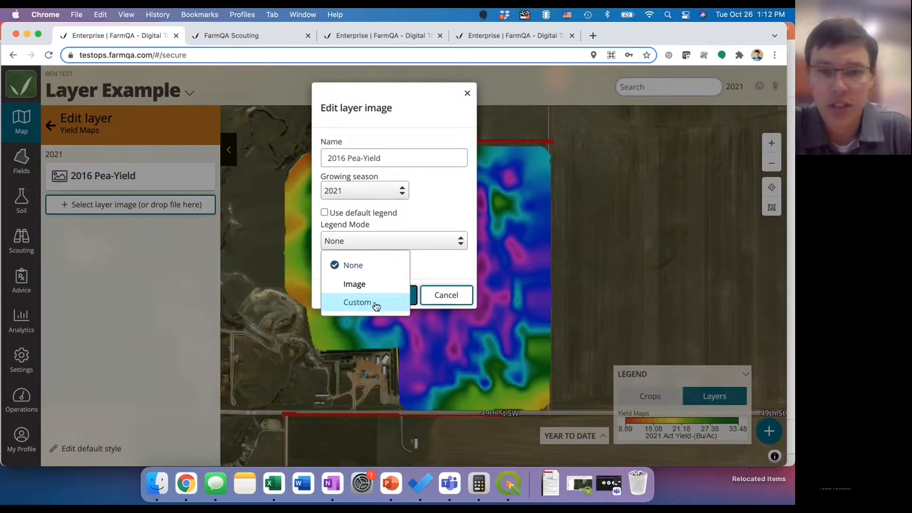
click(360, 283)
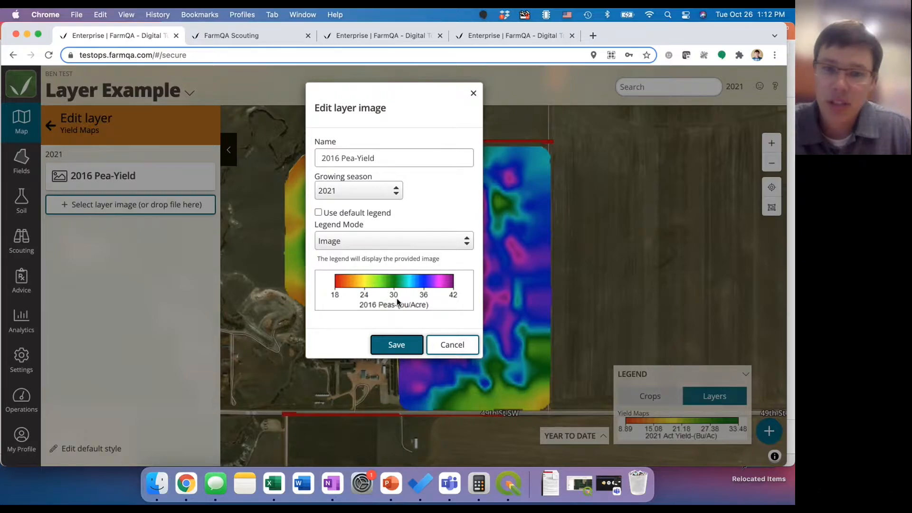
click(454, 347)
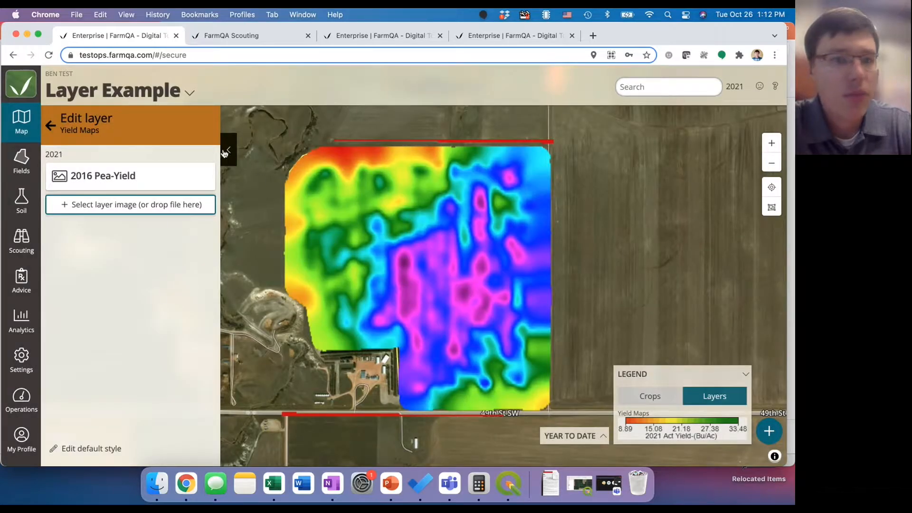
click(50, 128)
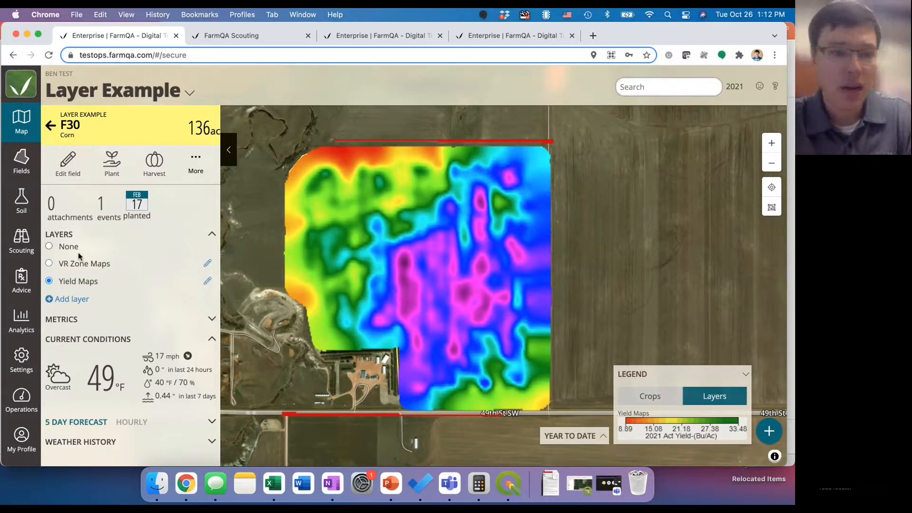
Collapse the field details, switch to the Test farm under ND Farm and open field EC 2 from the map
click(227, 152)
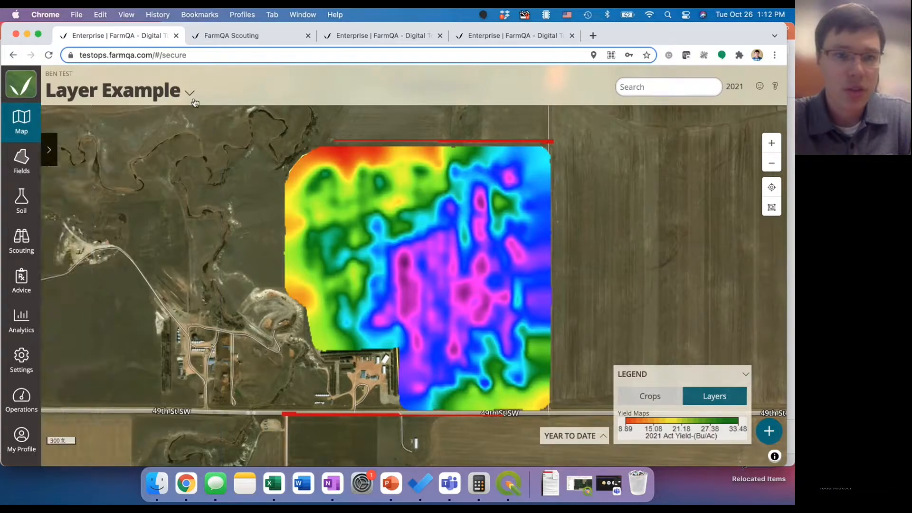
click(189, 93)
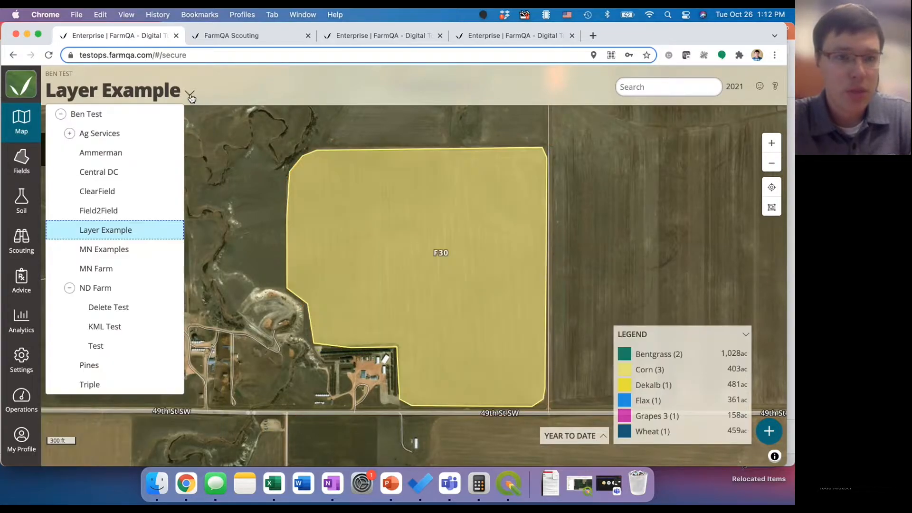
click(96, 346)
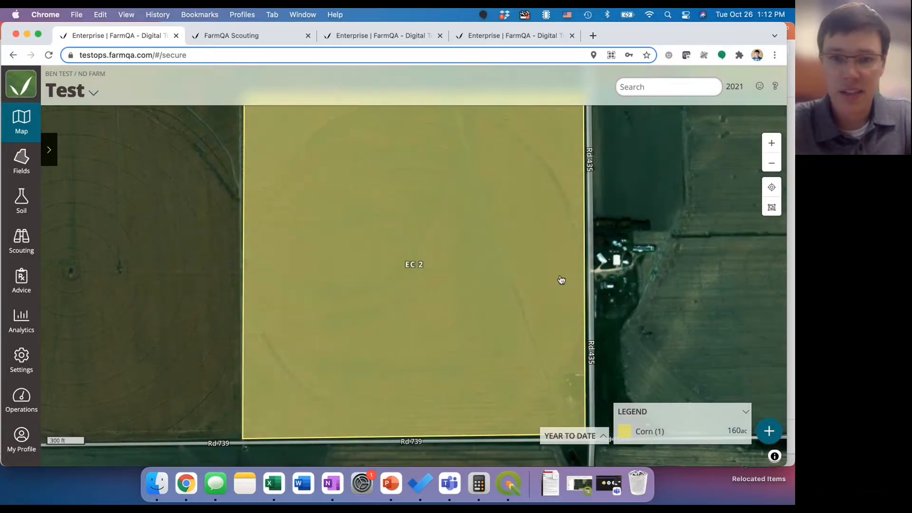
click(444, 241)
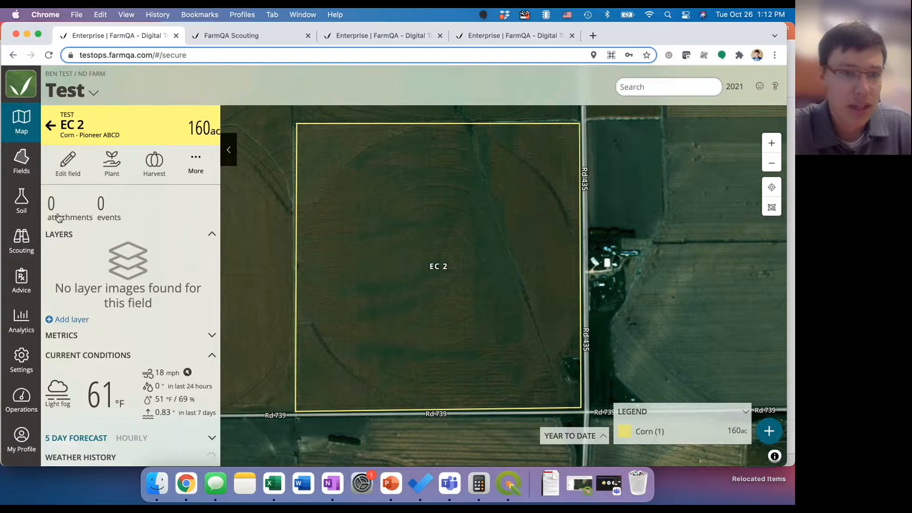
Add an OM Layer to field EC 2 by uploading OM.zip from the Bravo folder in Finder
click(71, 320)
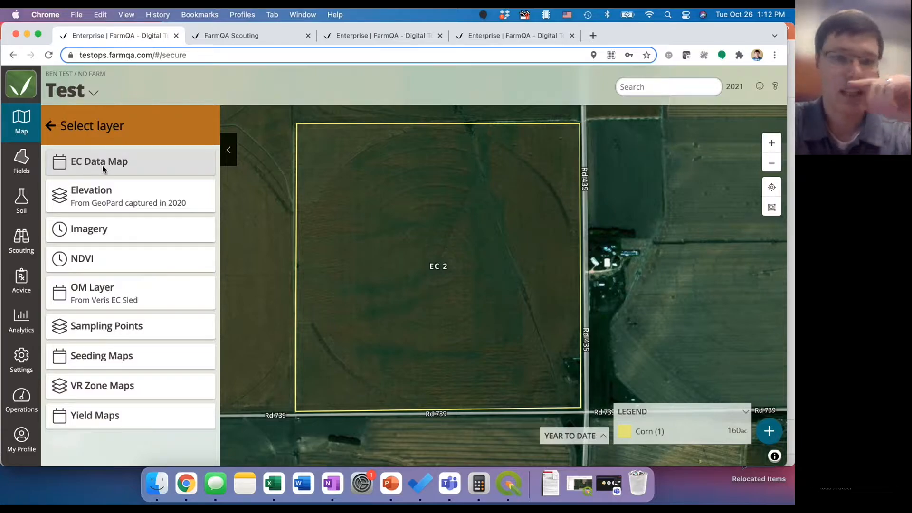
click(96, 294)
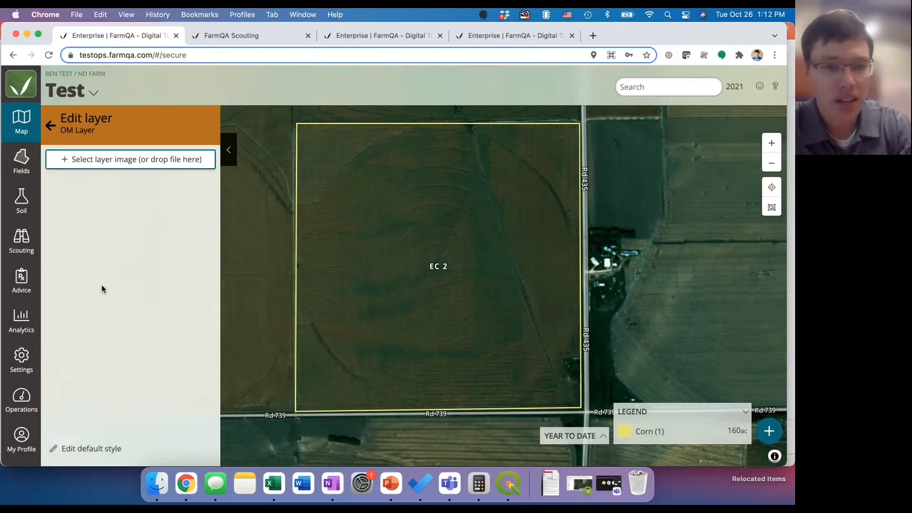
click(158, 488)
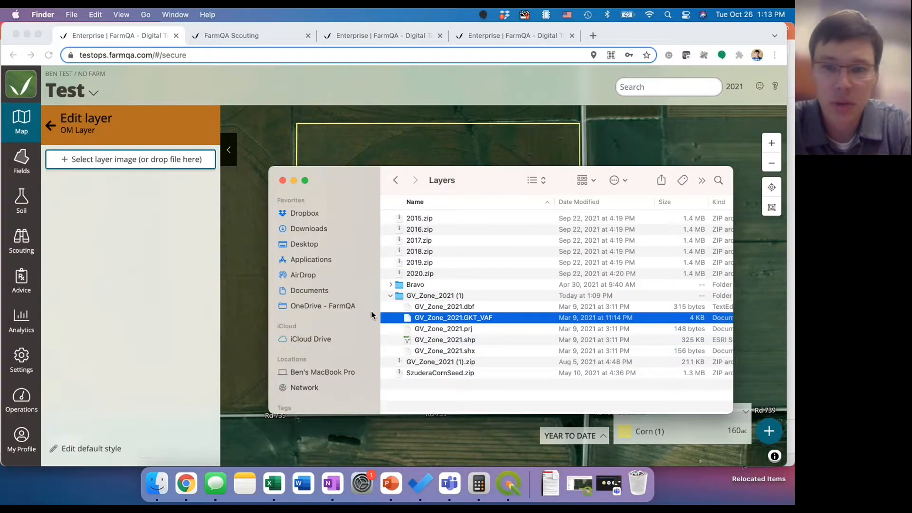
click(391, 295)
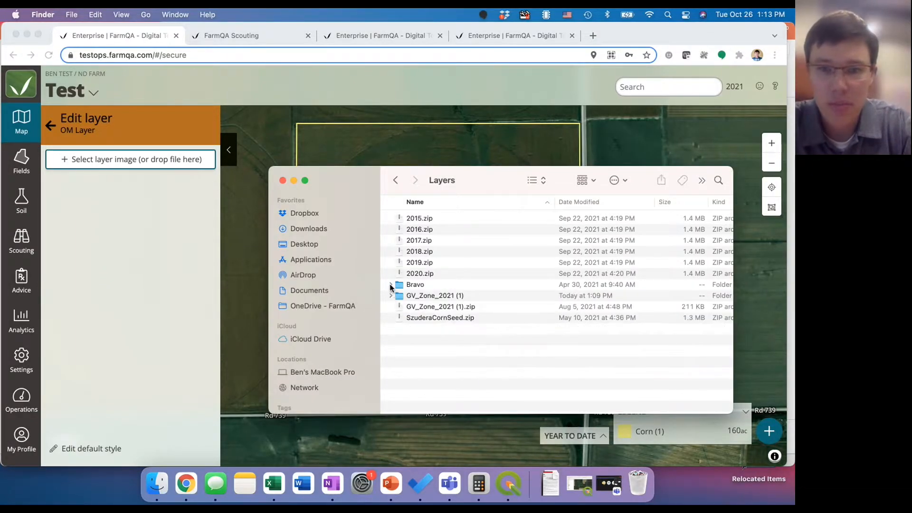
click(390, 284)
scroll(436, 351, down, 5)
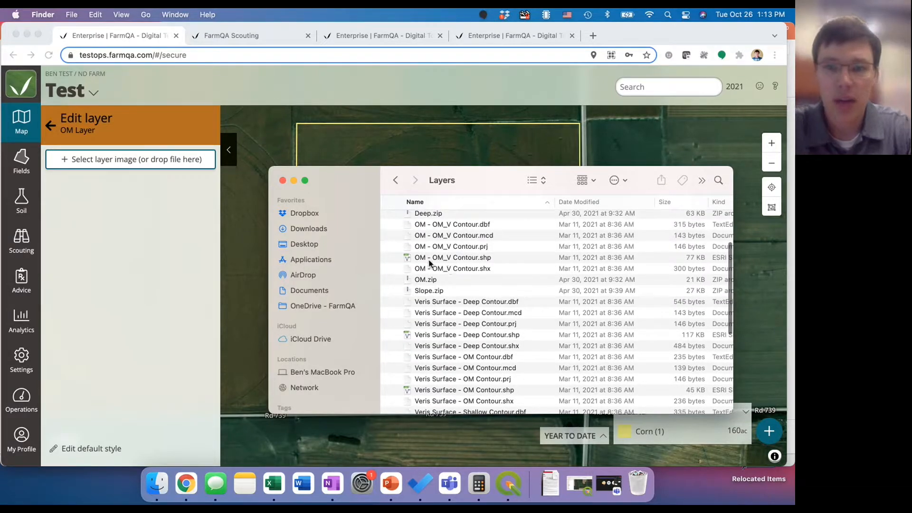
click(425, 280)
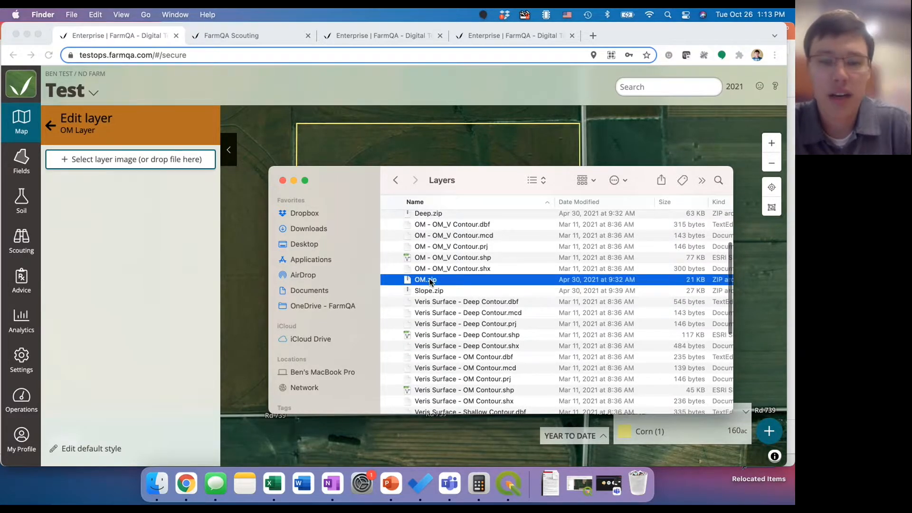
drag(429, 281, 129, 157)
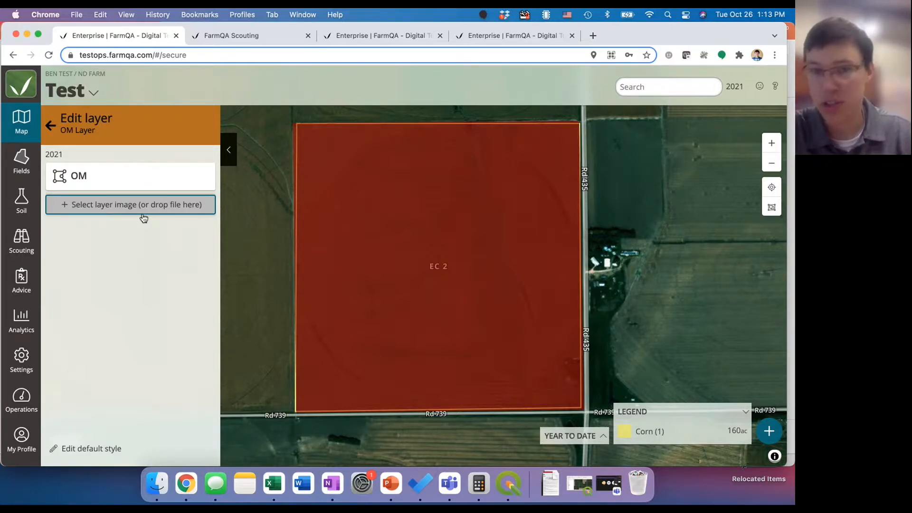
Set the OM layer image's polygon style to Custom and switch the browser window to full screen
mouse_move(186, 179)
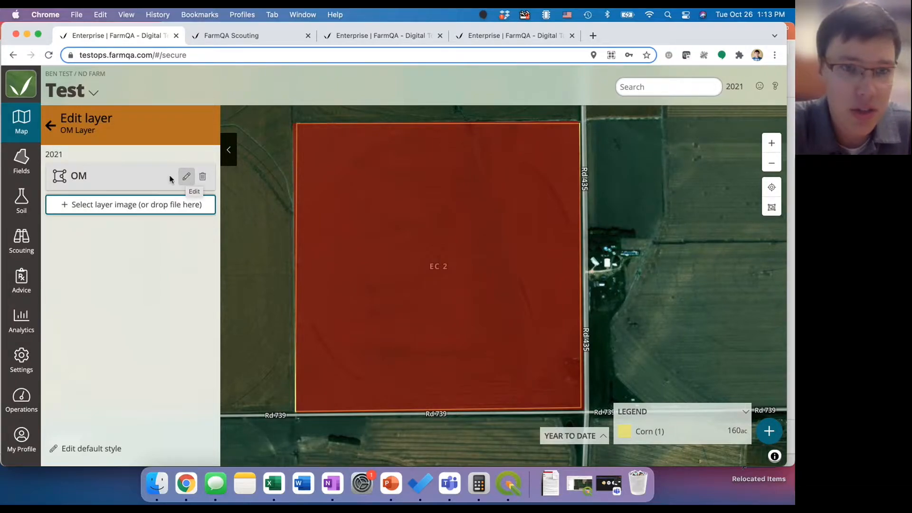
click(187, 178)
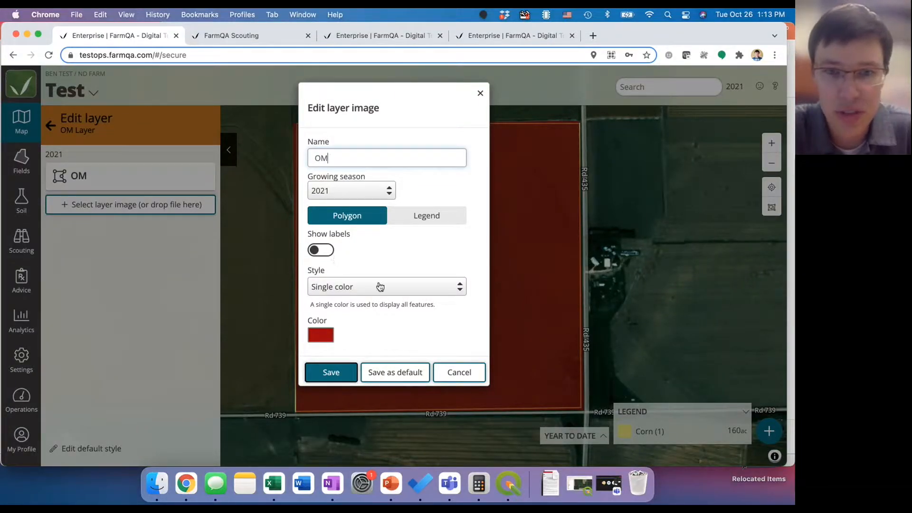
click(435, 288)
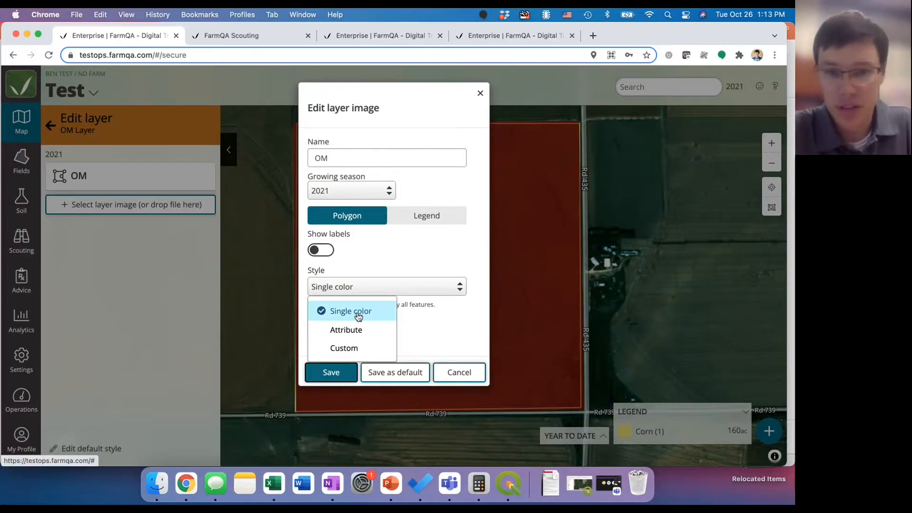
click(397, 287)
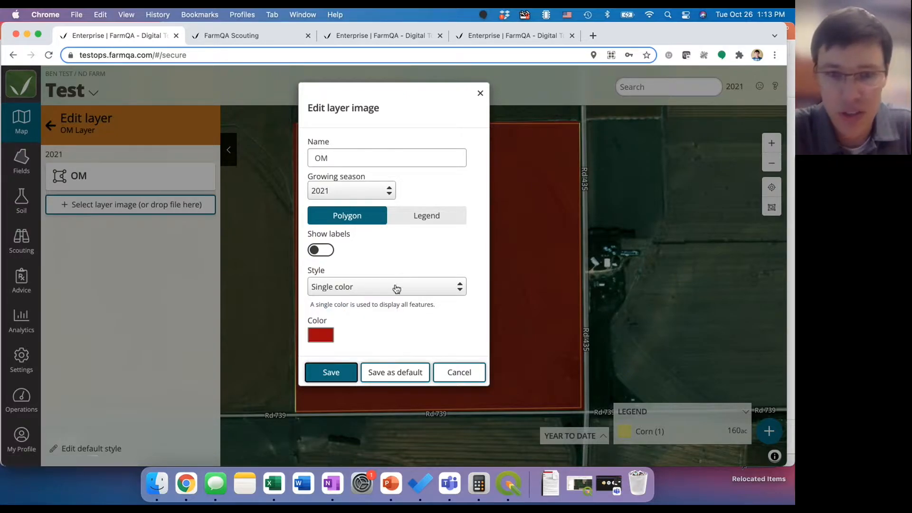
click(317, 336)
click(460, 321)
click(453, 287)
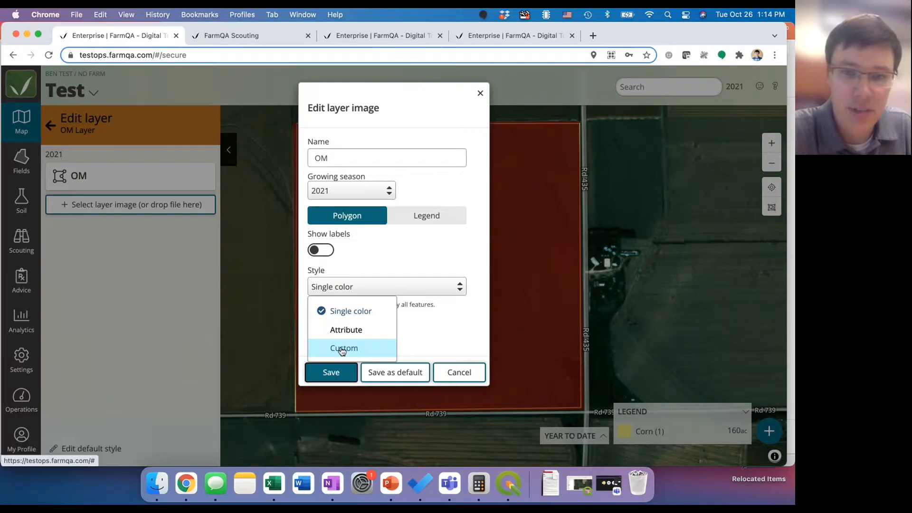
click(342, 349)
scroll(383, 308, down, 1)
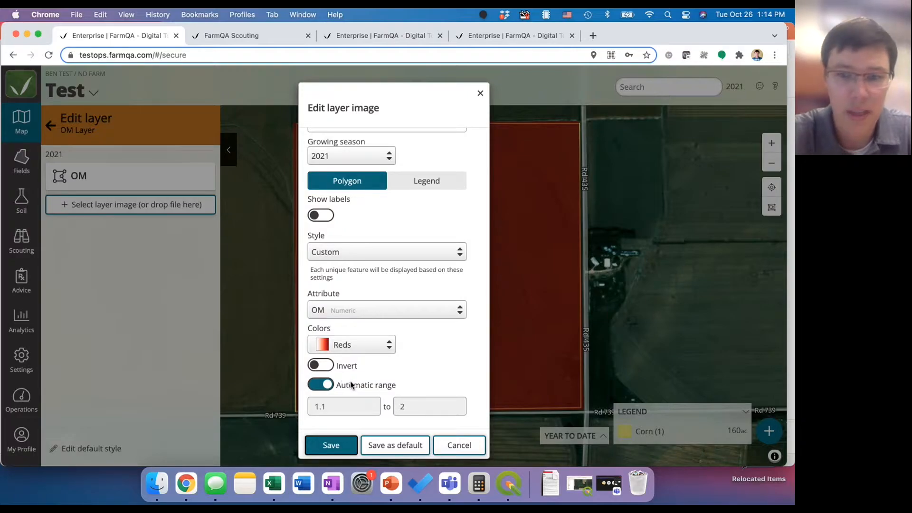
click(38, 35)
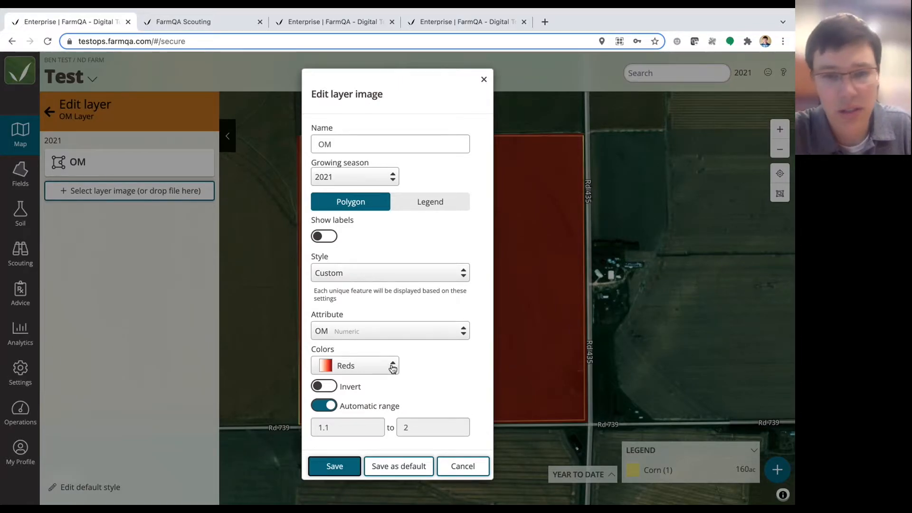
Choose OM as the style attribute and Red Yellow Green as the colors for the layer image
click(450, 337)
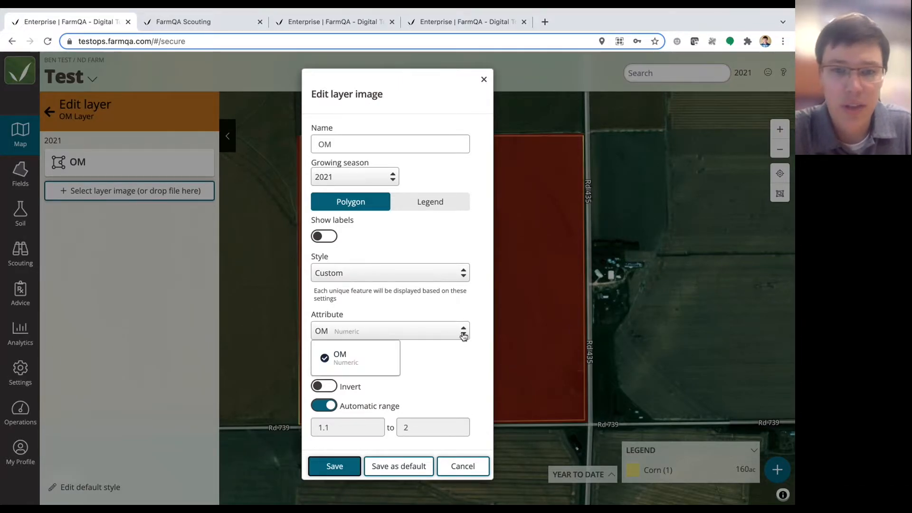
click(344, 364)
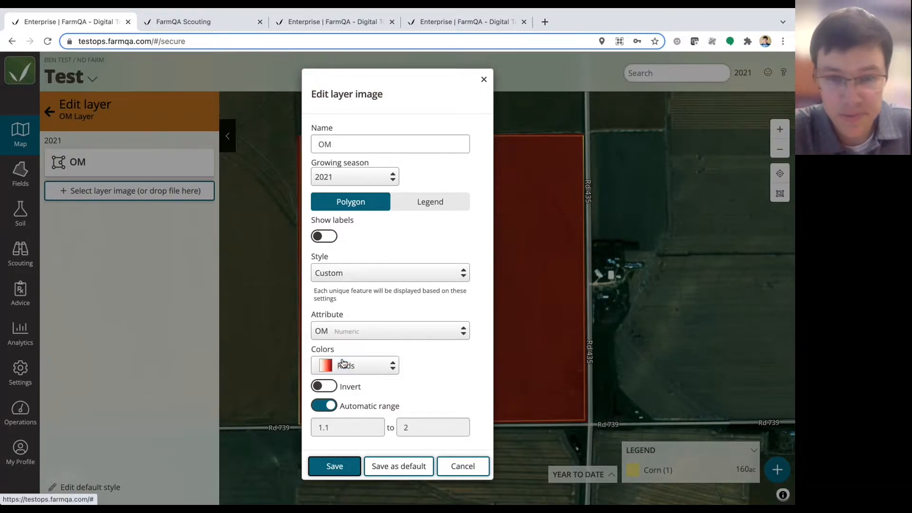
click(393, 366)
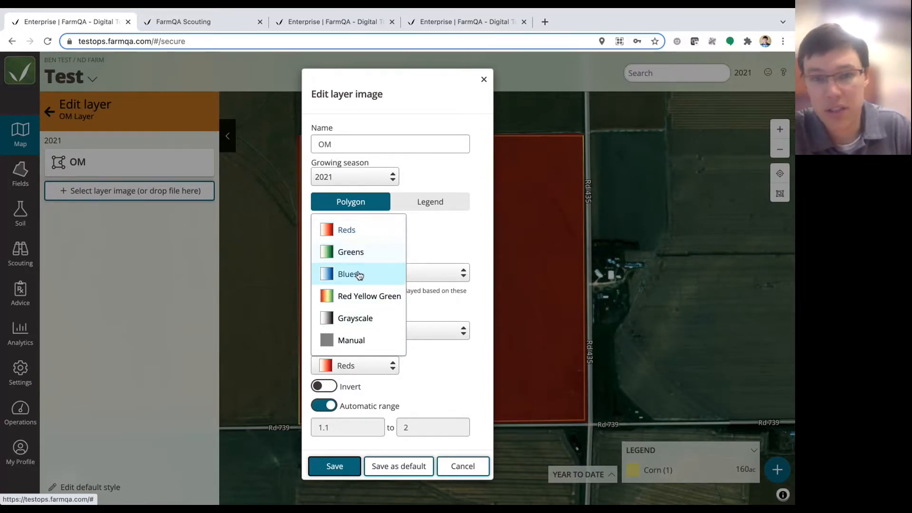
click(346, 298)
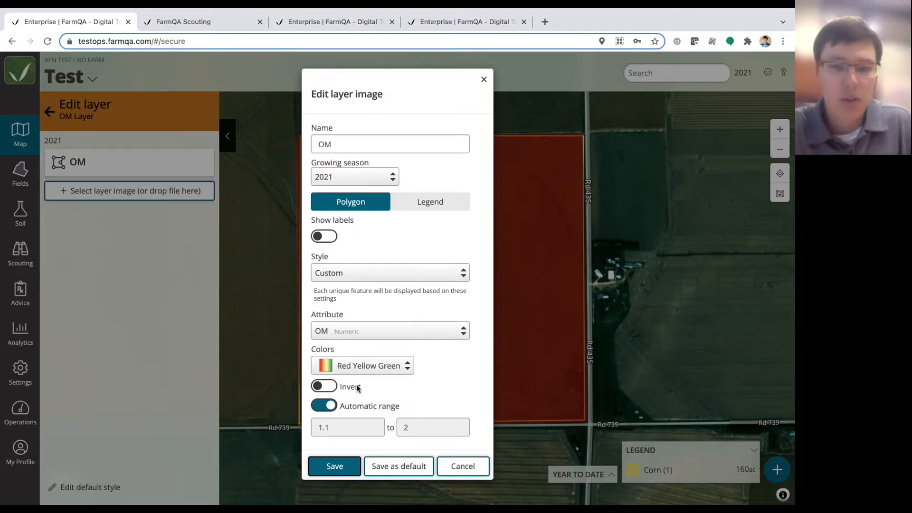
Turn the automatic range off and back on, and save the OM layer image
drag(362, 391, 340, 389)
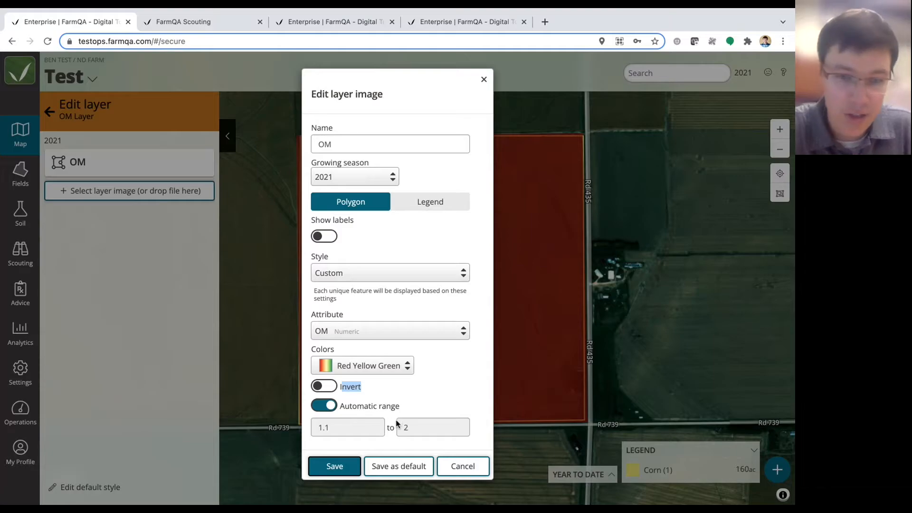
click(324, 406)
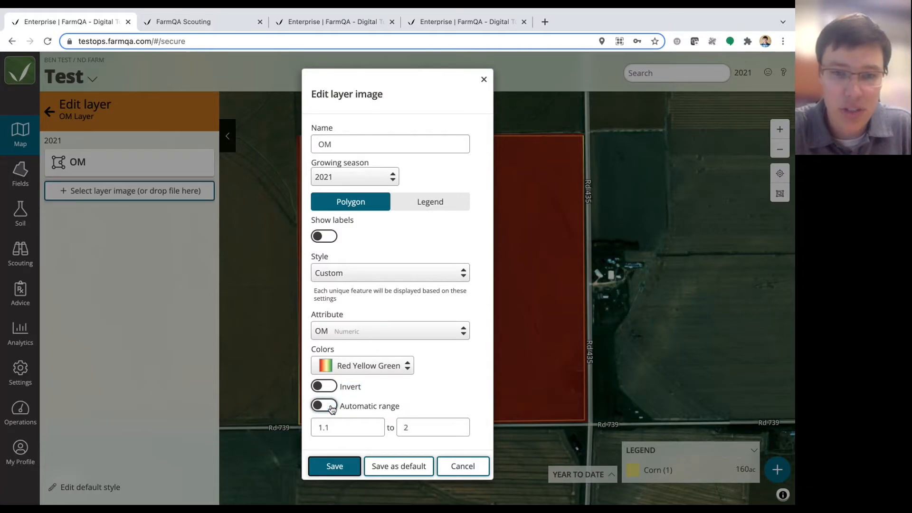
double_click(315, 426)
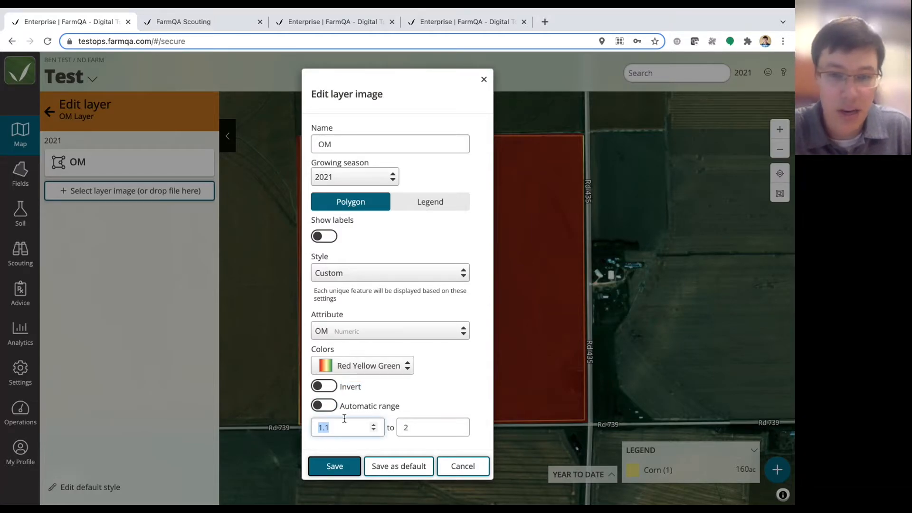
click(317, 405)
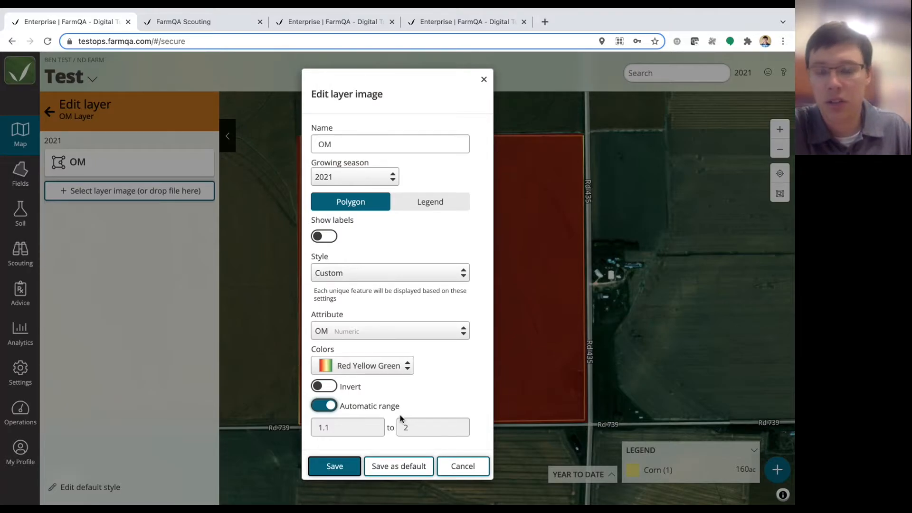
click(335, 466)
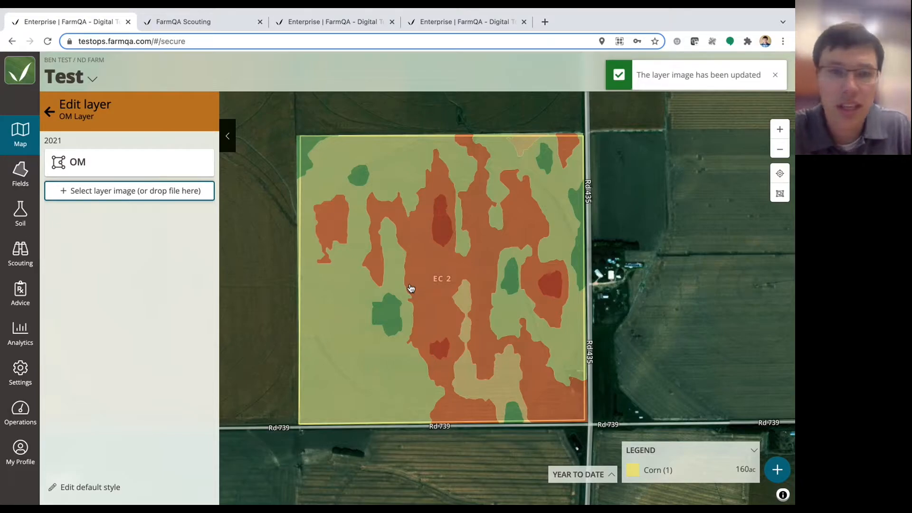
Turn on labels using the OM attribute for the OM layer image, save it, and inspect the labelled zones on field EC 2
mouse_move(184, 164)
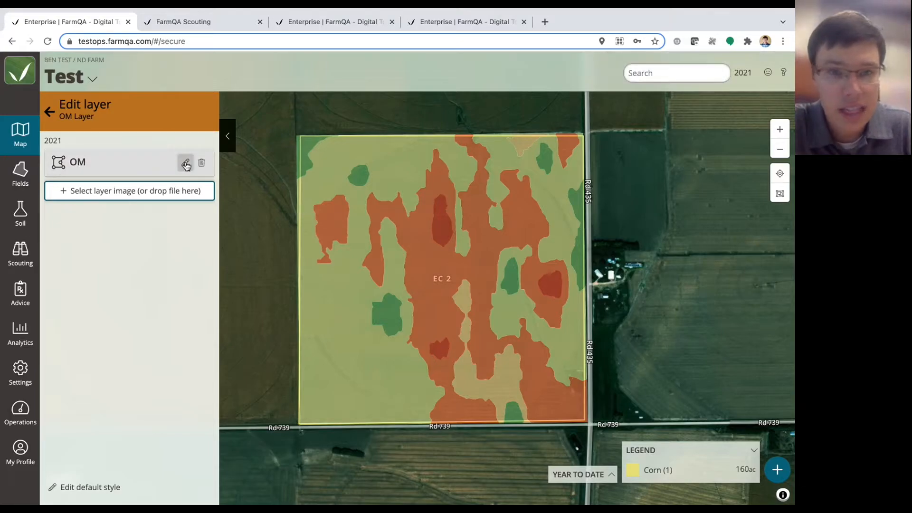
click(186, 164)
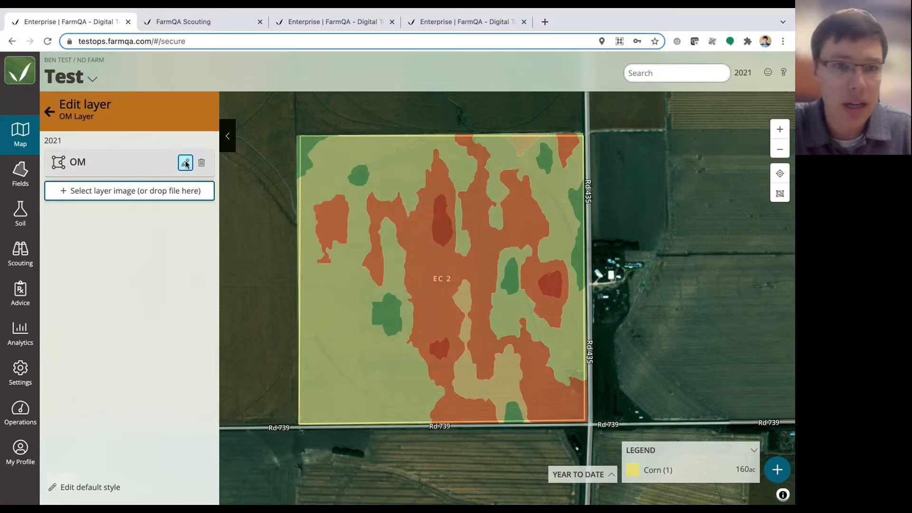
click(318, 238)
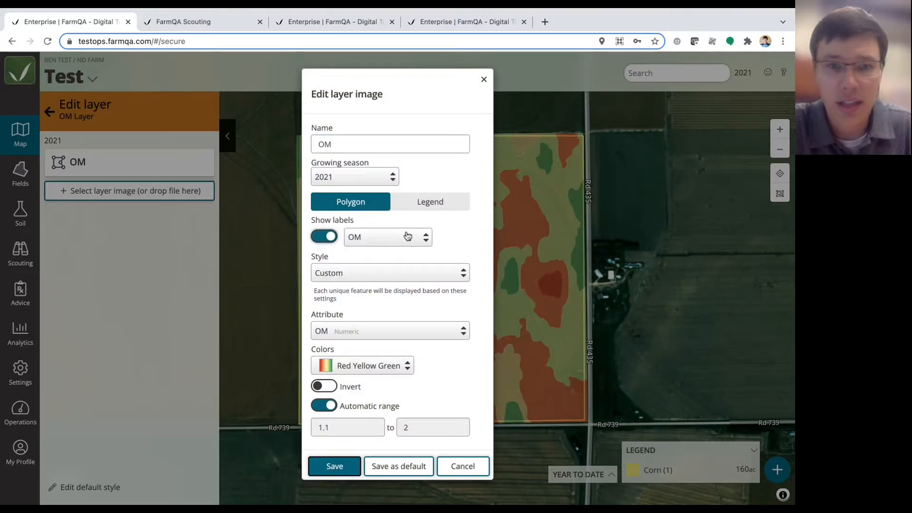
click(340, 468)
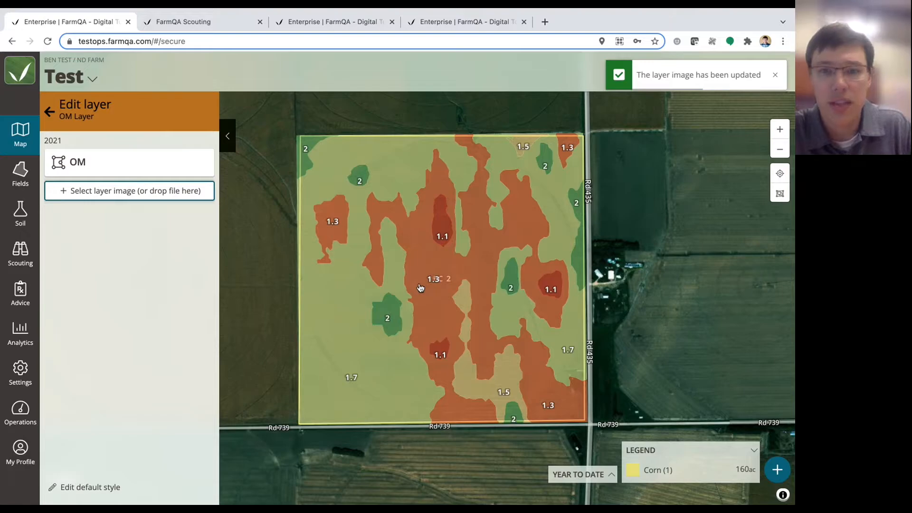
scroll(366, 228, up, 2)
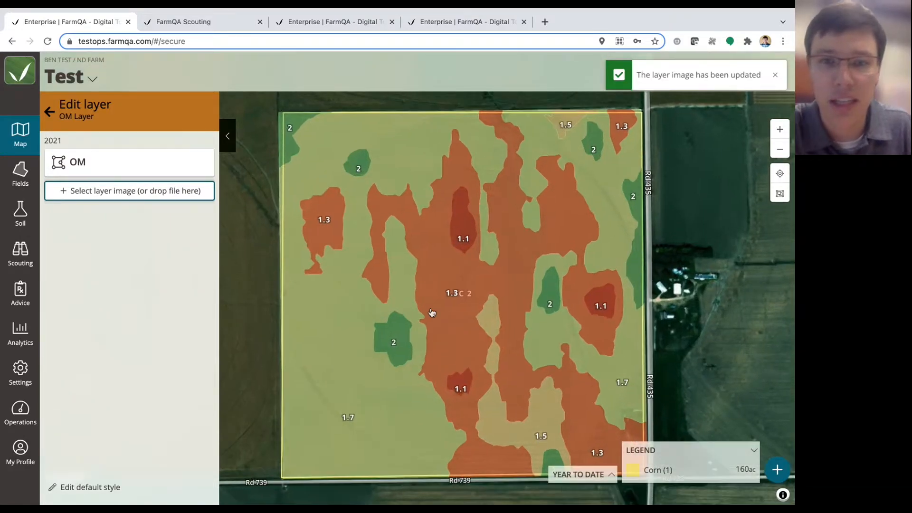
scroll(403, 352, down, 2)
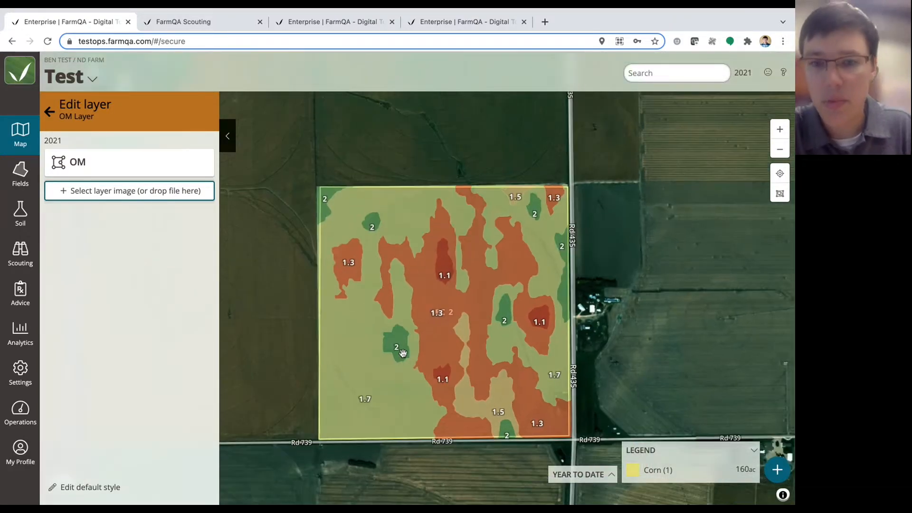
drag(611, 315, 603, 311)
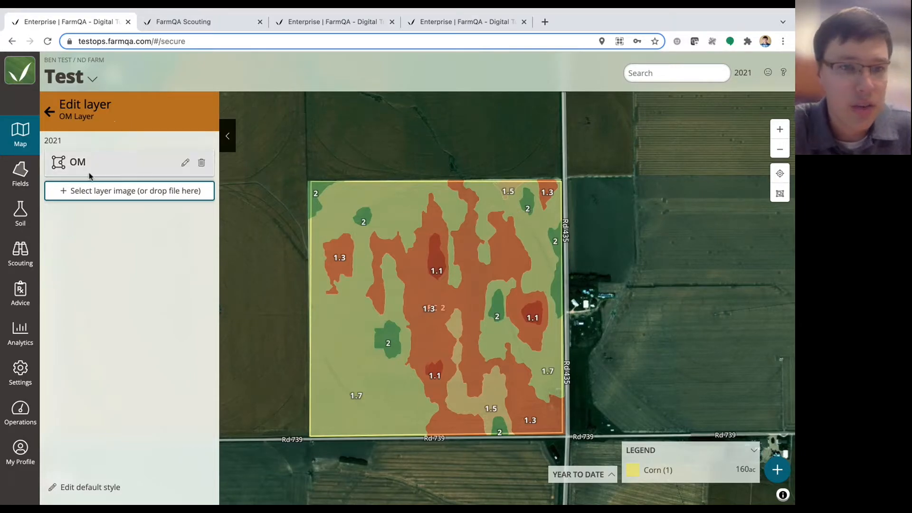
Check the legend modes offered in the OM Layer's default style and close the settings without saving
mouse_move(182, 165)
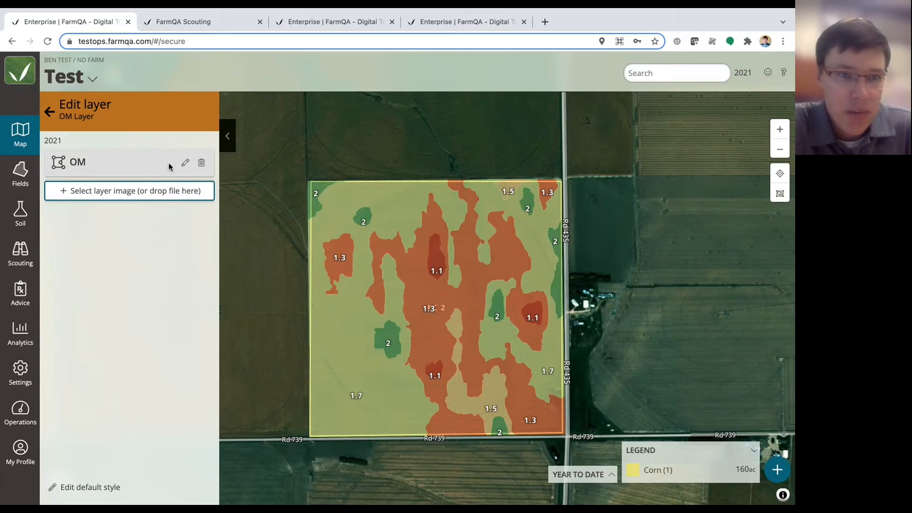
click(86, 495)
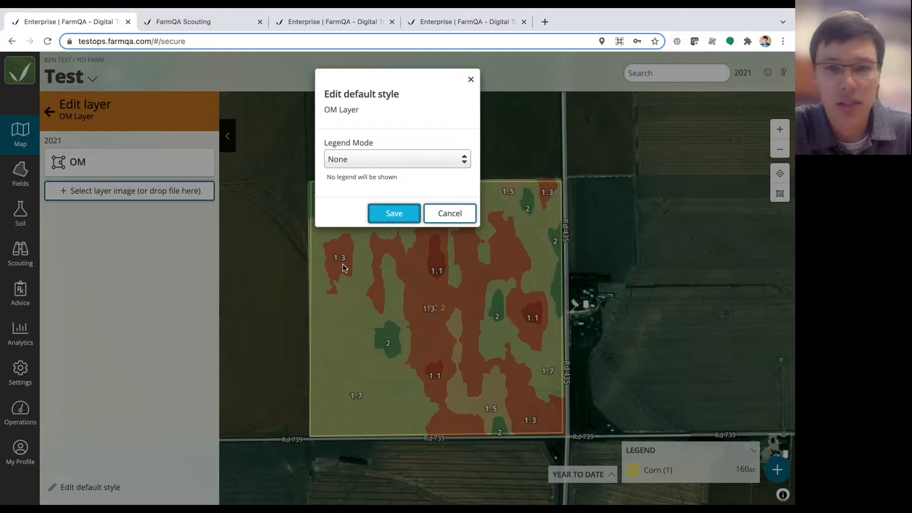
double_click(329, 94)
drag(399, 92, 407, 95)
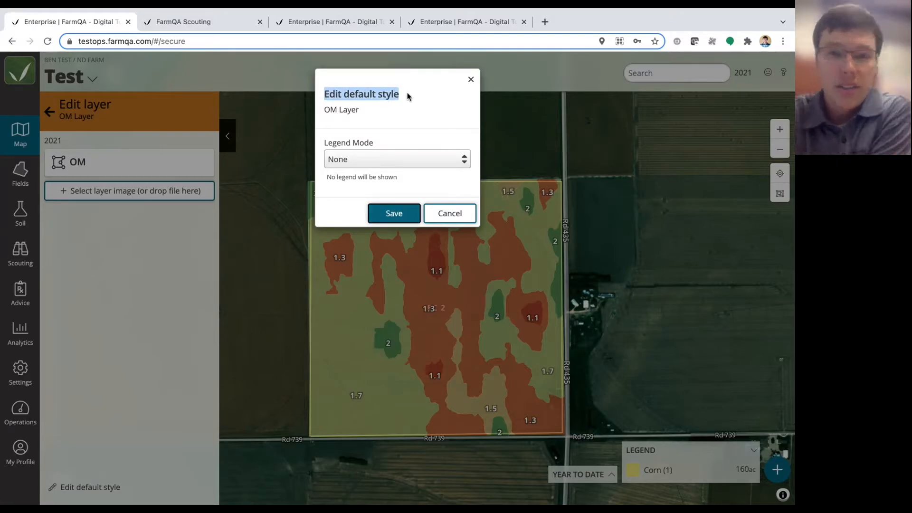
click(389, 161)
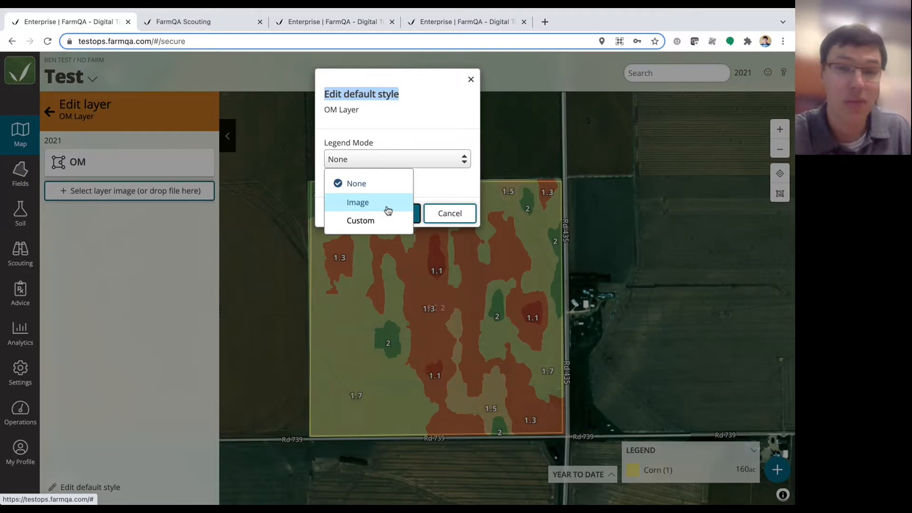
click(471, 79)
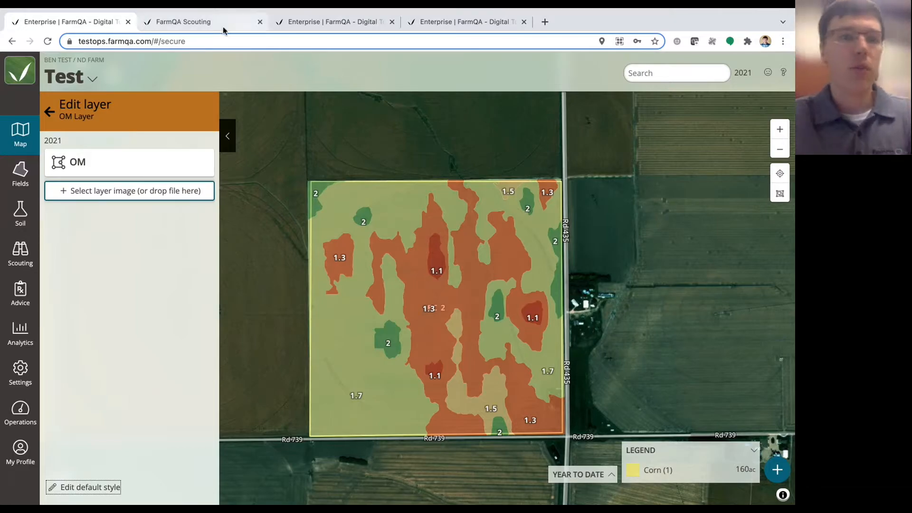
Switch to FarmQA Scouting and set the device preview zoom to 100%
click(199, 21)
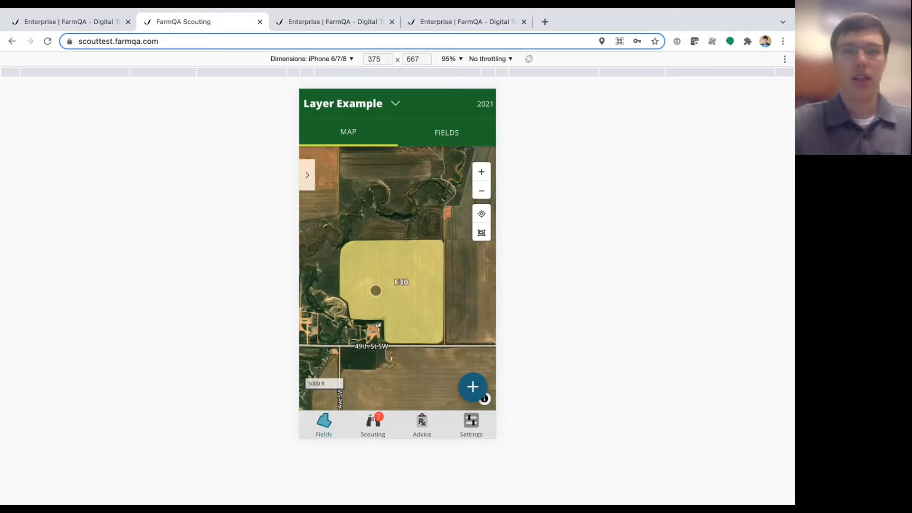
click(455, 58)
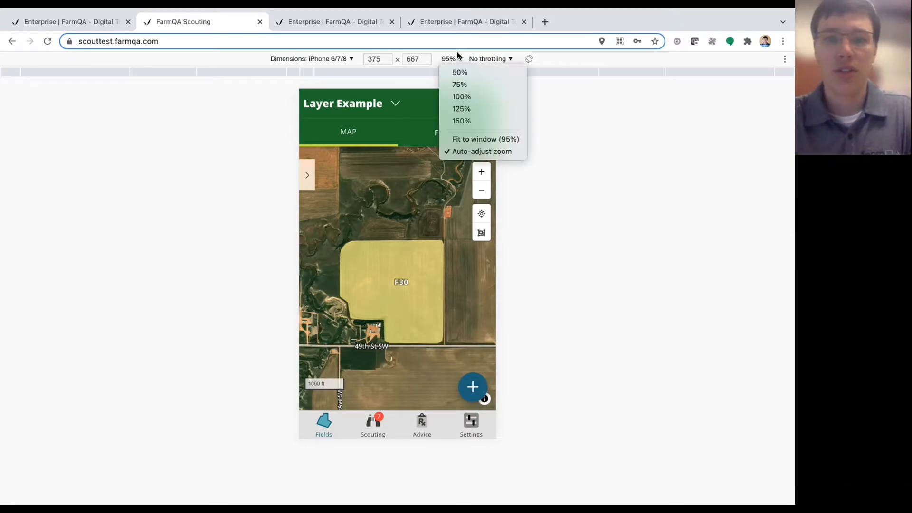
click(461, 96)
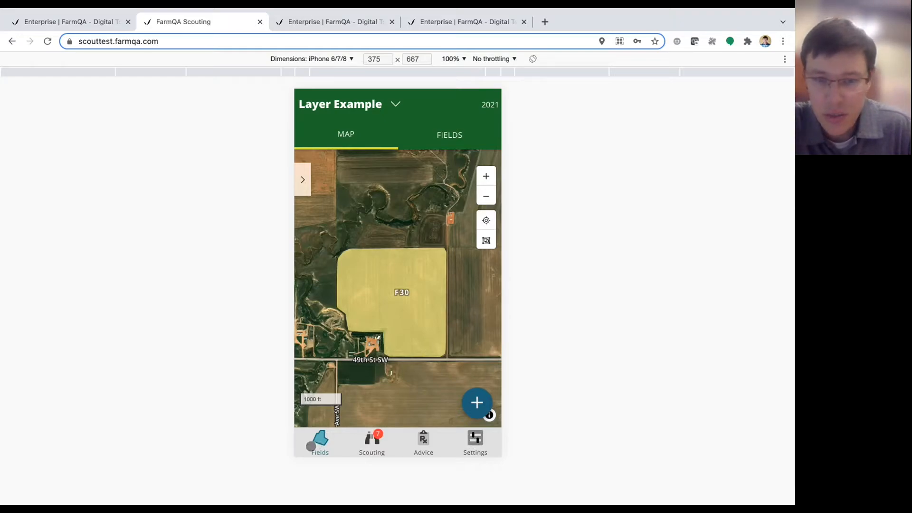
Sync the scouting app from its settings and review the layer sync preferences
click(480, 440)
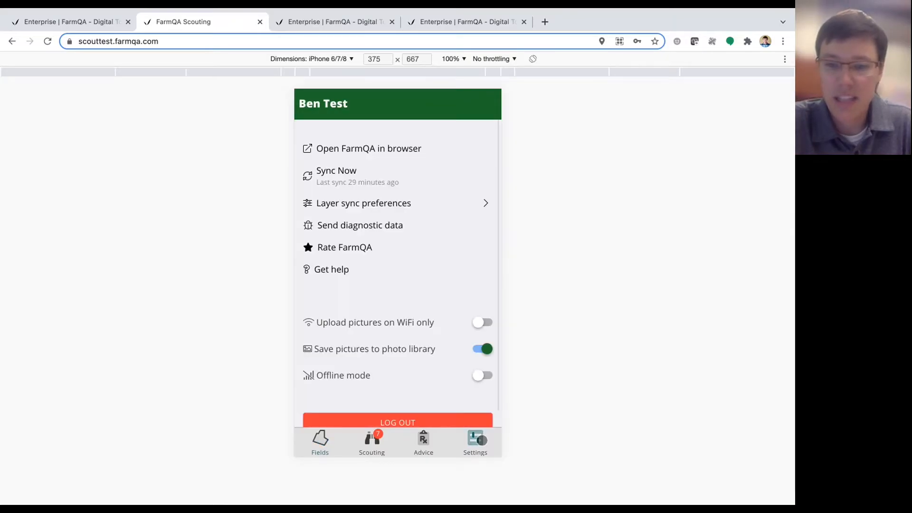
click(357, 176)
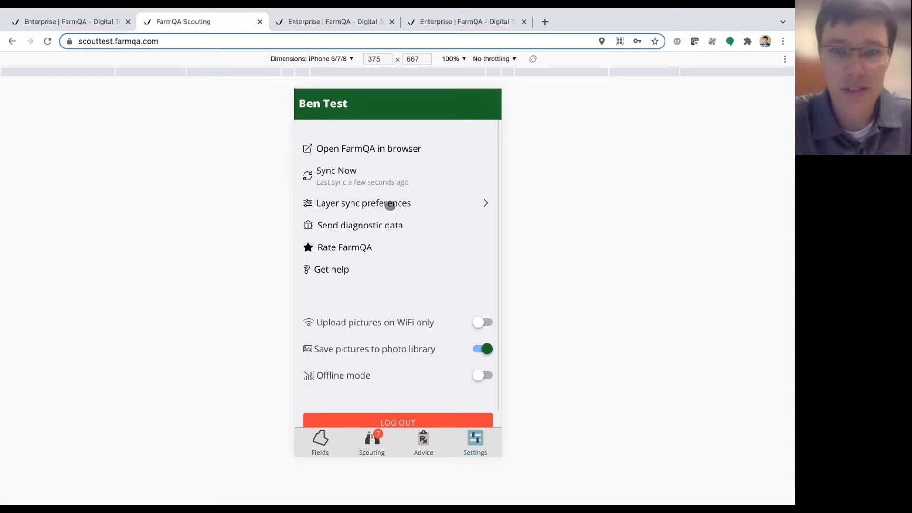
click(390, 205)
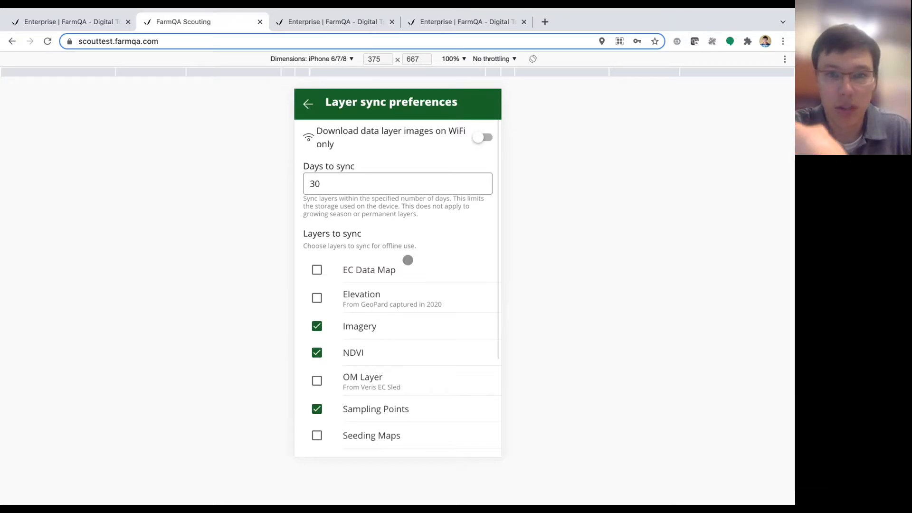
scroll(391, 339, down, 3)
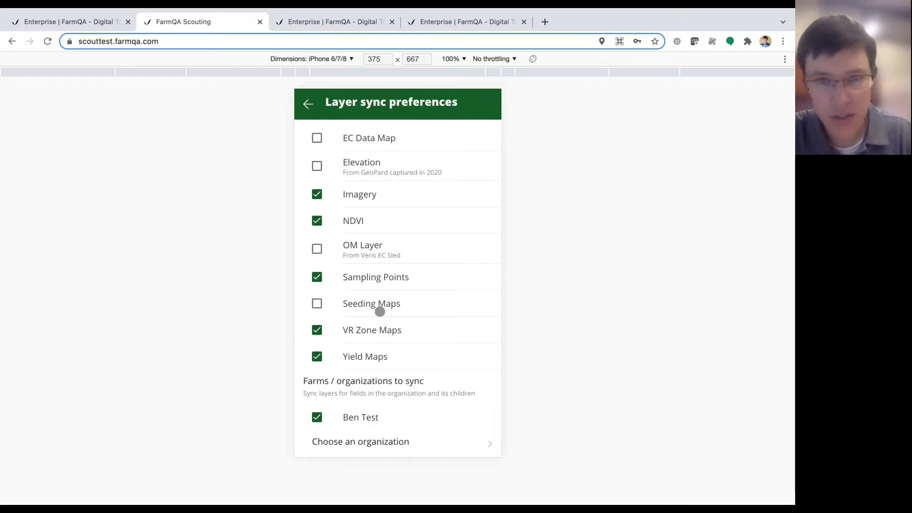
scroll(378, 307, up, 3)
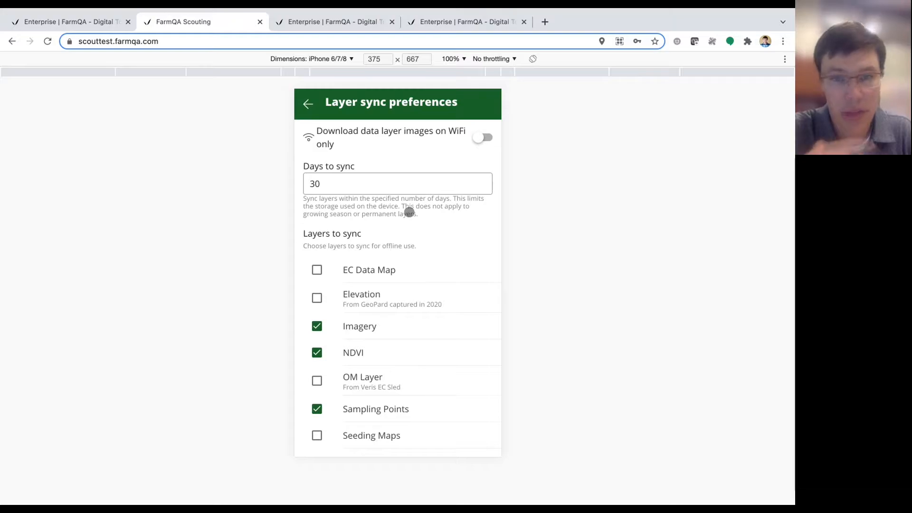
Set the number of days to sync to 60 in the layer sync preferences
click(343, 184)
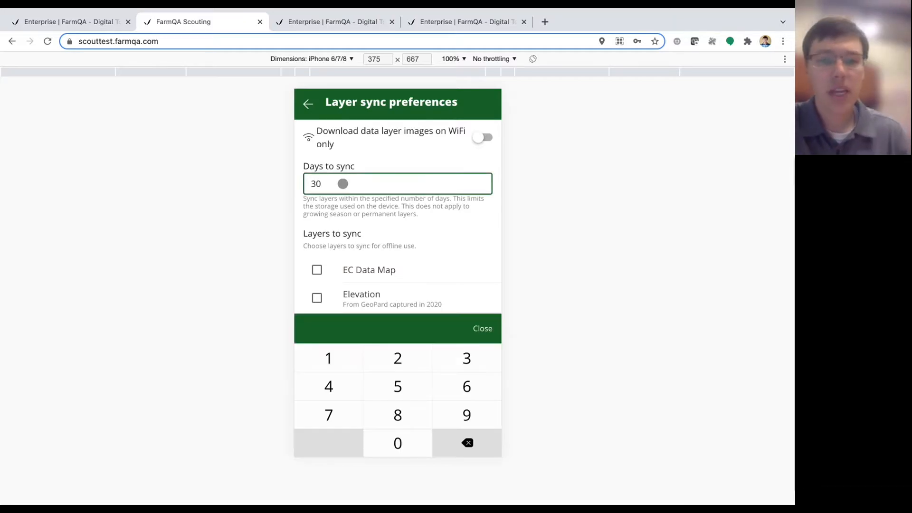
click(466, 443)
click(466, 445)
click(467, 386)
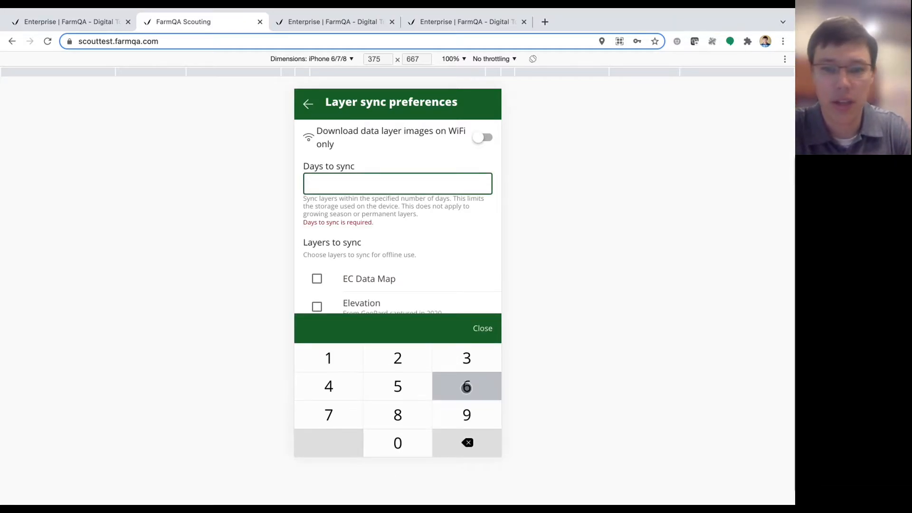
click(397, 442)
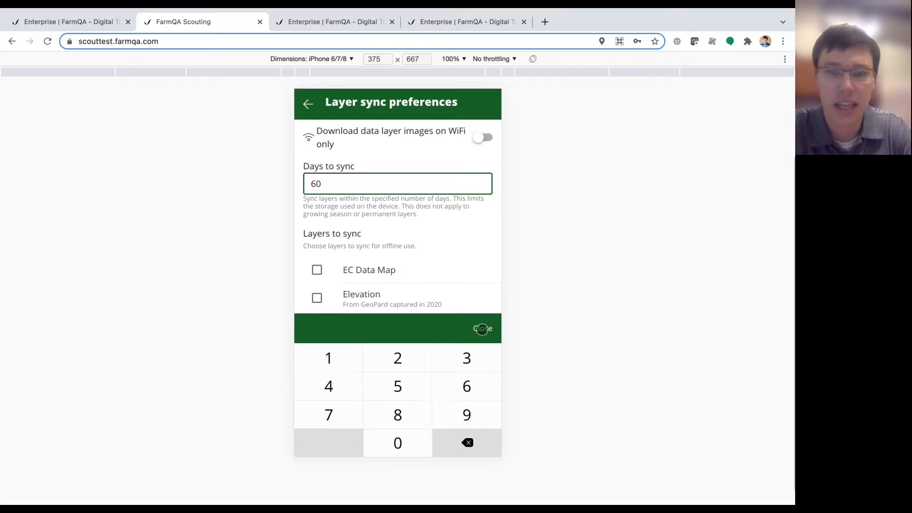
click(482, 329)
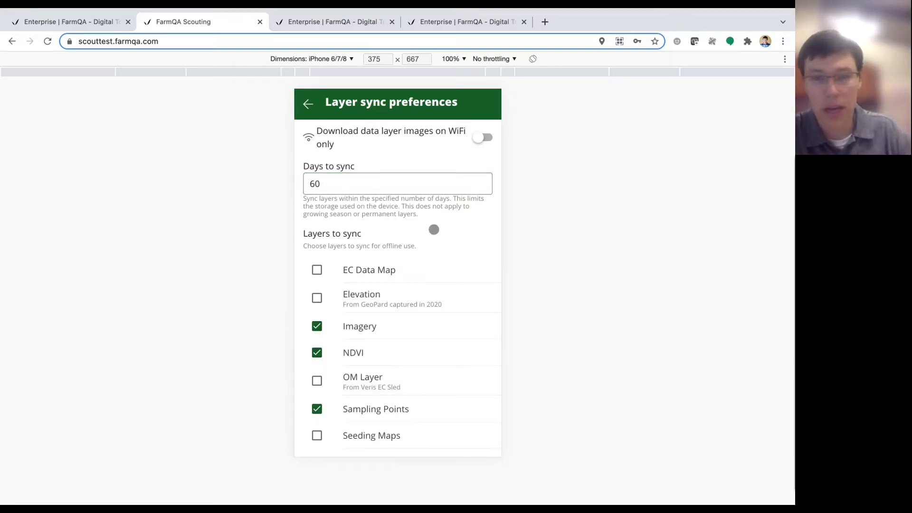
Set the number of days to sync back to 30
click(337, 187)
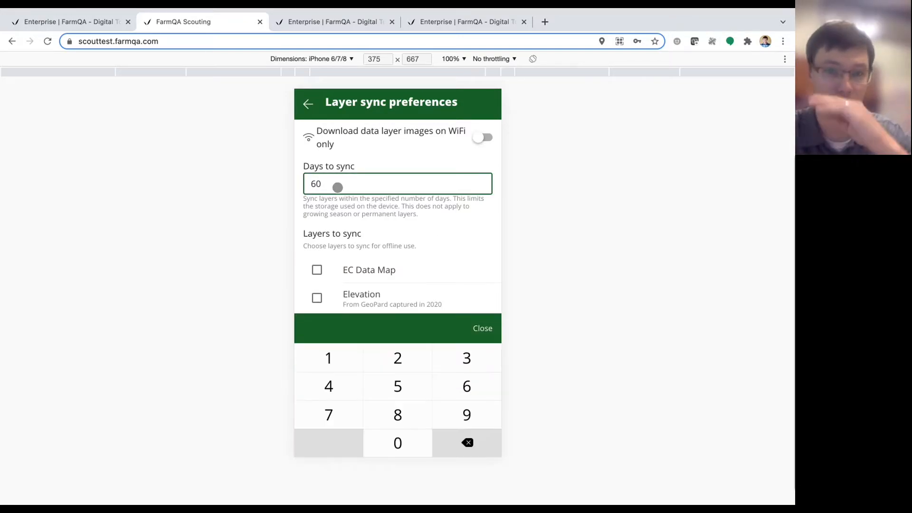
click(466, 443)
click(467, 443)
click(466, 443)
click(468, 361)
click(406, 440)
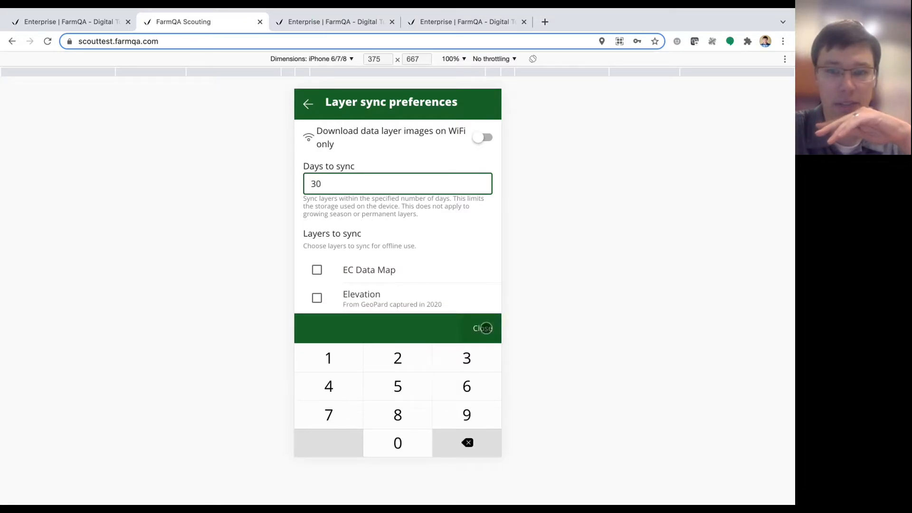
click(485, 328)
Toggle EC Data Map on and off again, and enable OM Layer in the layers to sync
scroll(393, 259, down, 2)
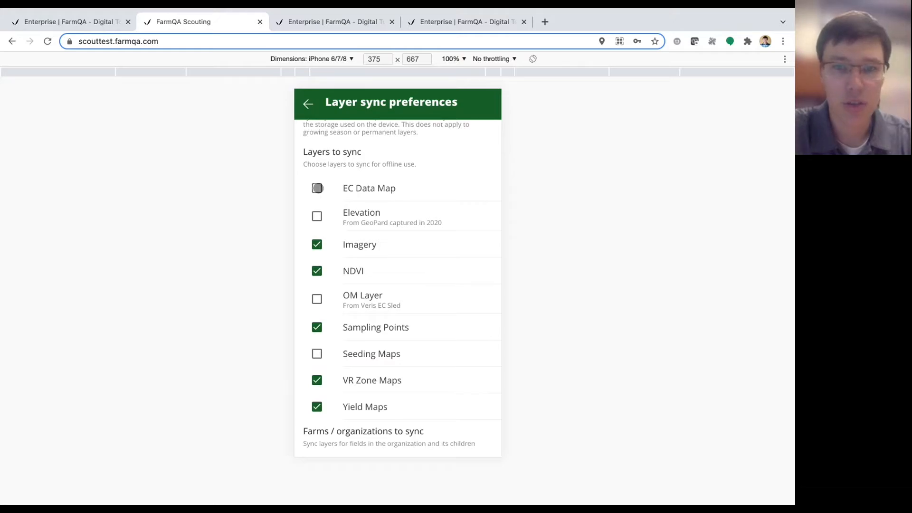
click(318, 188)
click(318, 188)
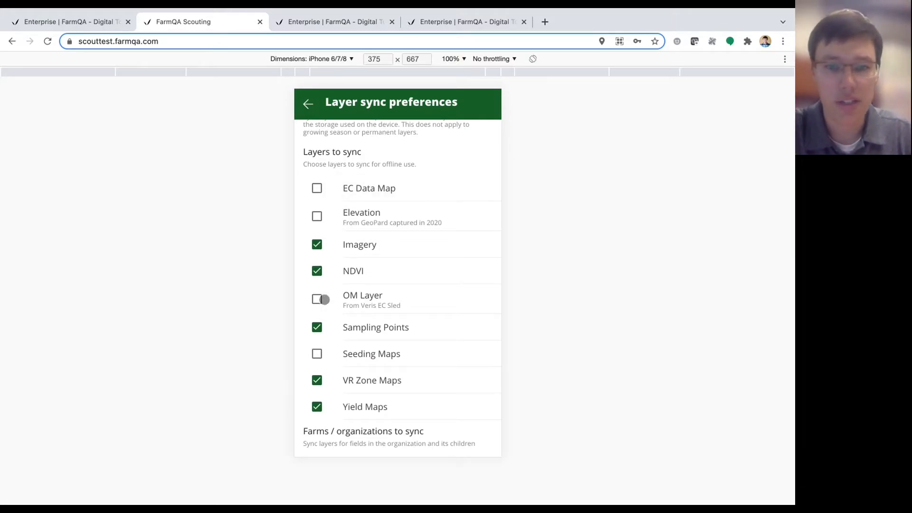
click(324, 299)
Examine the farms and organizations available for layer syncing and close the list without choosing another one
scroll(409, 404, down, 1)
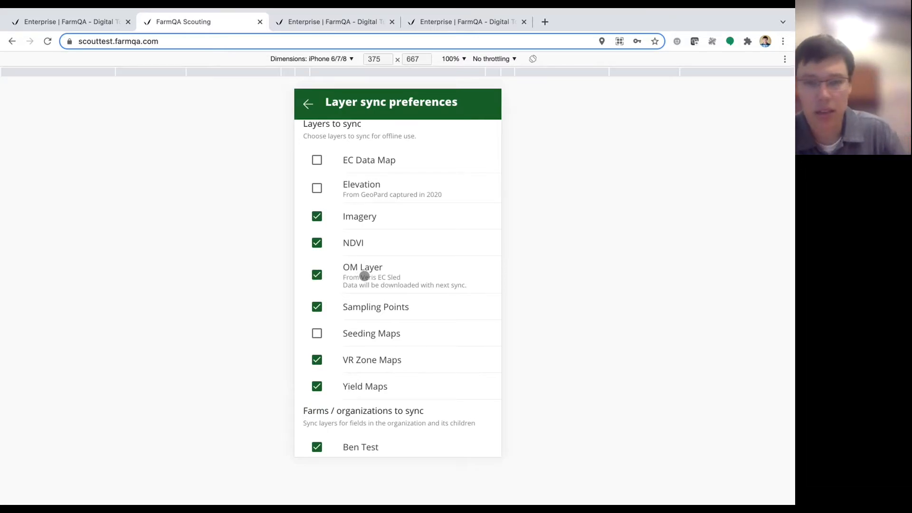
scroll(364, 359, down, 1)
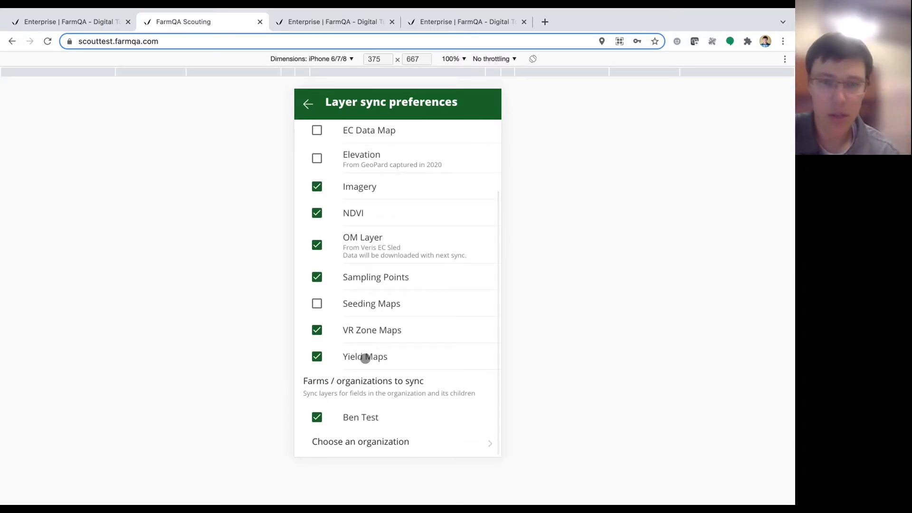
click(407, 437)
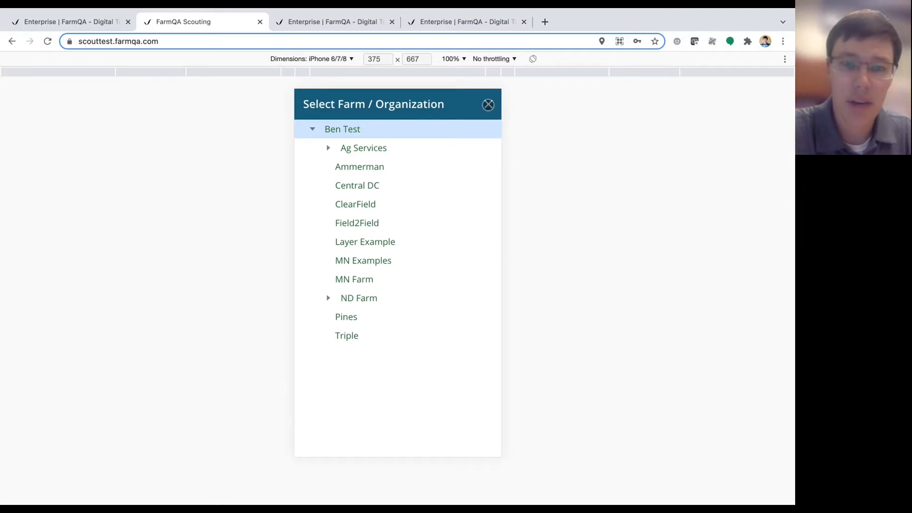
click(487, 103)
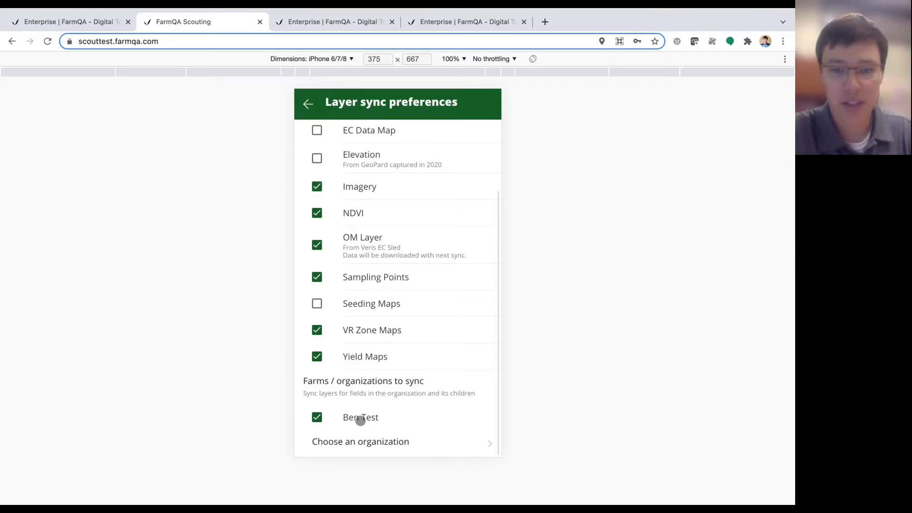
Leave the layer sync preferences and sync the app to download the OM Layer data
scroll(374, 382, up, 3)
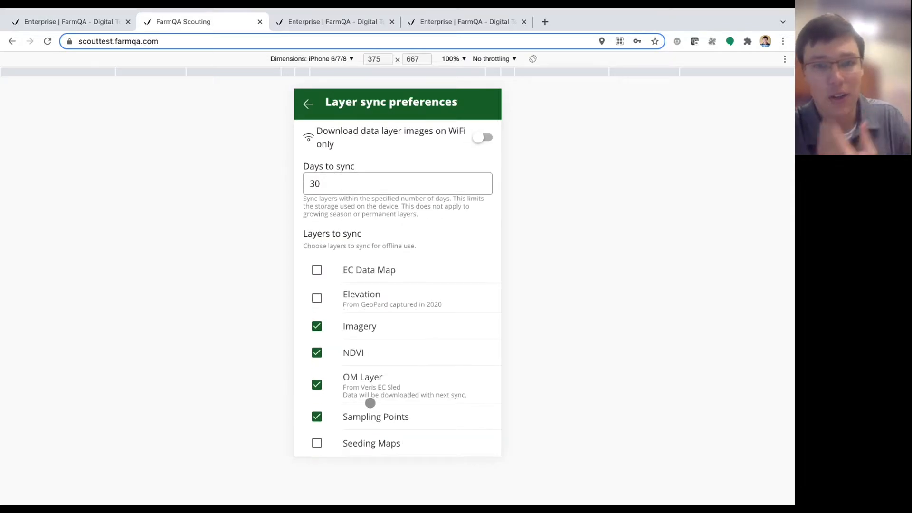
click(307, 103)
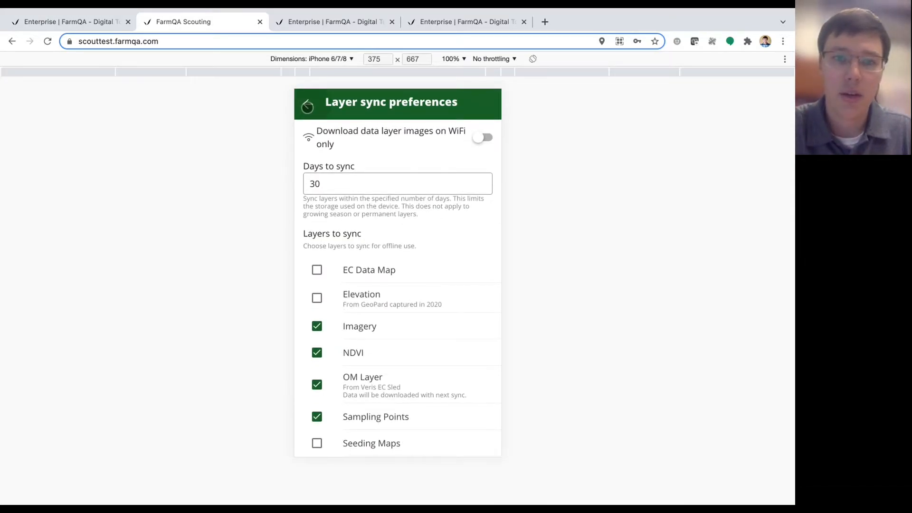
click(361, 168)
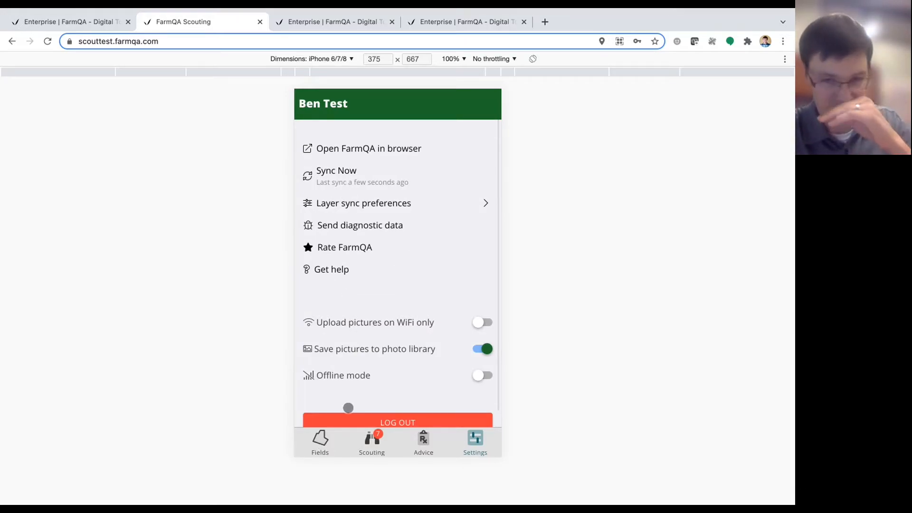
Open field F30 on the Layer Example map and show its VR Zone Maps data layer instead of Yield Maps
click(320, 439)
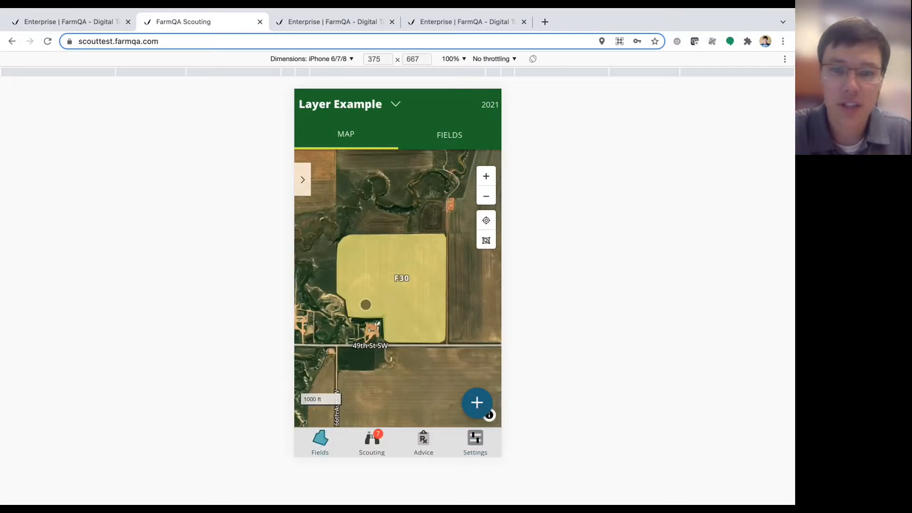
click(392, 270)
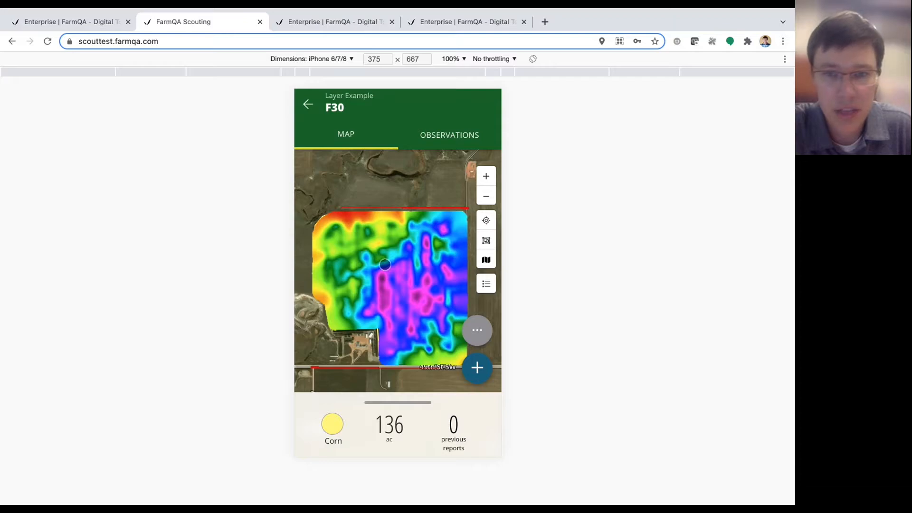
drag(385, 265, 380, 237)
click(400, 404)
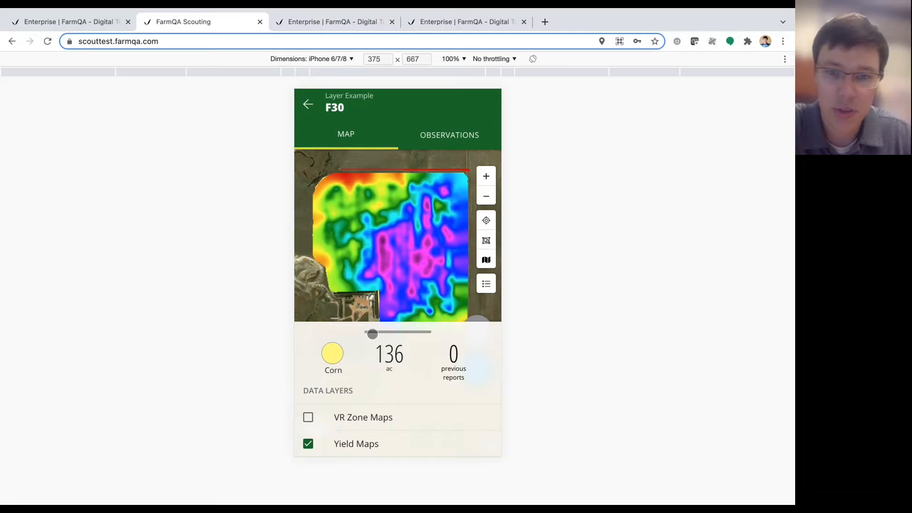
click(402, 333)
click(394, 403)
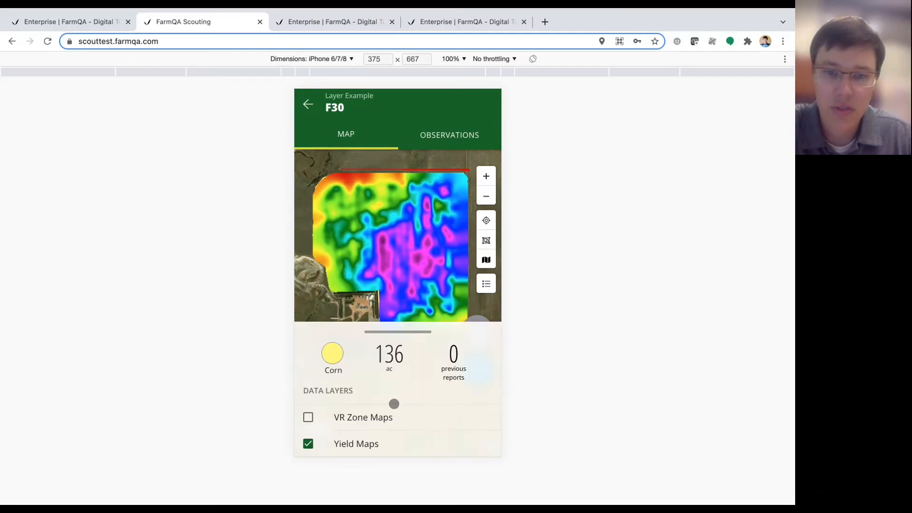
click(309, 417)
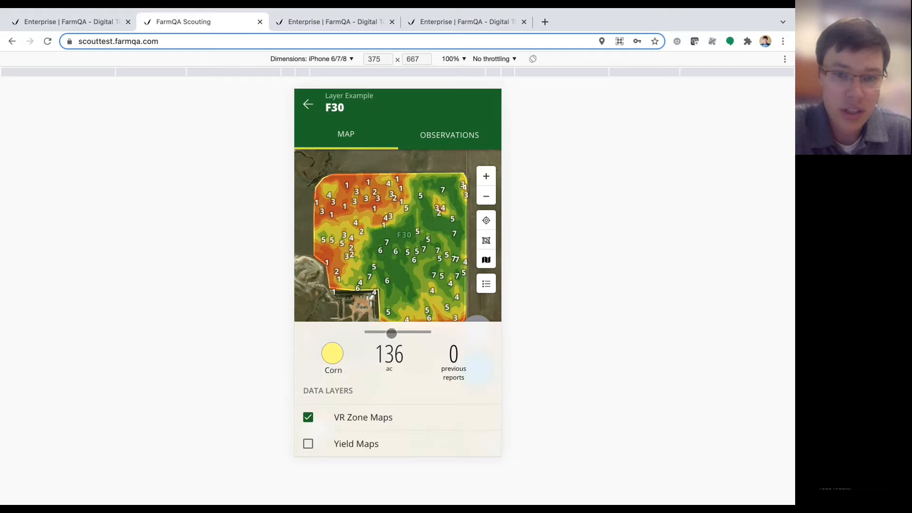
click(389, 331)
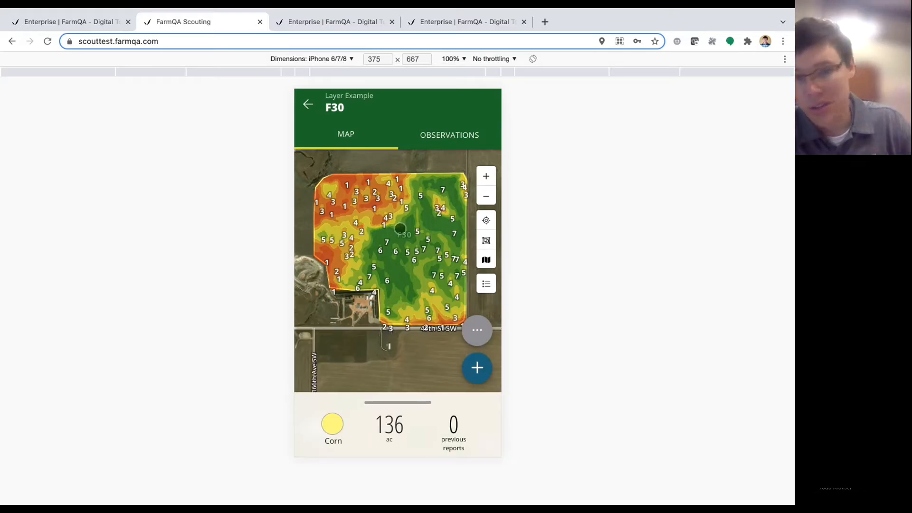
Examine the numbered VR zones across field F30, up close and over the whole field
drag(398, 241, 392, 256)
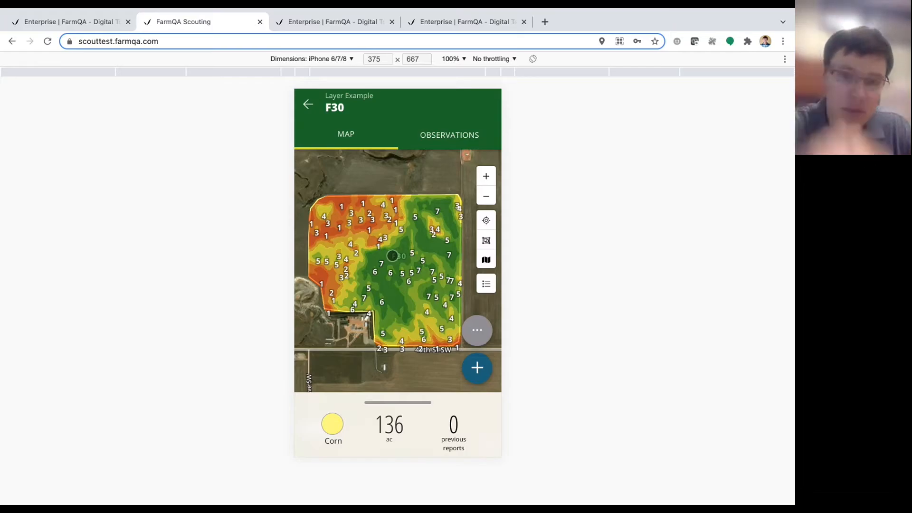
double_click(361, 311)
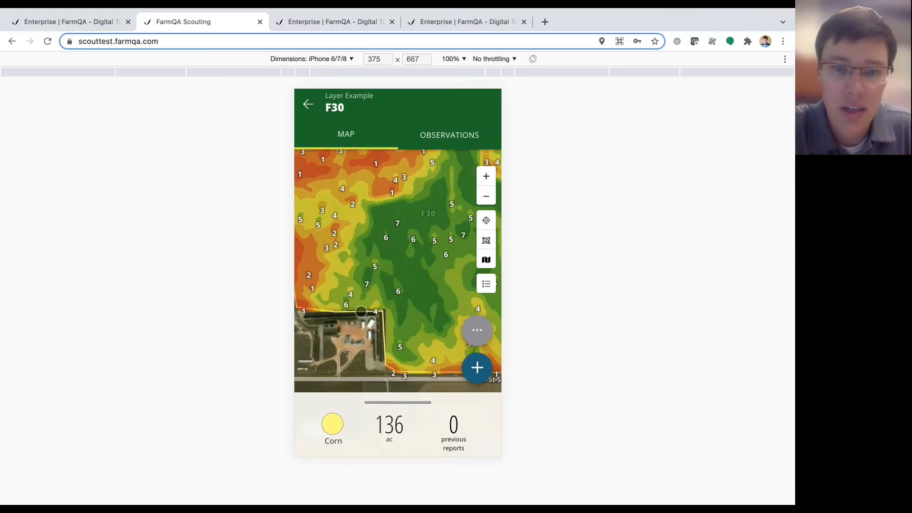
drag(366, 271, 394, 330)
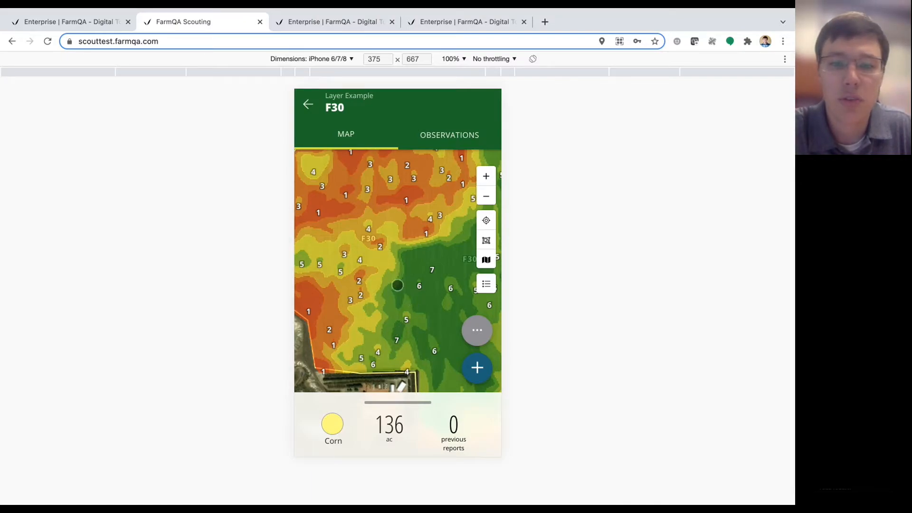
drag(392, 218, 389, 252)
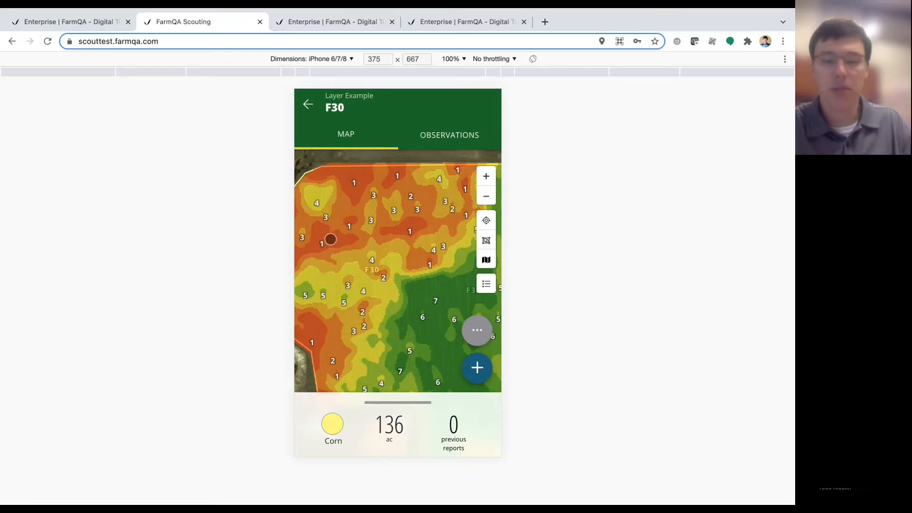
scroll(398, 284, down, 2)
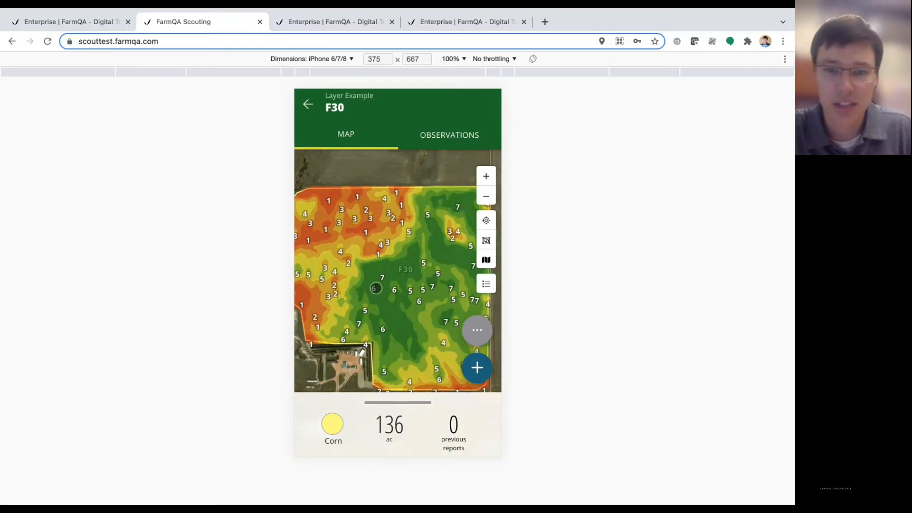
scroll(375, 288, down, 1)
scroll(382, 276, down, 1)
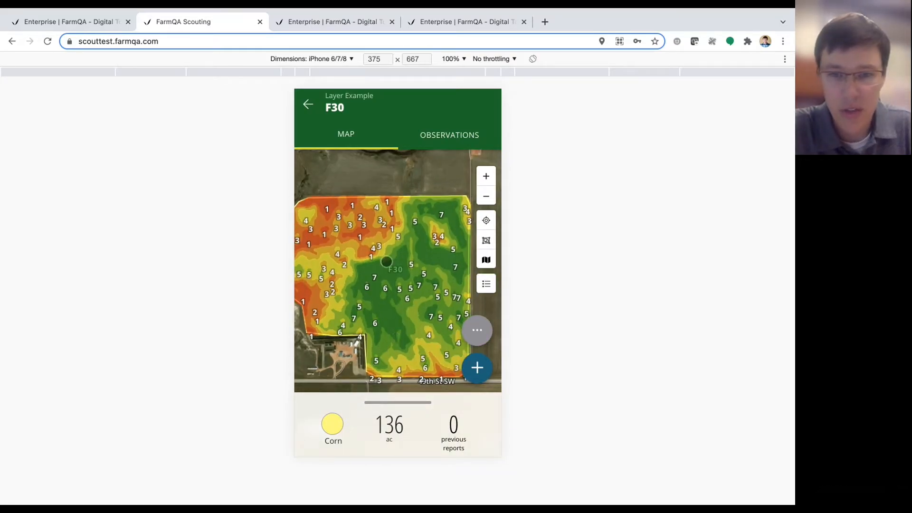
Add a Soil Sampling observation in the red zone 1 area in the northwest of field F30 and return to the map
scroll(375, 278, up, 3)
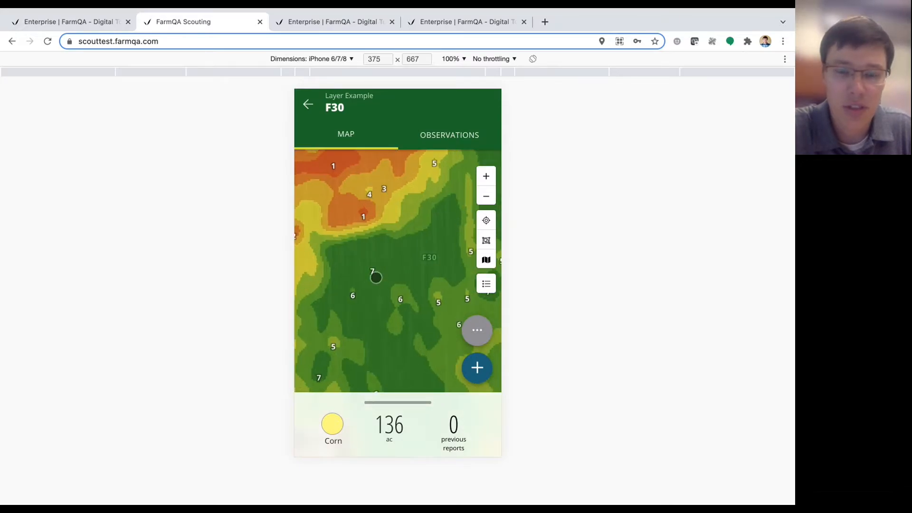
drag(370, 252, 391, 299)
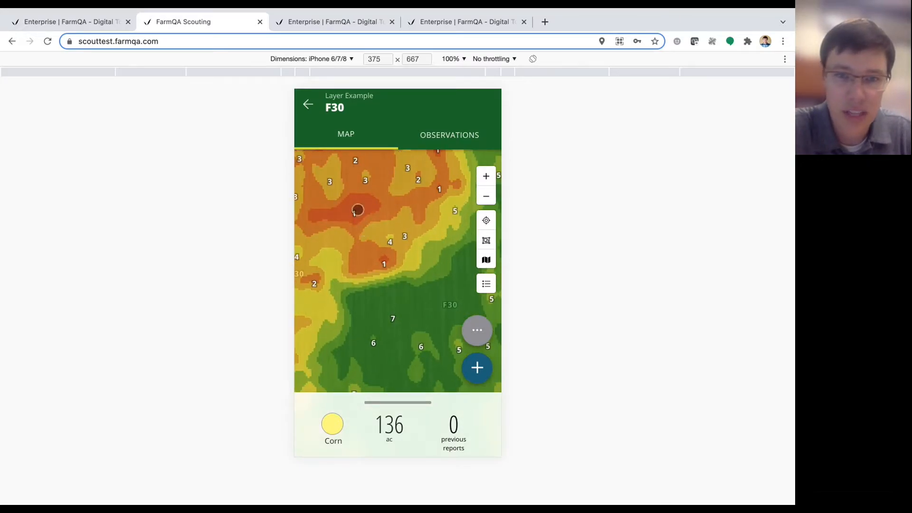
scroll(373, 253, up, 3)
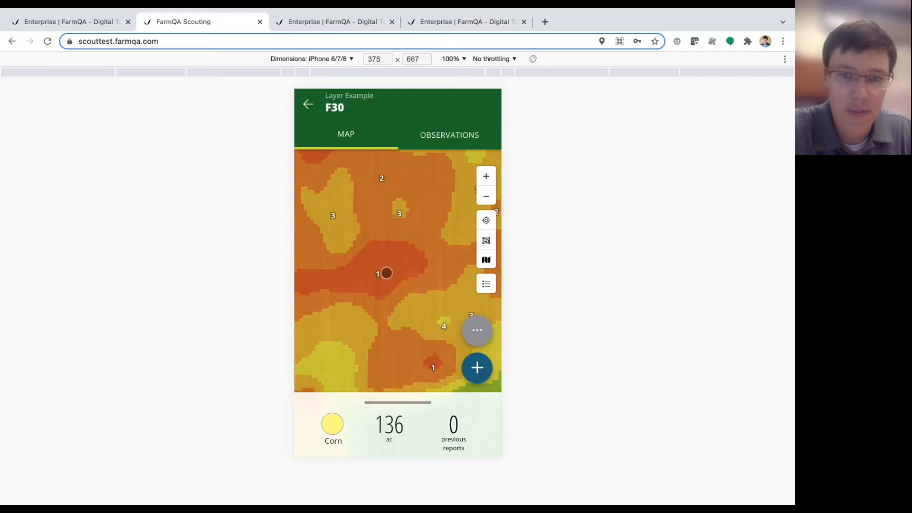
click(371, 262)
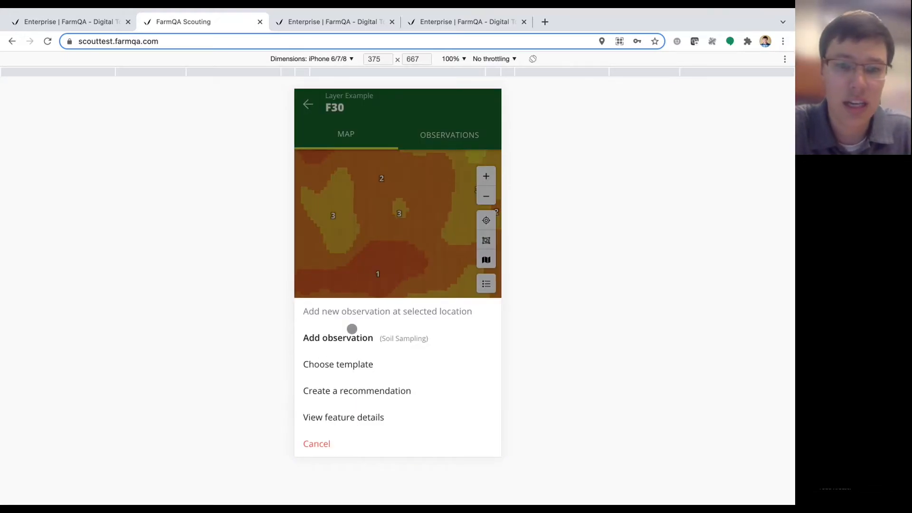
click(326, 339)
click(307, 106)
Examine the new observation's location within the VR zones of field F30 and show the layer's legend
scroll(389, 304, down, 5)
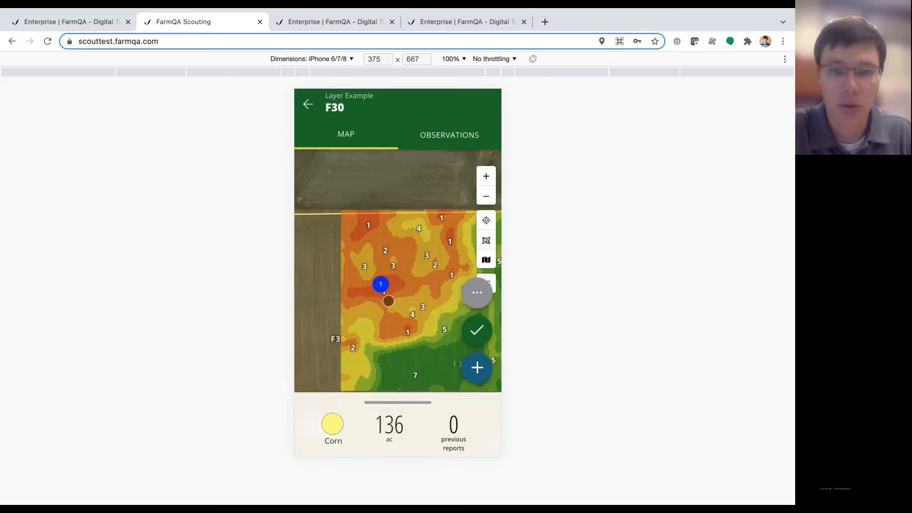
scroll(389, 313, up, 2)
drag(388, 319, 372, 289)
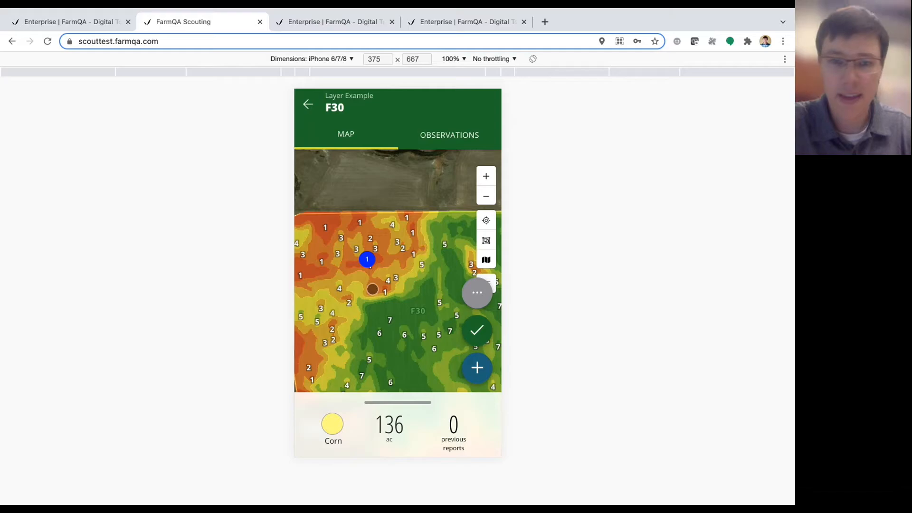
scroll(373, 304, down, 3)
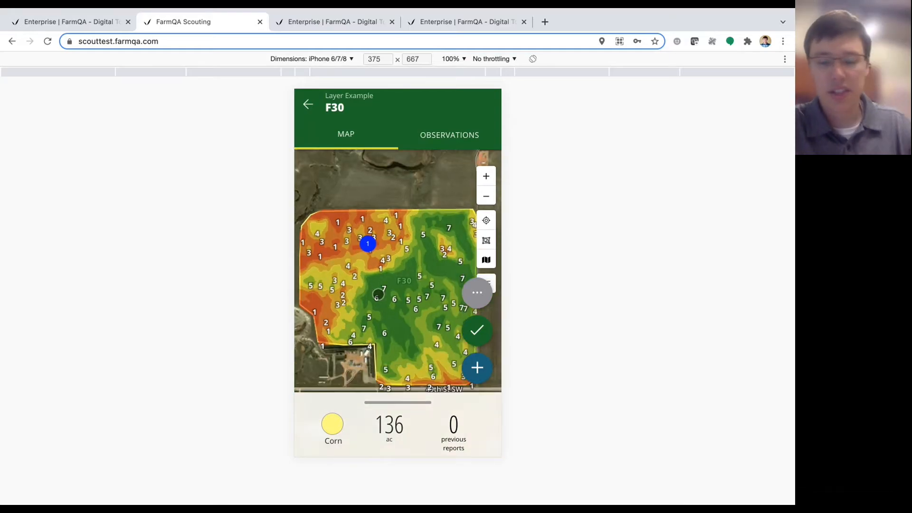
drag(378, 294, 377, 292)
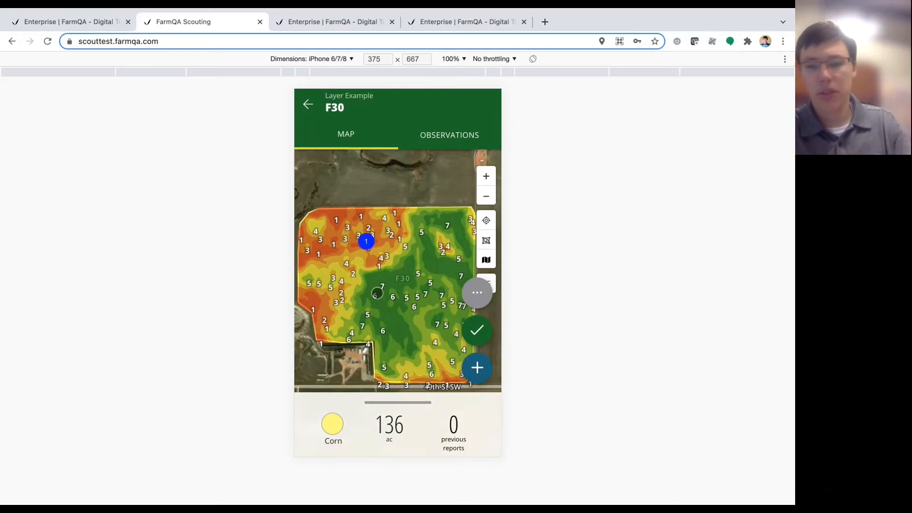
click(494, 279)
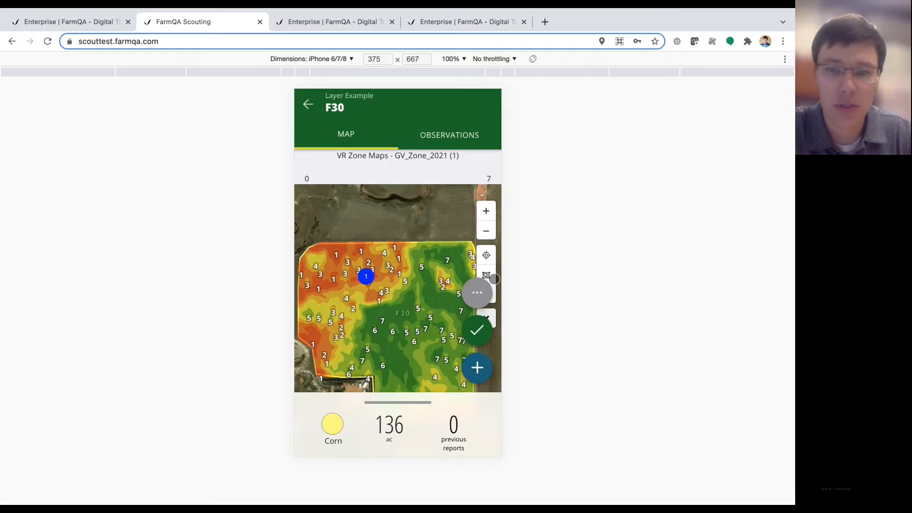
Show the Yield Maps data layer for field F30 and examine it together with its legend and the observation marker
click(410, 408)
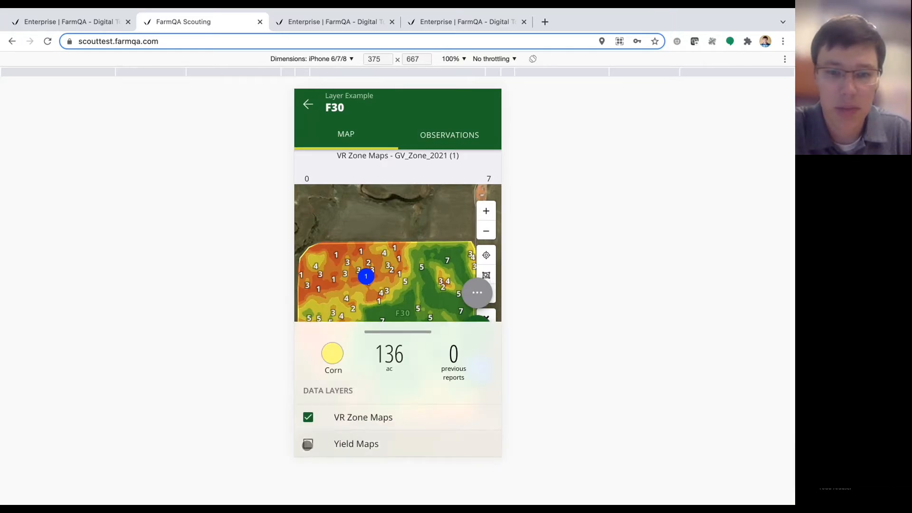
click(308, 444)
click(388, 333)
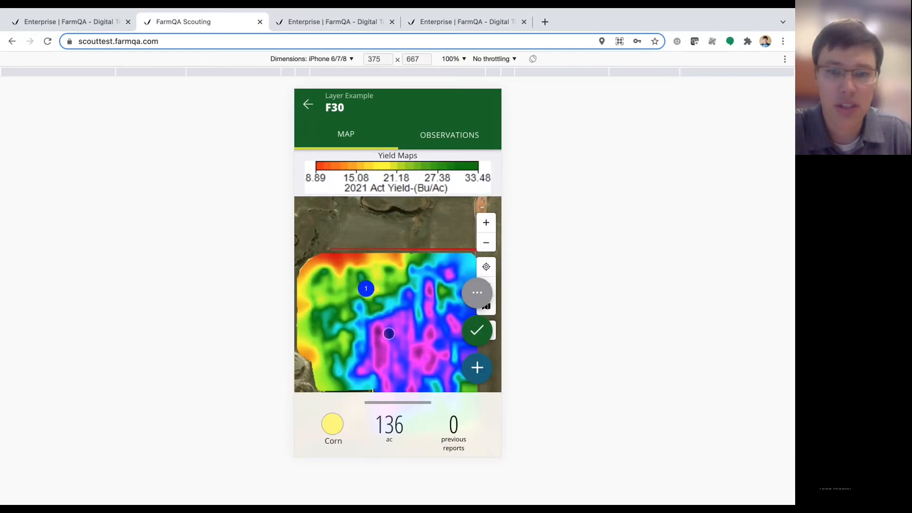
scroll(388, 334, down, 2)
drag(387, 334, 384, 289)
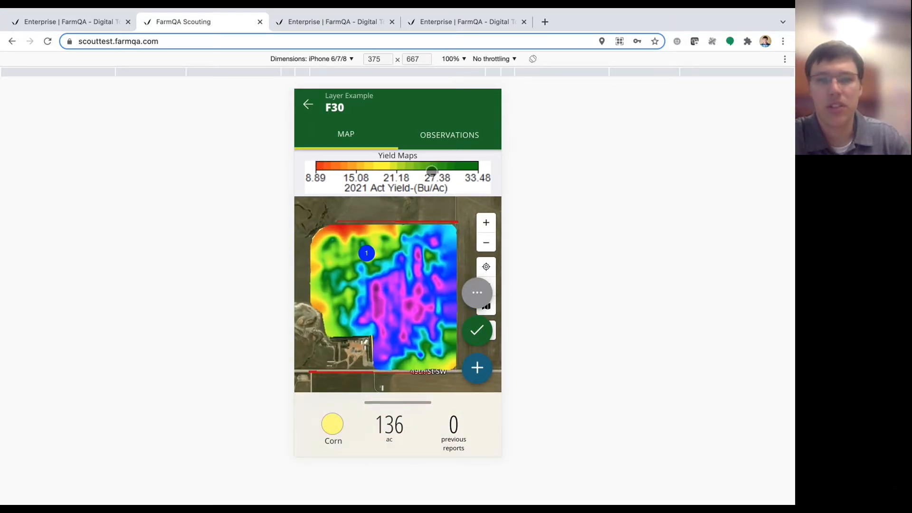
scroll(394, 229, up, 1)
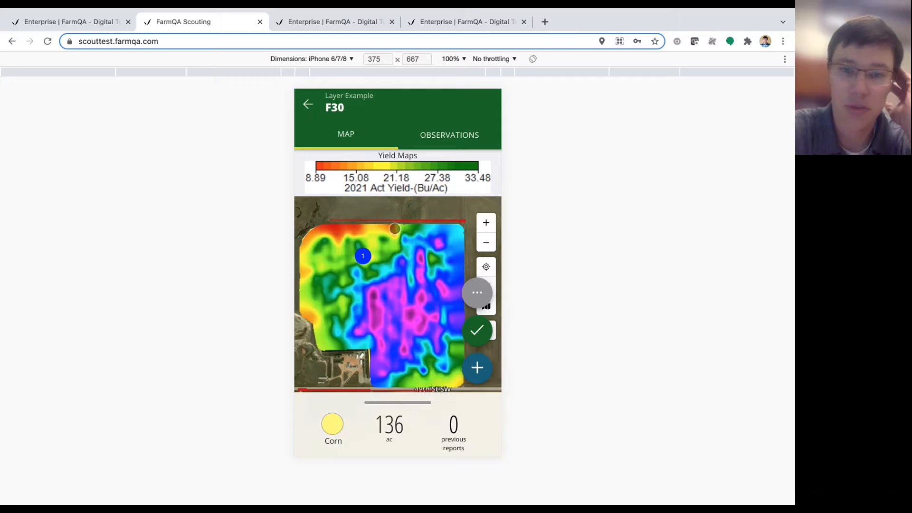
scroll(394, 229, down, 1)
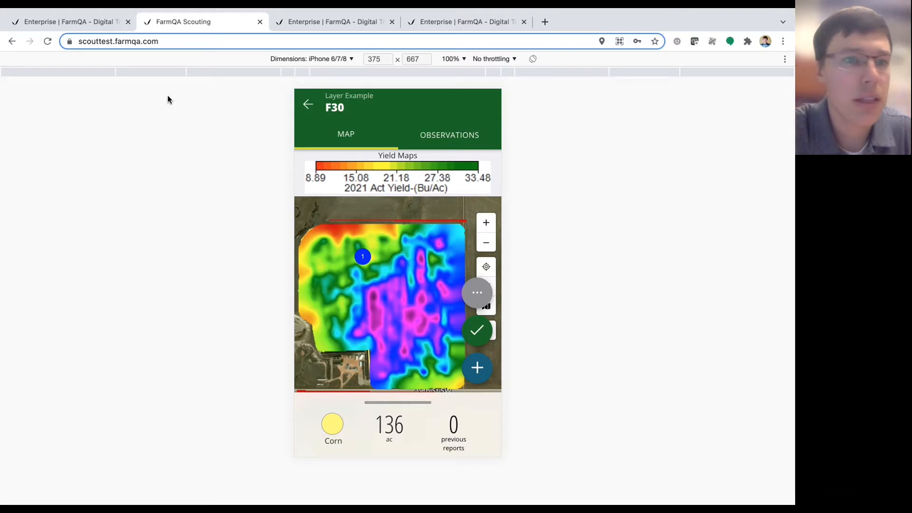
Switch to the FarmQA web app and start a new map layer named Annual rainfall in the map layer settings
click(84, 28)
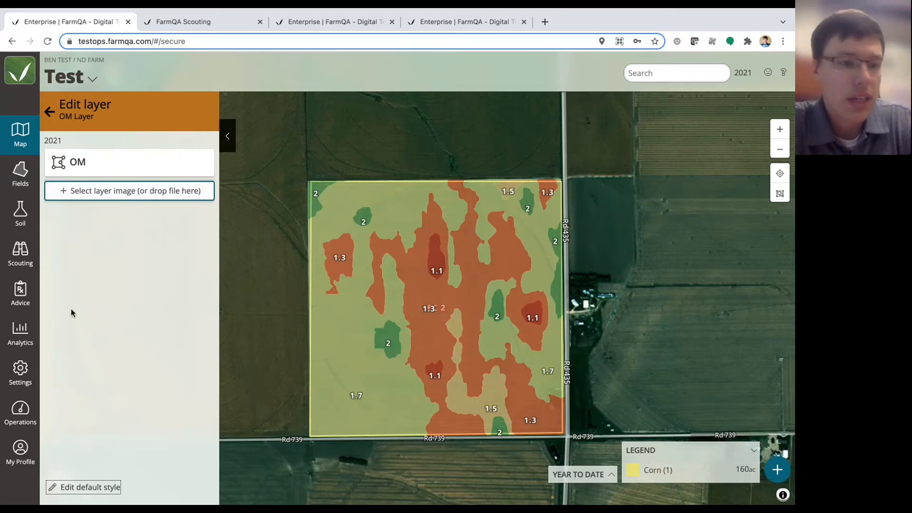
click(21, 372)
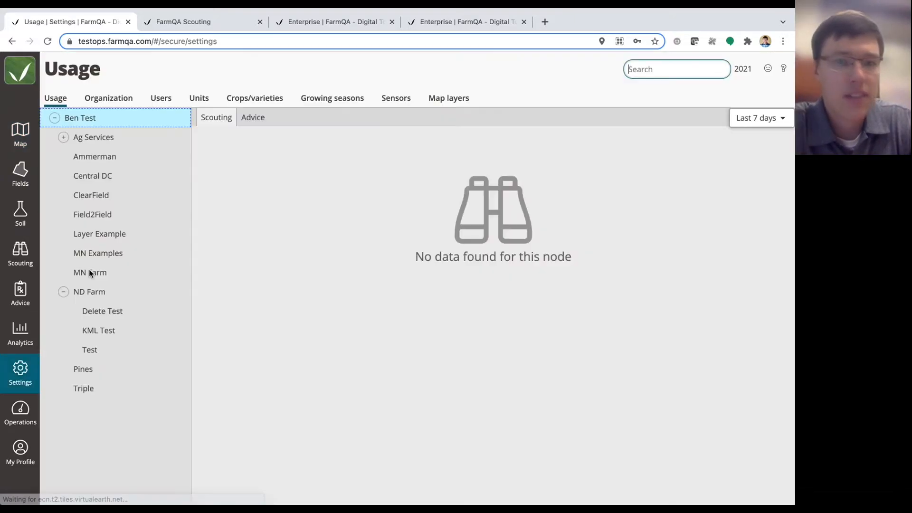
click(447, 101)
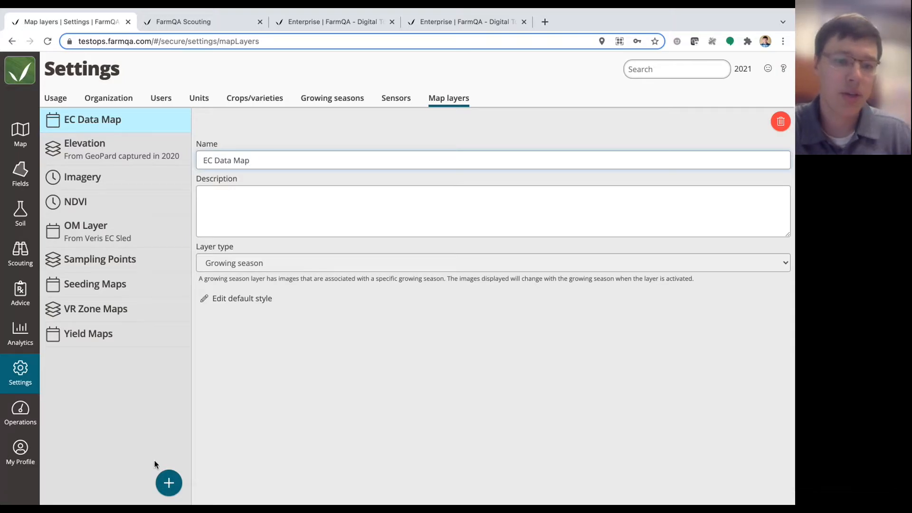
click(169, 484)
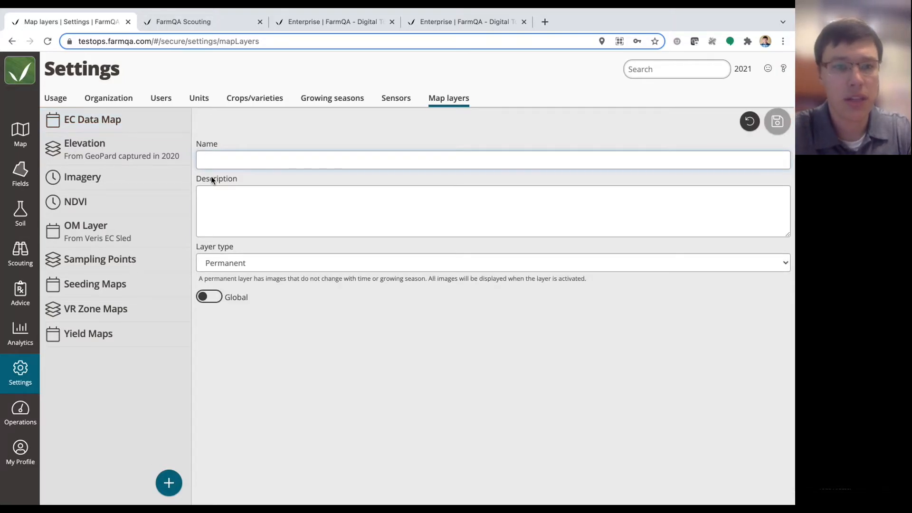
text(Annual rainfall)
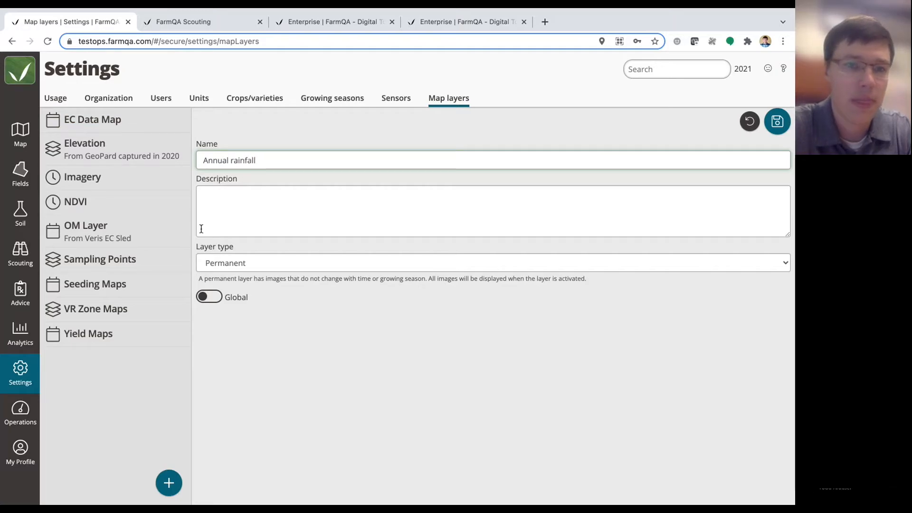
Leave the Annual rainfall layer's description empty, set its layer type to Growing season and make it global
click(244, 197)
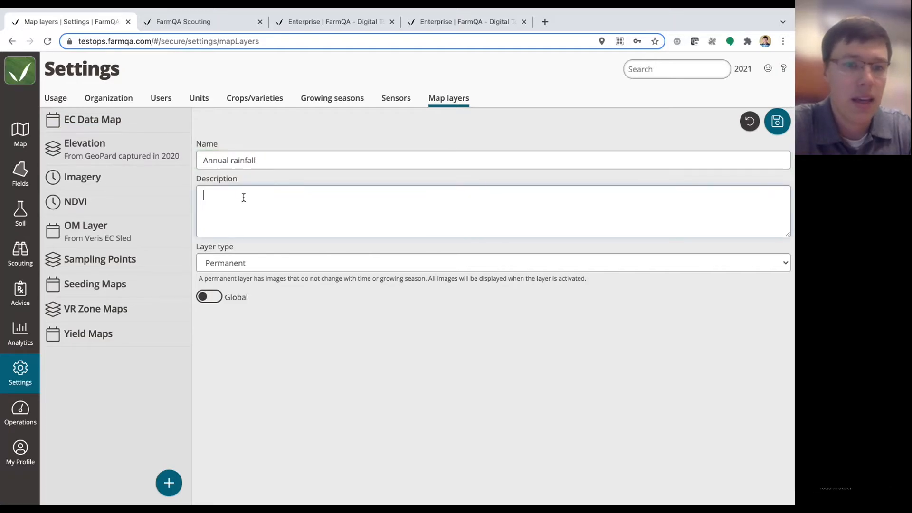
click(235, 262)
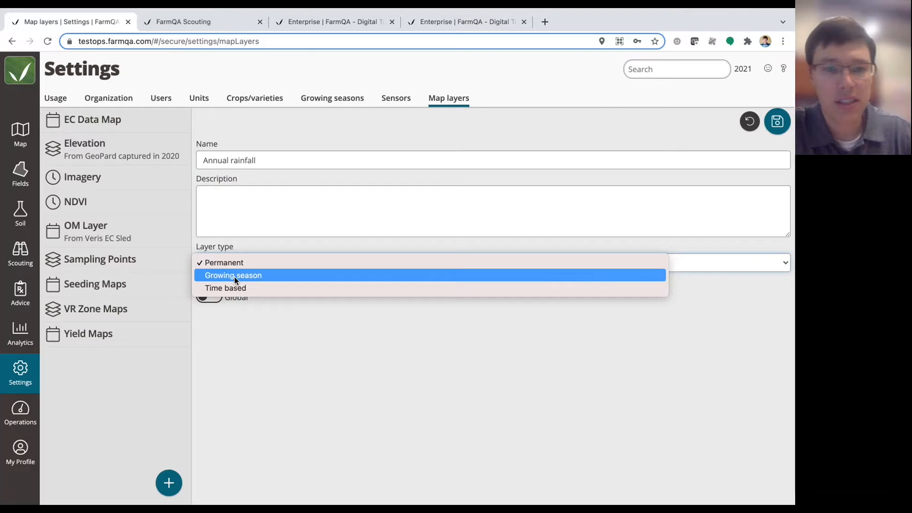
click(235, 276)
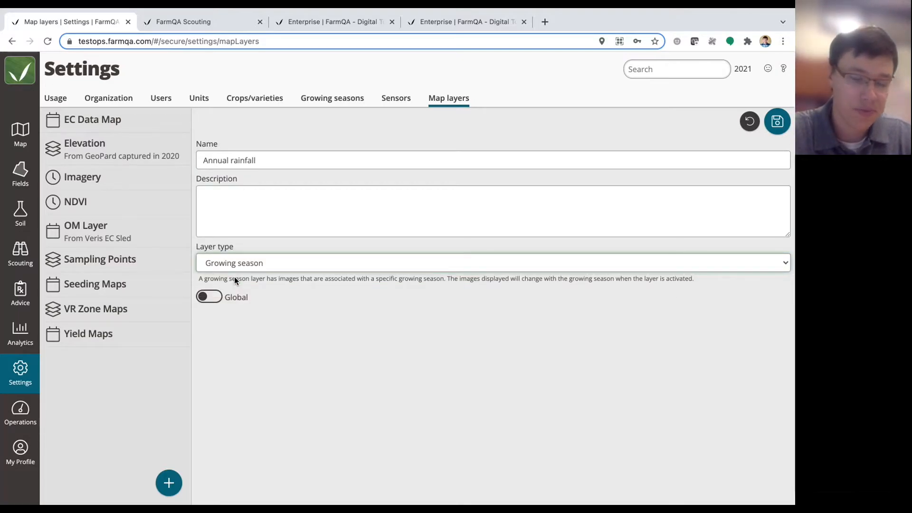
click(206, 297)
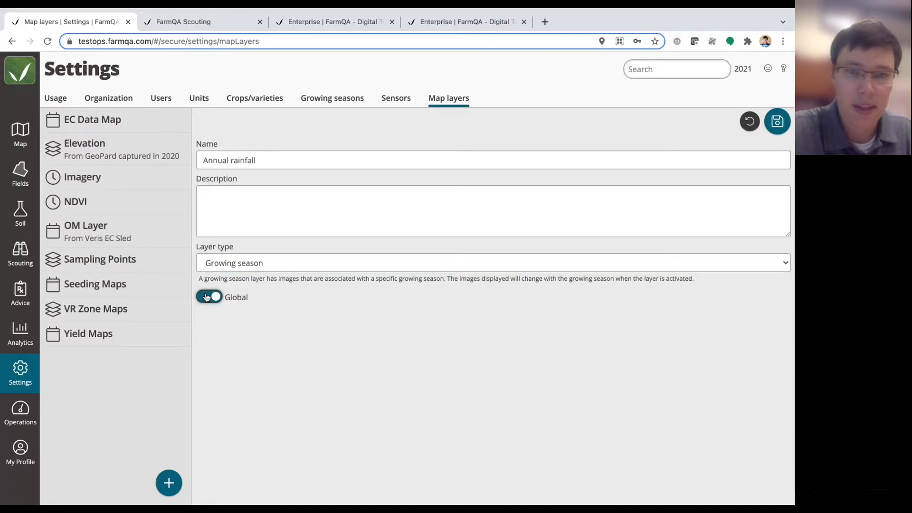
Save the Annual rainfall layer and open the farm map
click(777, 121)
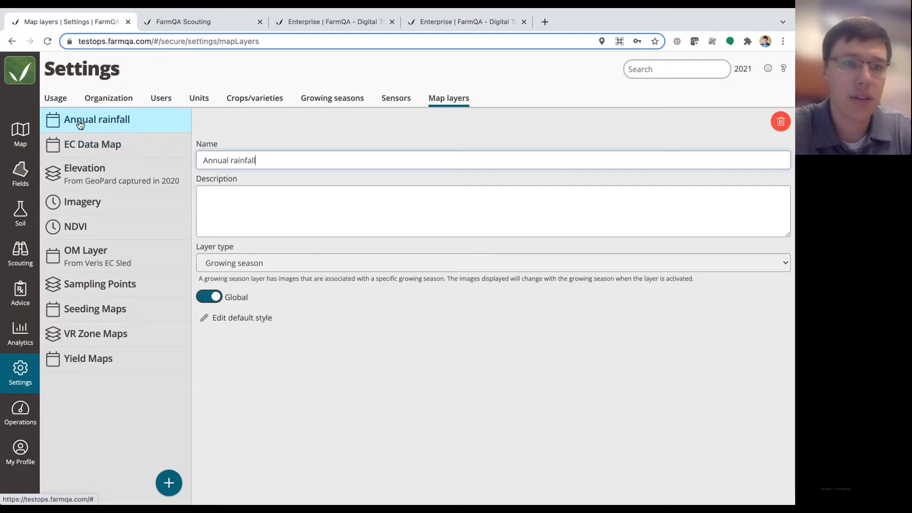
click(23, 139)
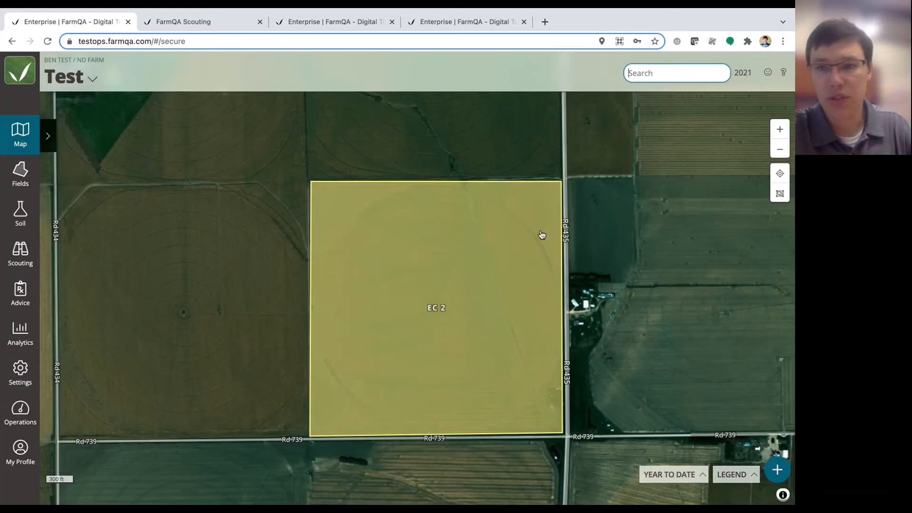
click(780, 194)
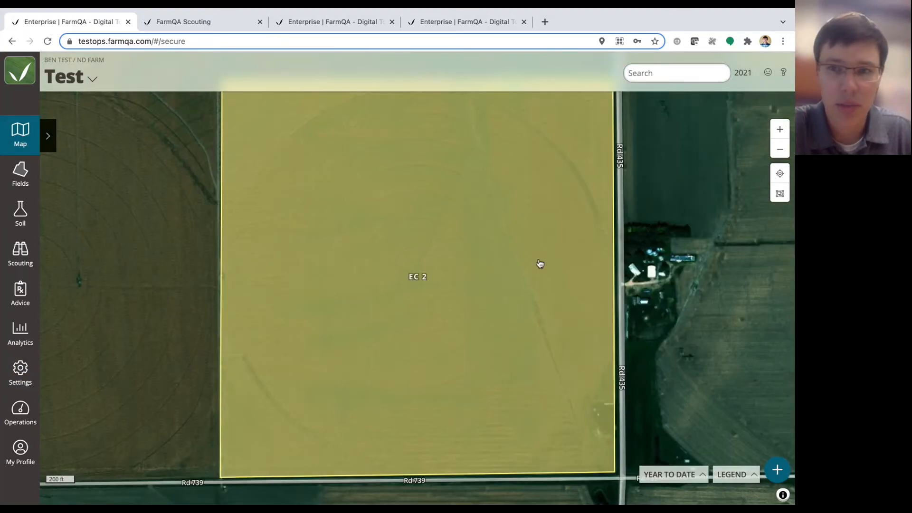
scroll(185, 236, down, 2)
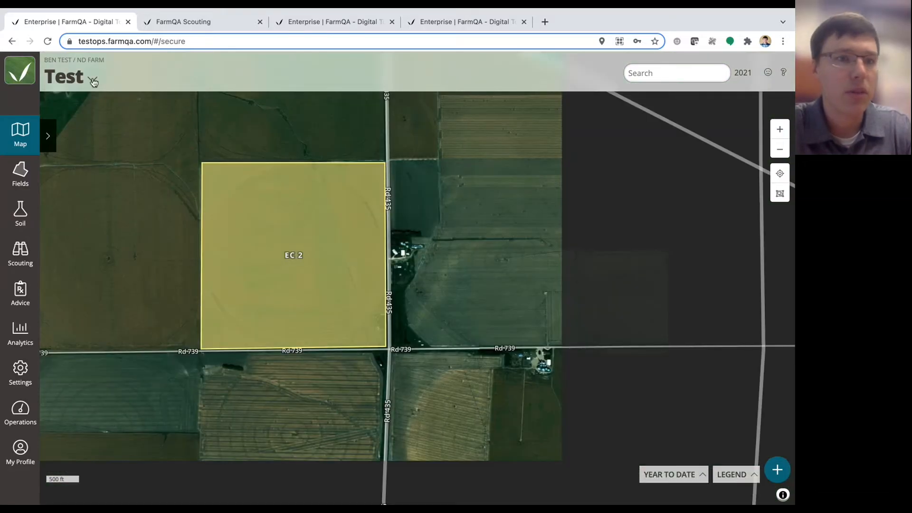
Switch the map to MN Farm and show the wider region around Fargo, North Dakota
click(92, 79)
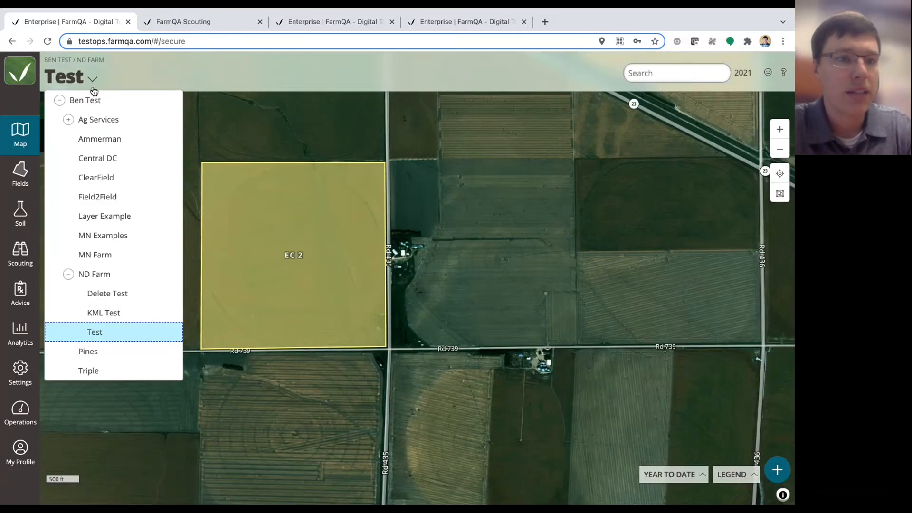
click(100, 256)
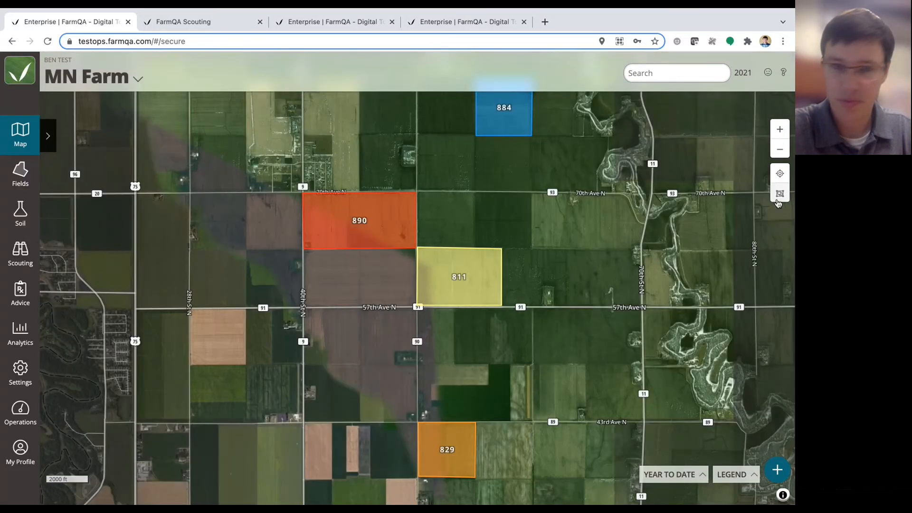
scroll(465, 279, down, 10)
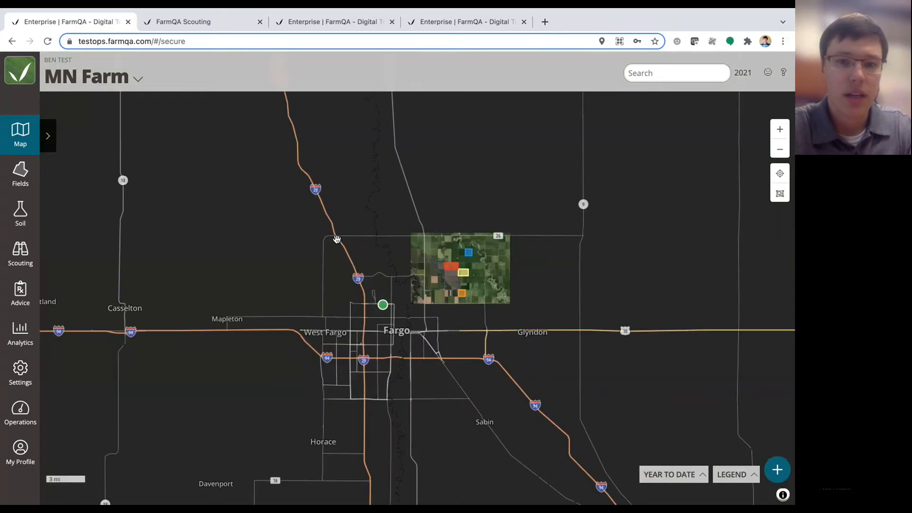
scroll(468, 245, down, 5)
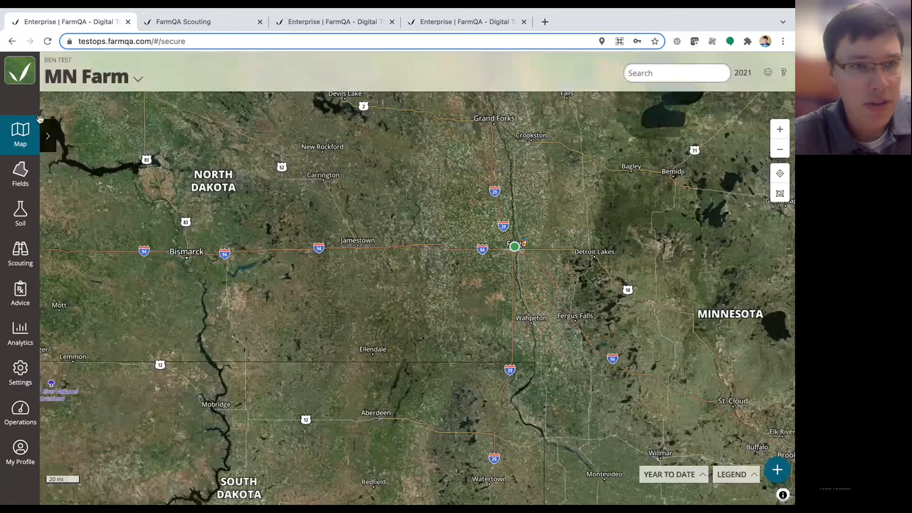
Set the map's base layer to Mapbox Satellite and turn on the Annual rainfall global layer
click(48, 136)
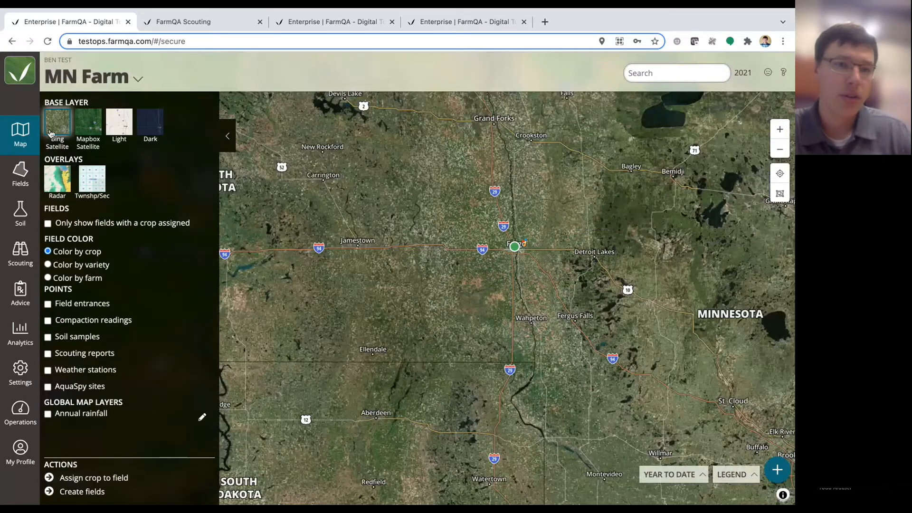
click(87, 130)
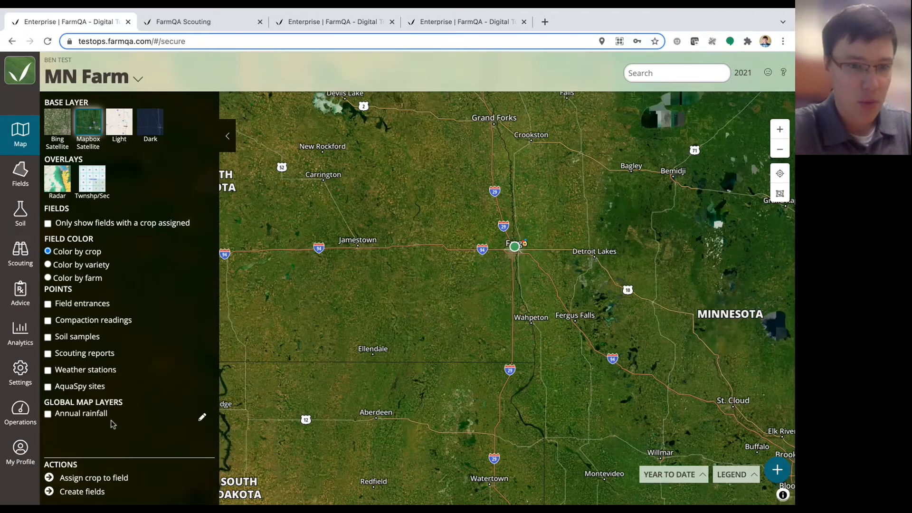
drag(106, 416, 48, 399)
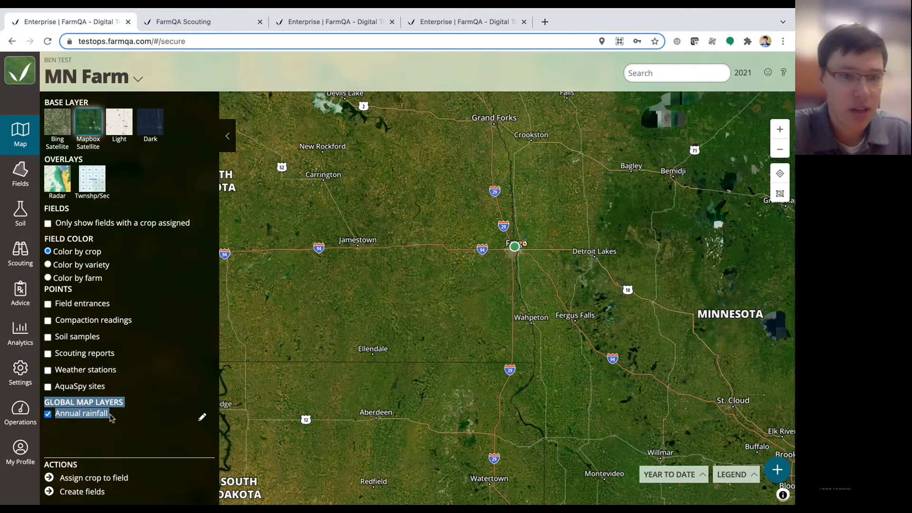
Open the Annual rainfall layer for editing, and collapse the Bravo folder in Finder's Layers folder to reach the yearly zip files
click(202, 417)
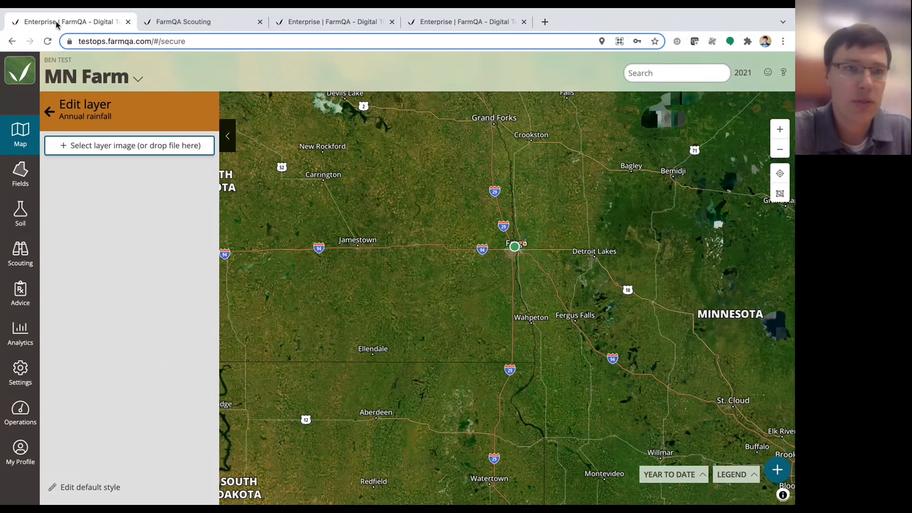
mouse_move(40, 3)
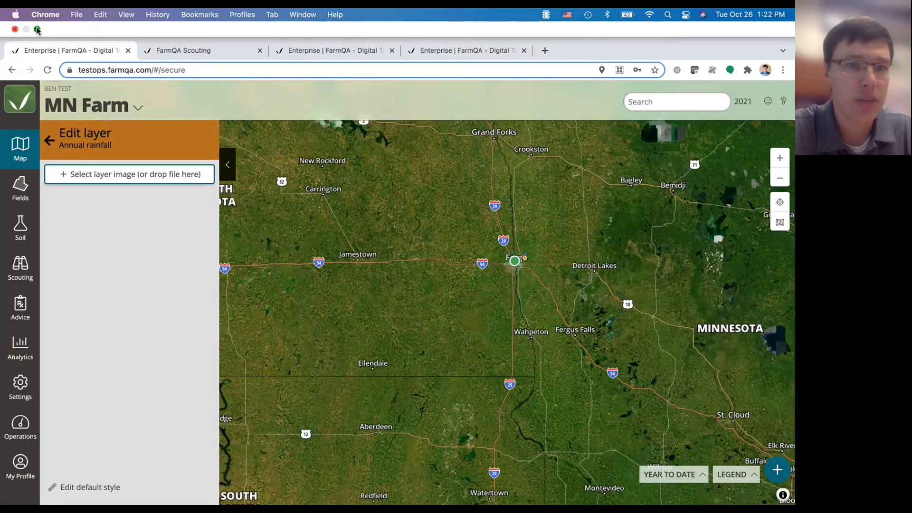
click(38, 29)
click(157, 483)
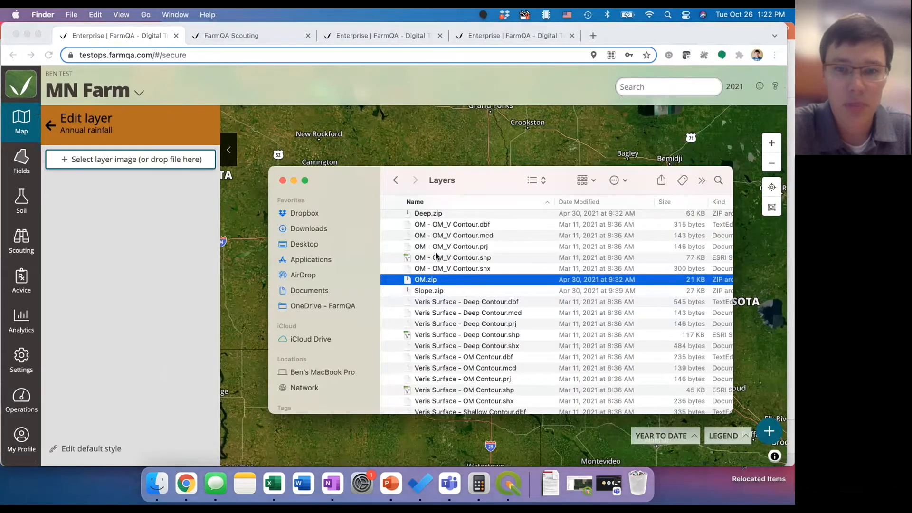
click(390, 285)
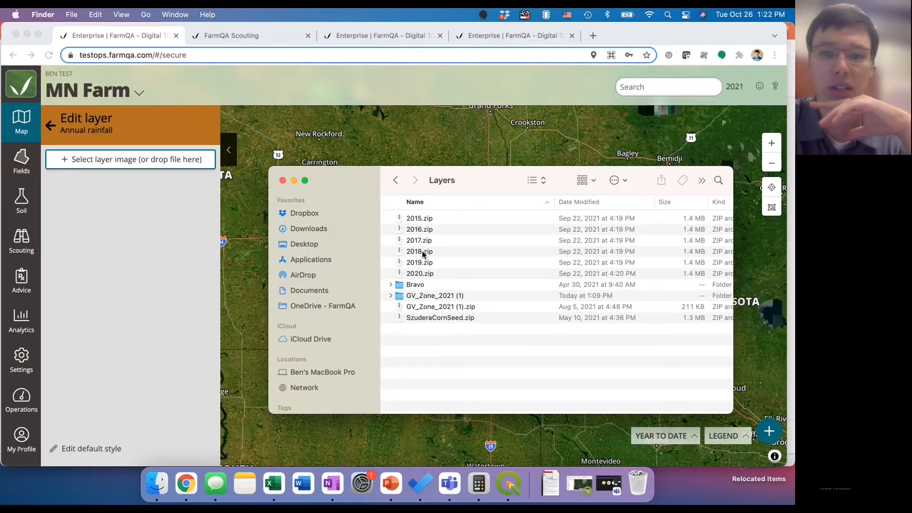
click(302, 148)
Set the growing season to 2020 and add 2020.zip from Finder as an image of the Annual rainfall layer
click(737, 88)
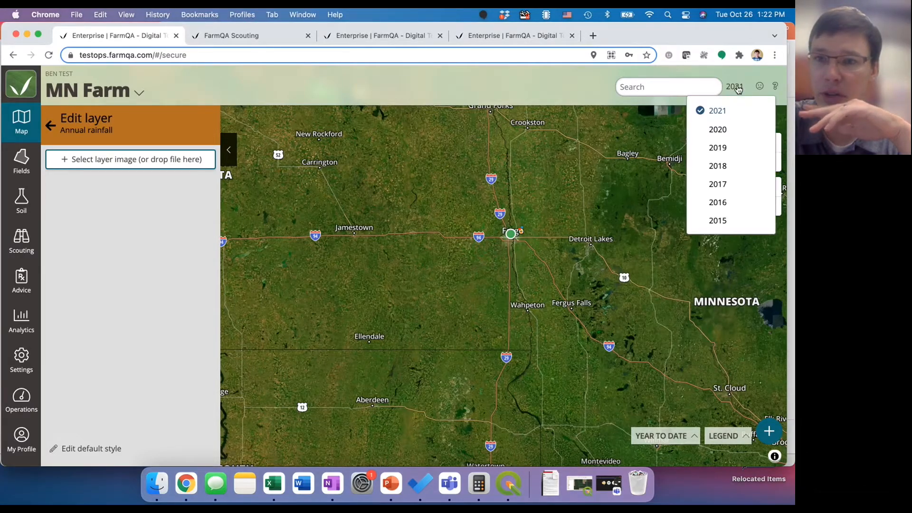
click(718, 131)
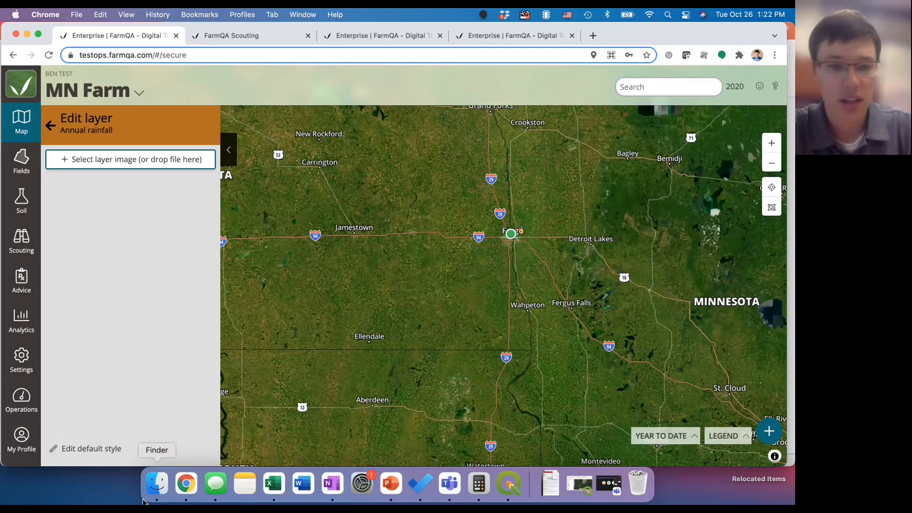
click(157, 489)
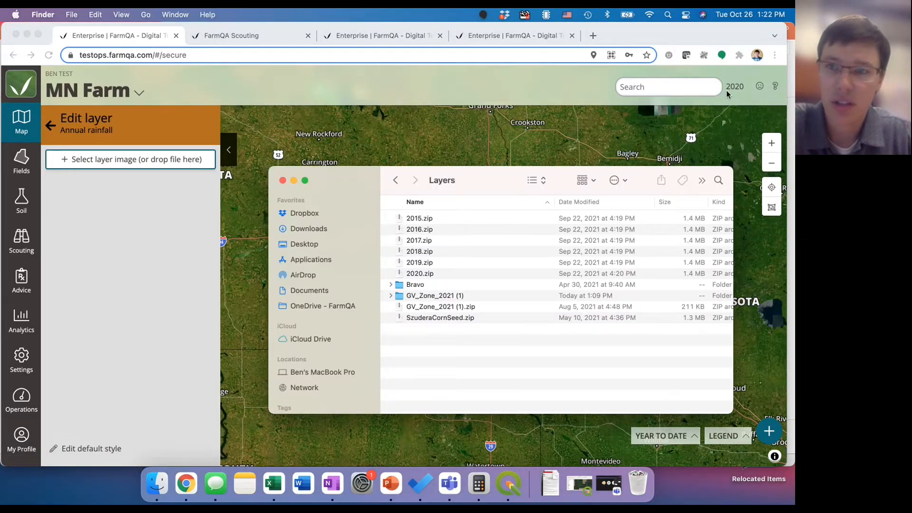
click(418, 274)
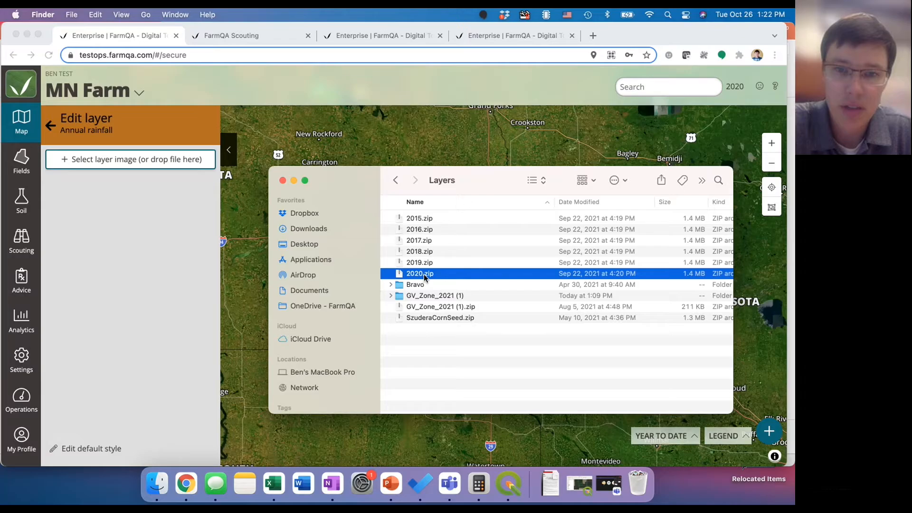
drag(424, 275, 123, 162)
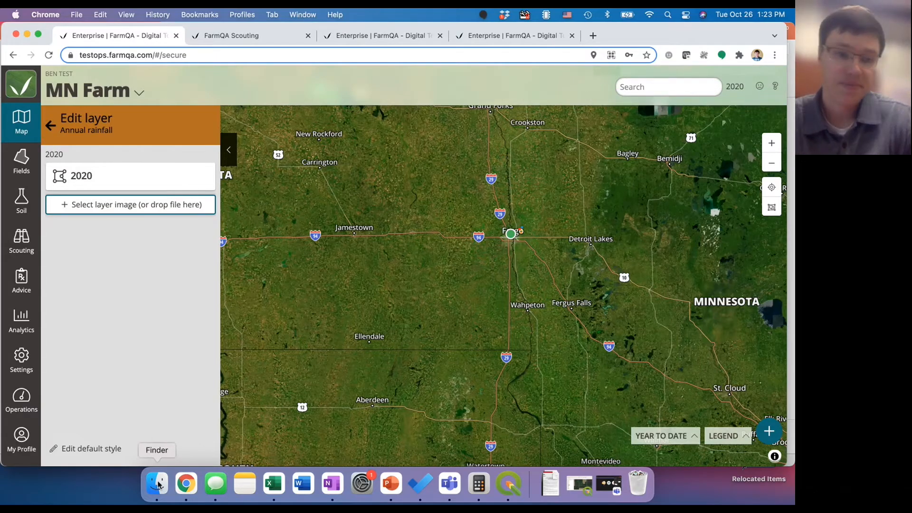
Set the growing season to 2019 and add 2019.zip from Finder as another image of the Annual rainfall layer
click(734, 87)
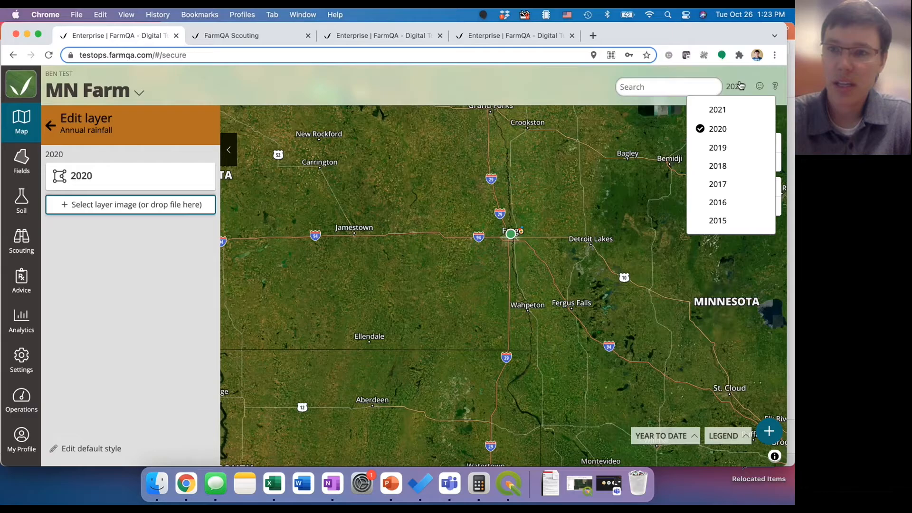
click(718, 147)
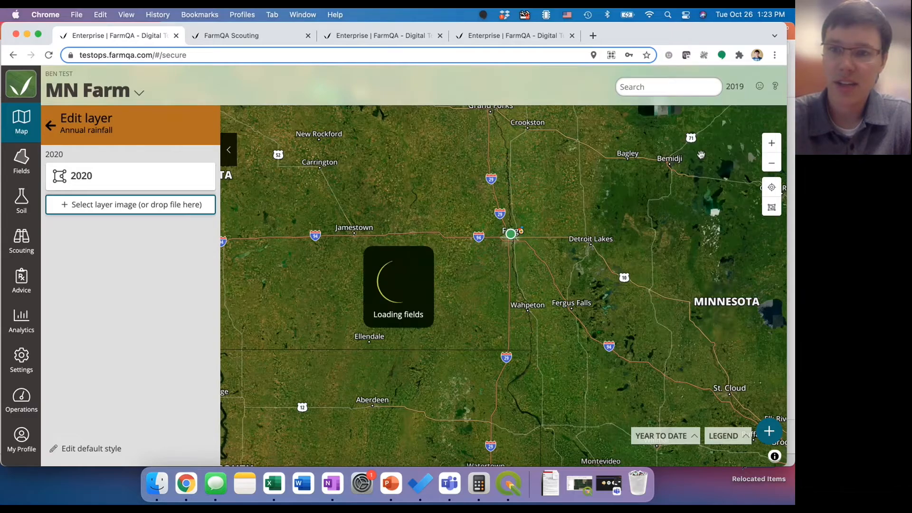
click(156, 482)
drag(422, 263, 162, 207)
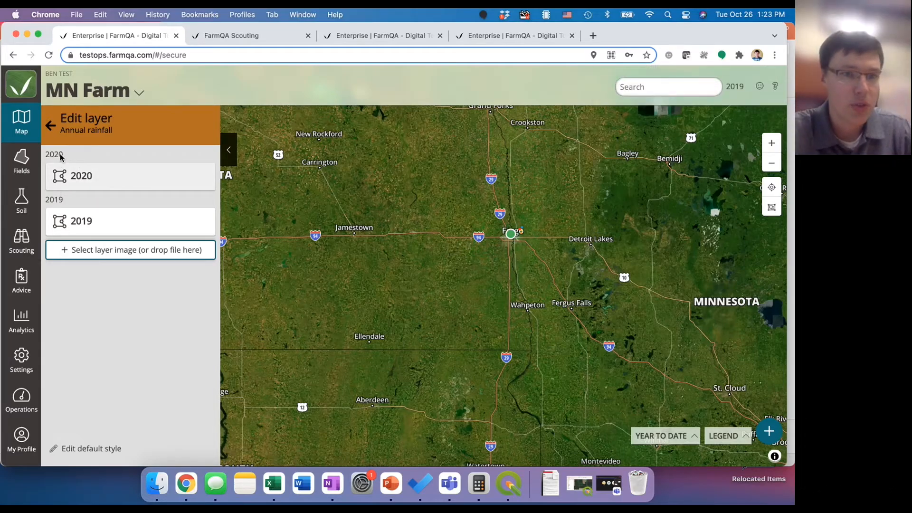
mouse_move(95, 168)
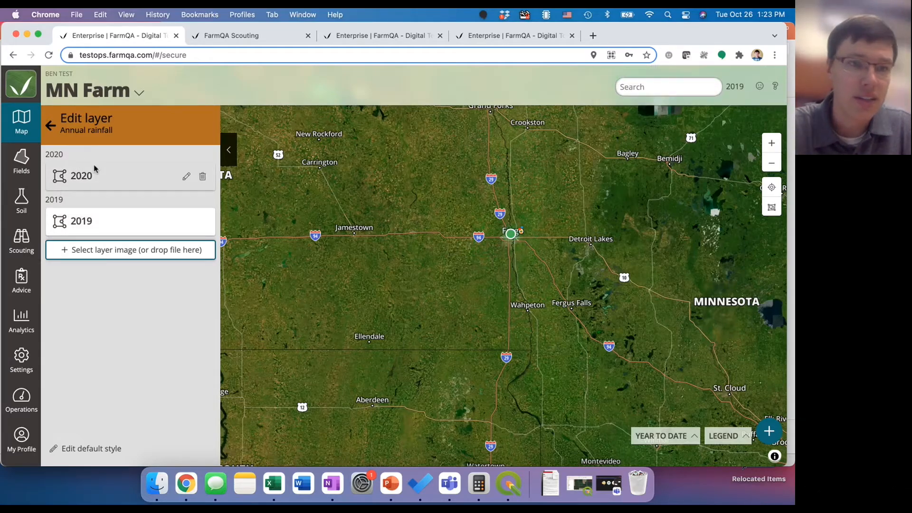
Close the layer editing and examine the Annual rainfall layer's coverage across North Dakota in the full-screen browser
click(52, 126)
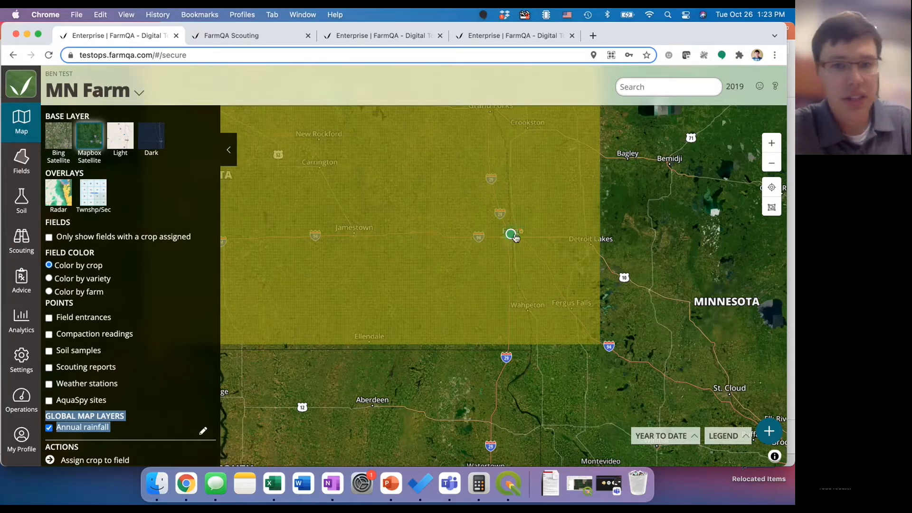
drag(515, 237, 592, 283)
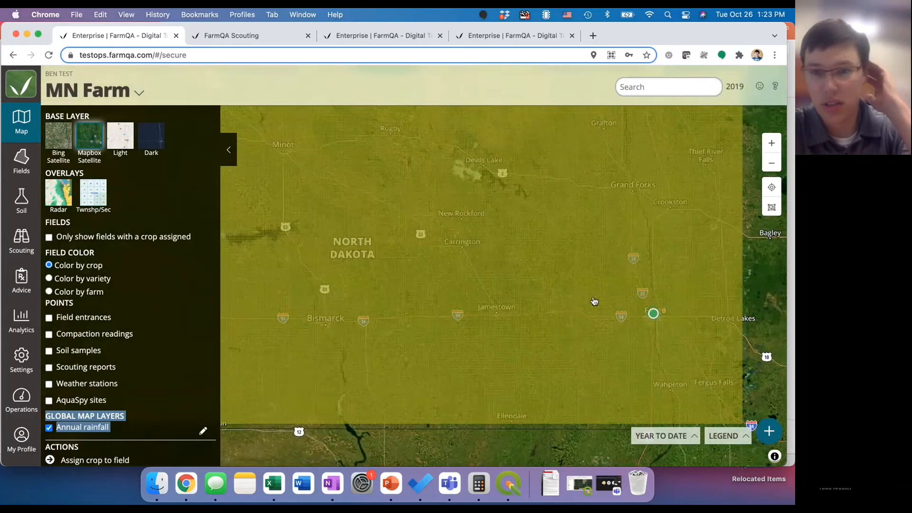
click(39, 34)
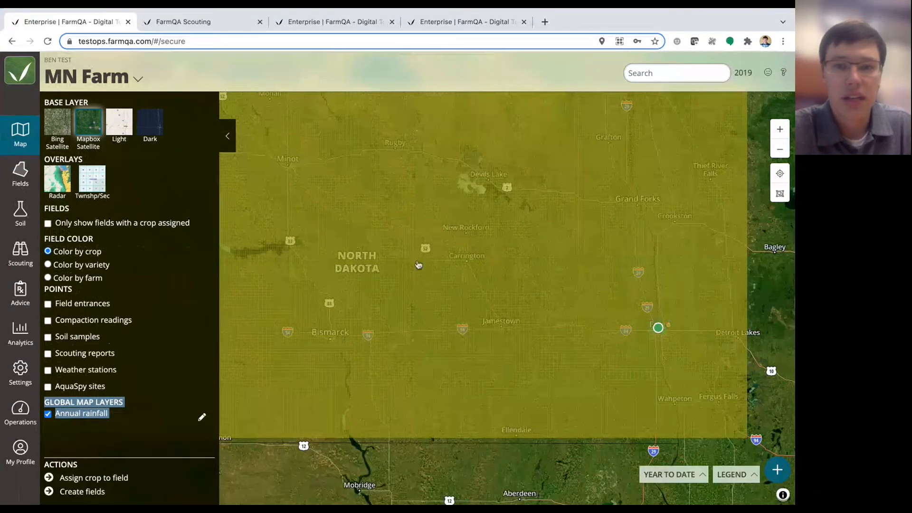
scroll(418, 264, down, 2)
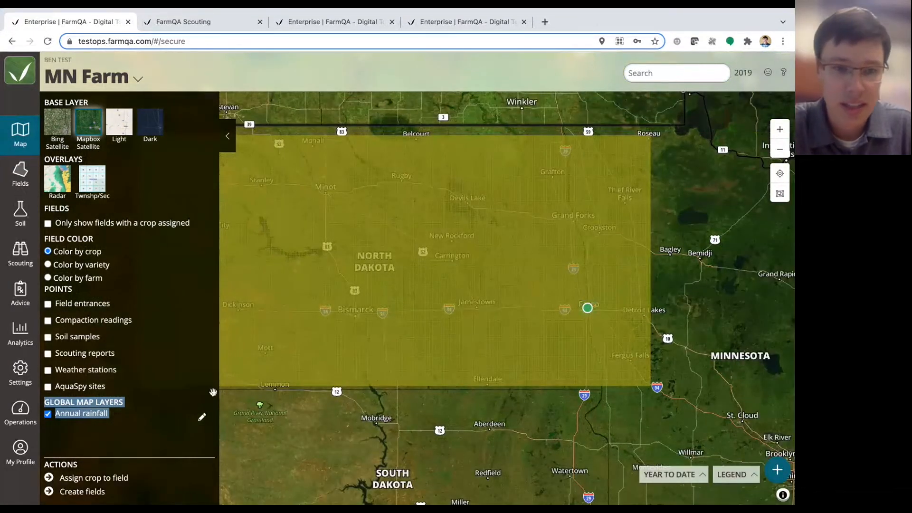
Edit the Annual rainfall layer's 2020 image and set its style to Custom on the VALUE attribute with Red Yellow Green colors
click(202, 416)
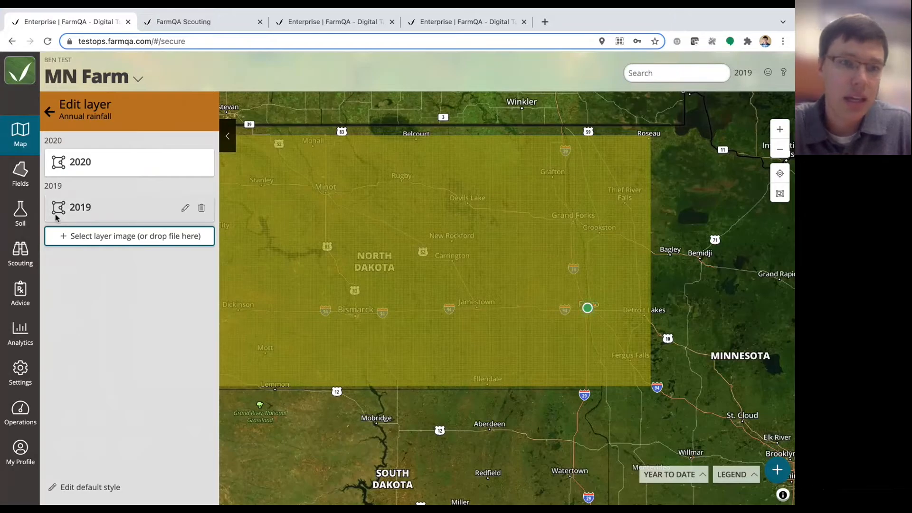
click(186, 163)
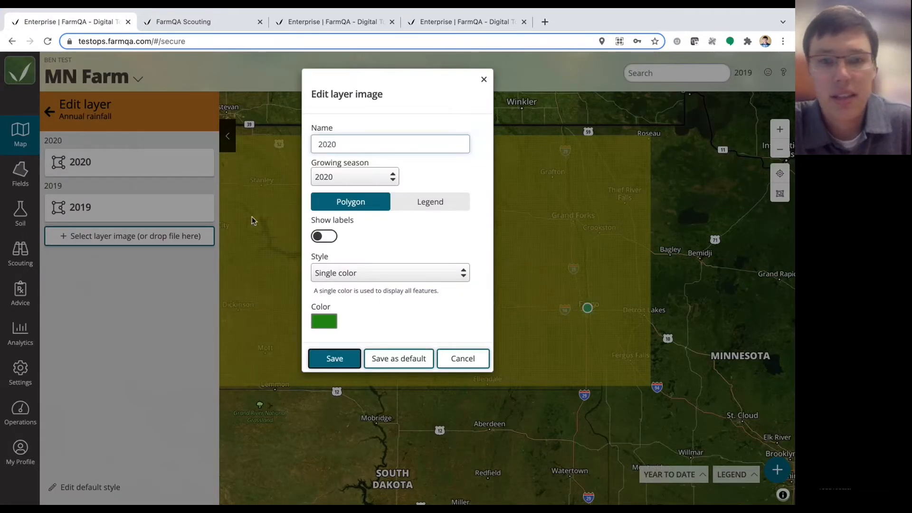
double_click(327, 260)
click(349, 272)
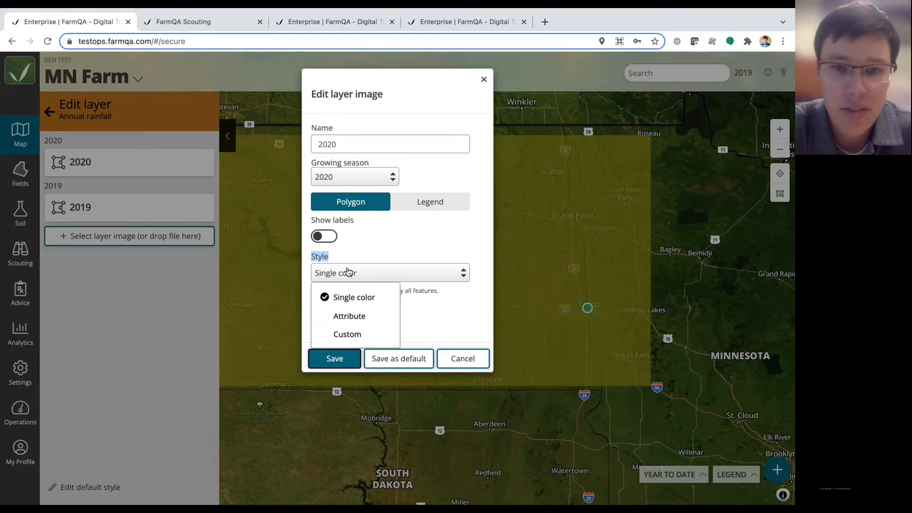
click(348, 335)
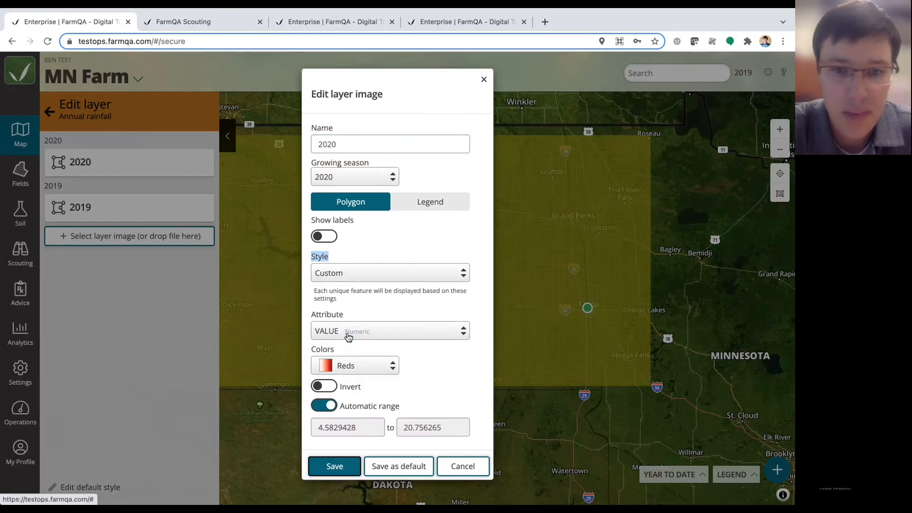
click(364, 365)
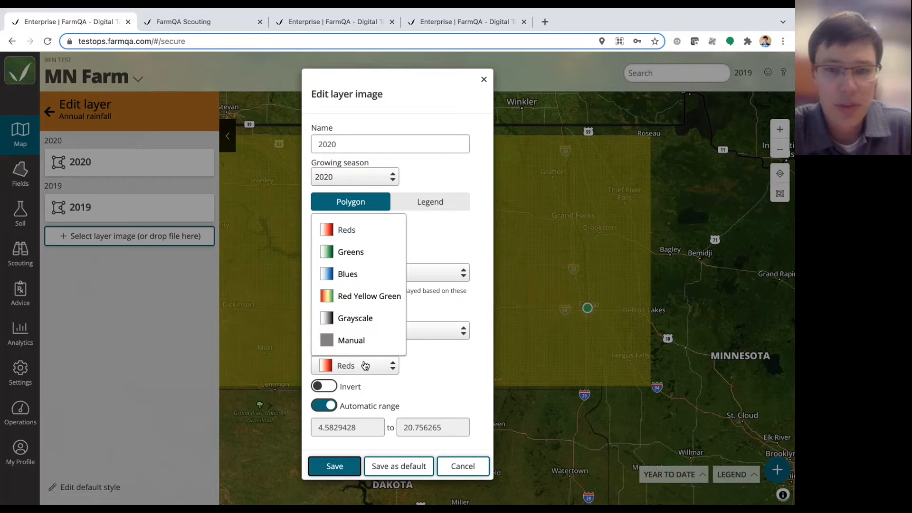
click(373, 298)
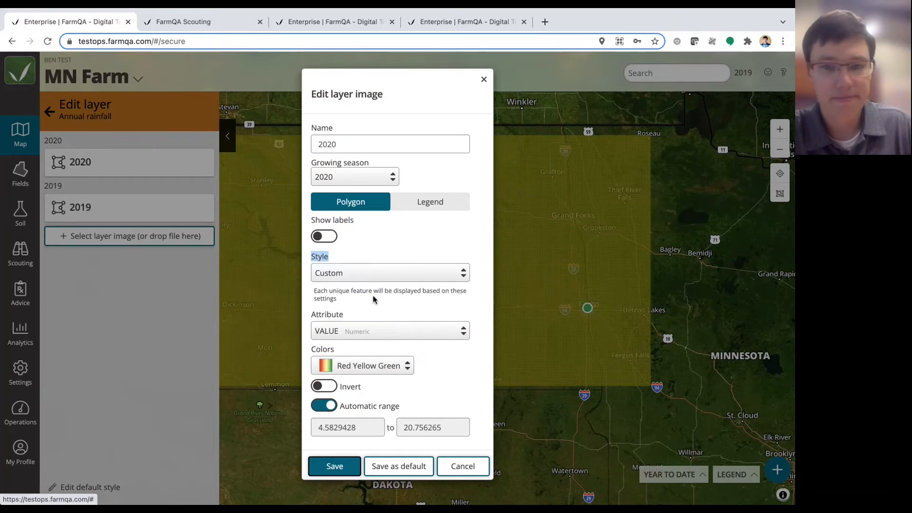
click(446, 335)
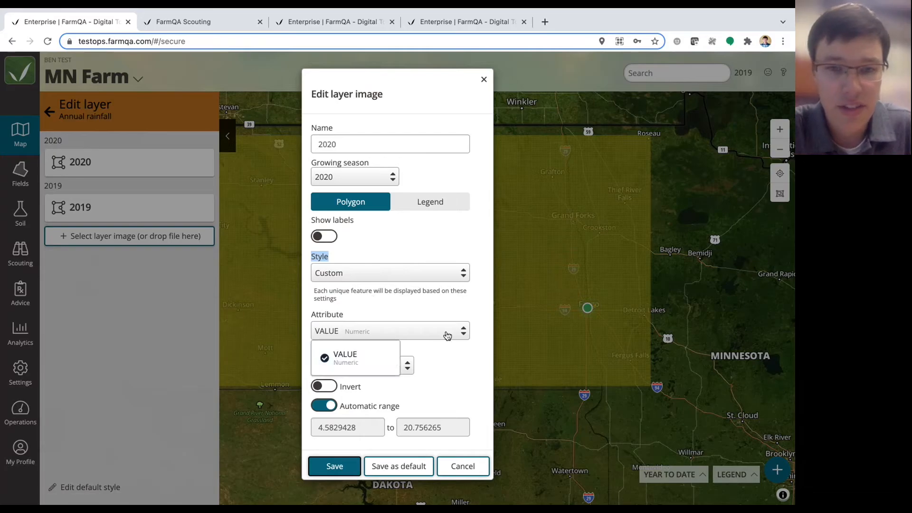
click(350, 362)
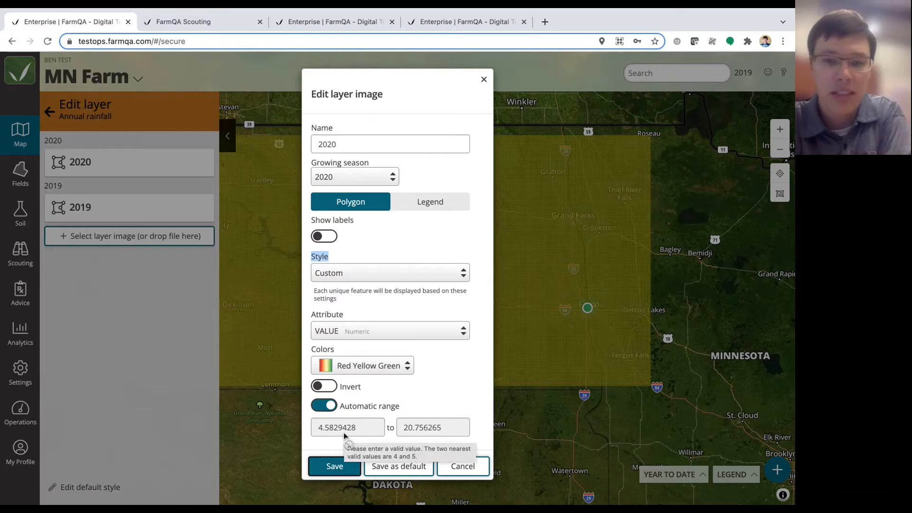
Turn off the automatic range for the 2020 image, set the range from 5 to 30, and save the image style
click(332, 409)
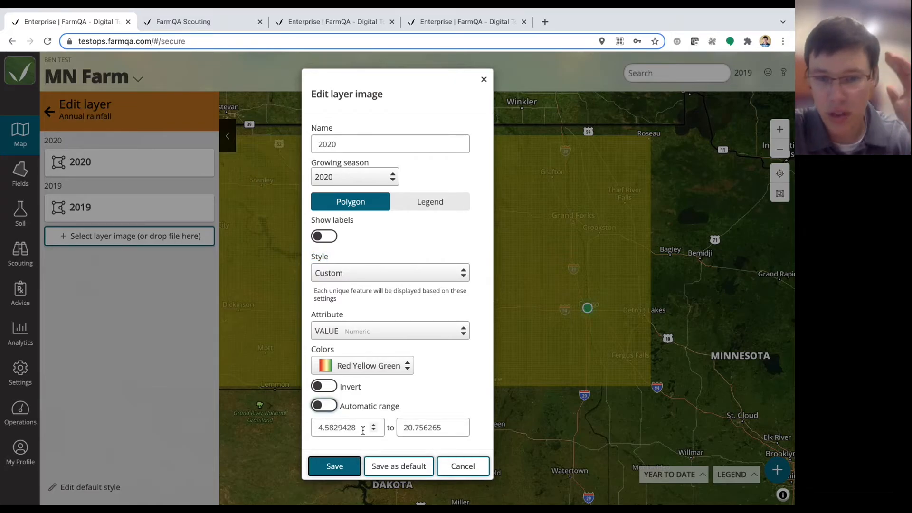
drag(357, 429, 291, 431)
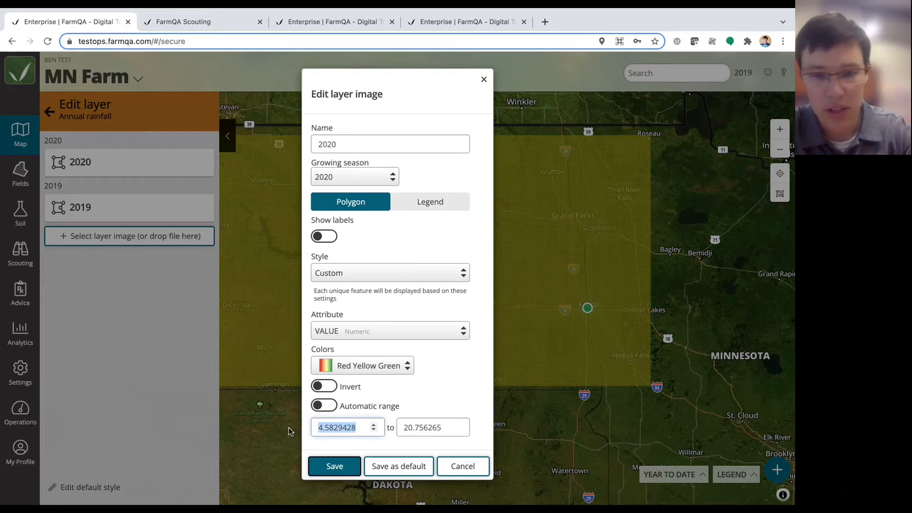
text(5)
drag(442, 427, 365, 422)
text(30)
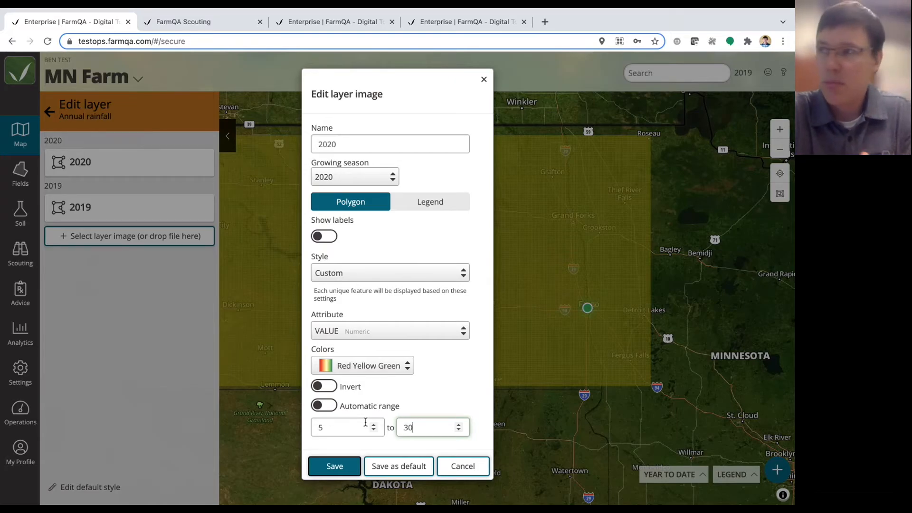
click(334, 466)
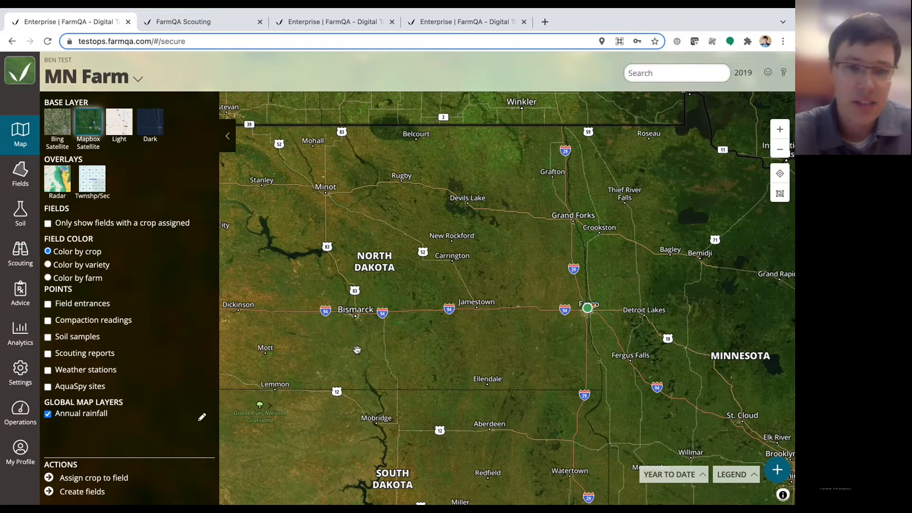
Switch the map's growing season to 2020 to display that year's rainfall image
drag(386, 316, 471, 336)
click(743, 73)
click(727, 115)
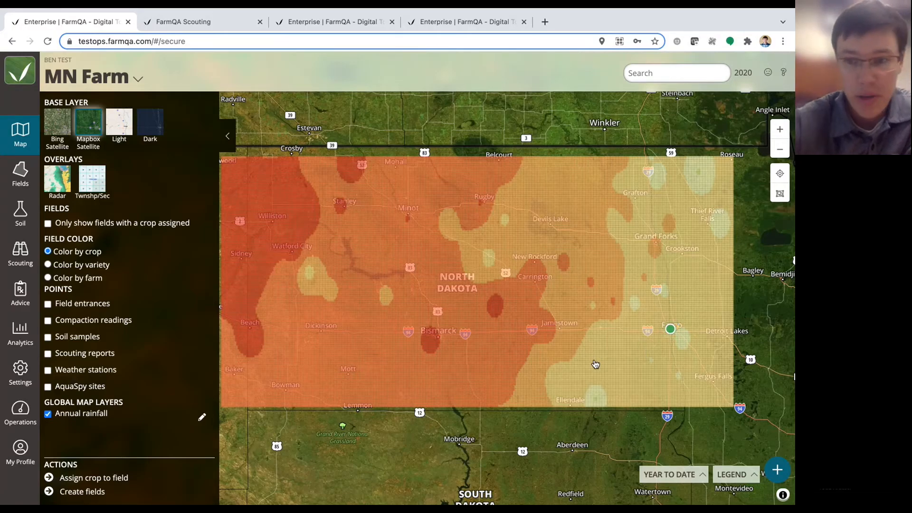
Inspect the 2020 rainfall attribute values in differently colored areas near Fargo and in central North Dakota
scroll(684, 334, up, 3)
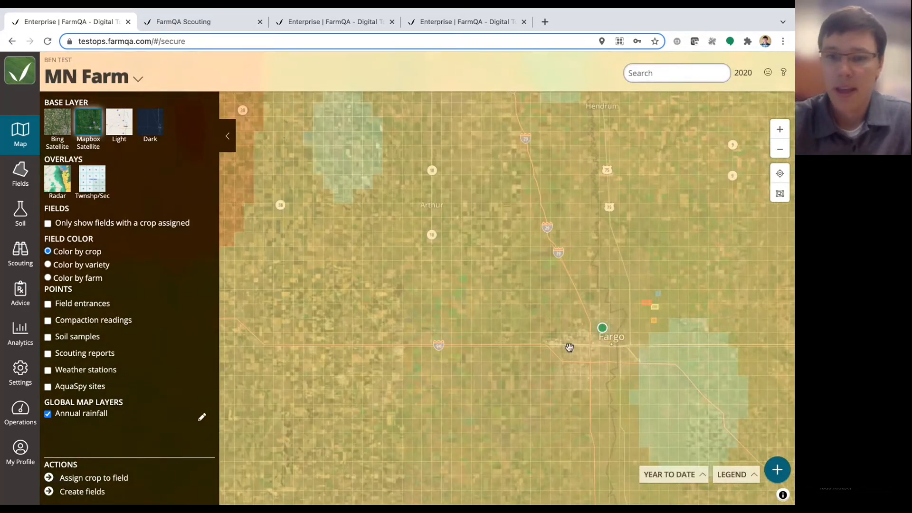
scroll(475, 315, down, 1)
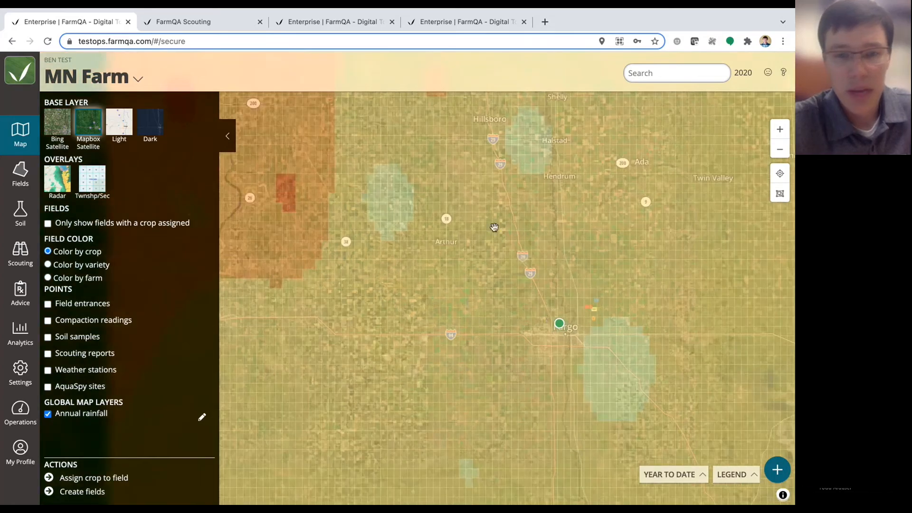
click(384, 209)
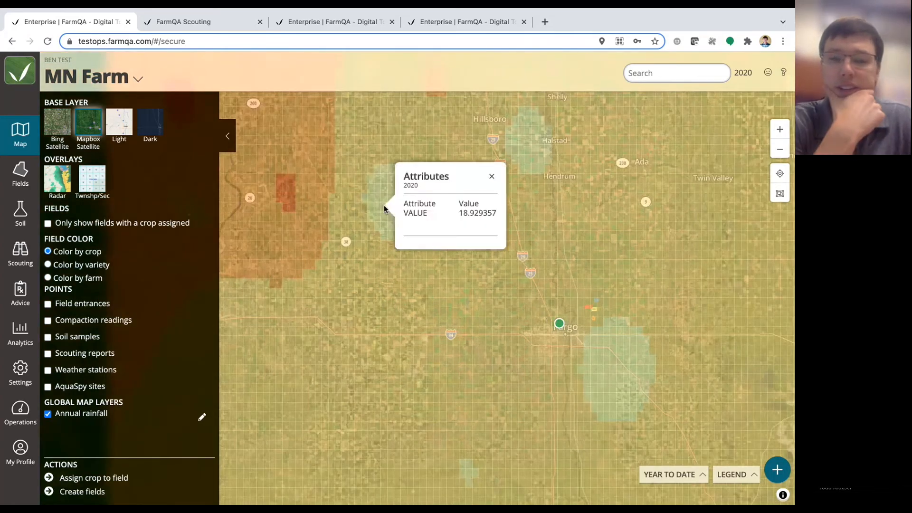
click(287, 192)
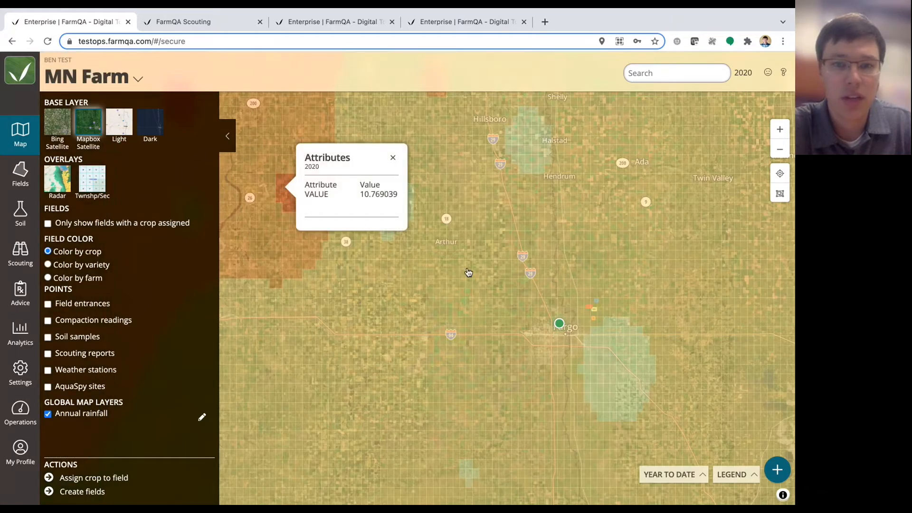
scroll(468, 272, down, 2)
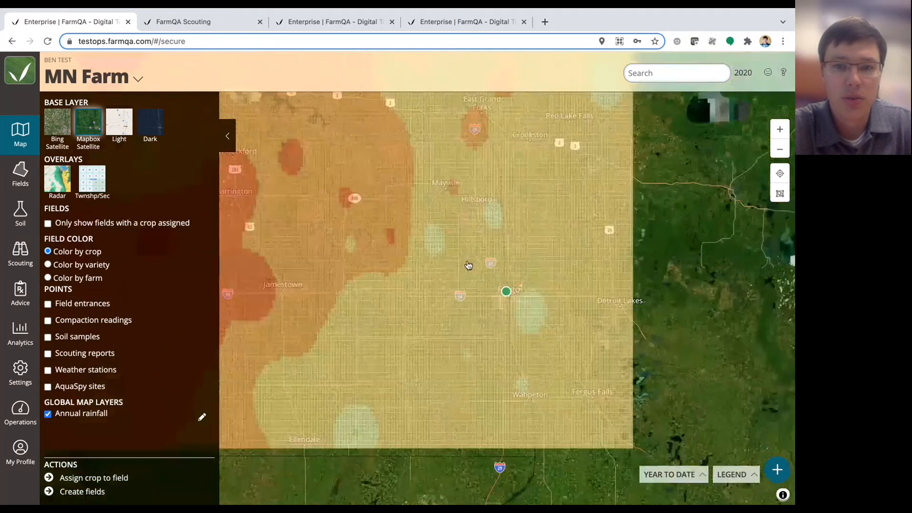
scroll(467, 265, down, 2)
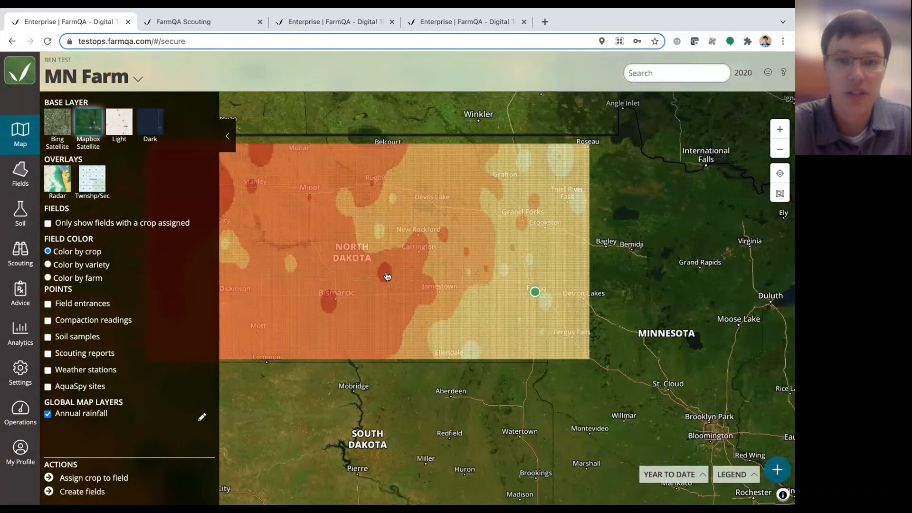
click(387, 276)
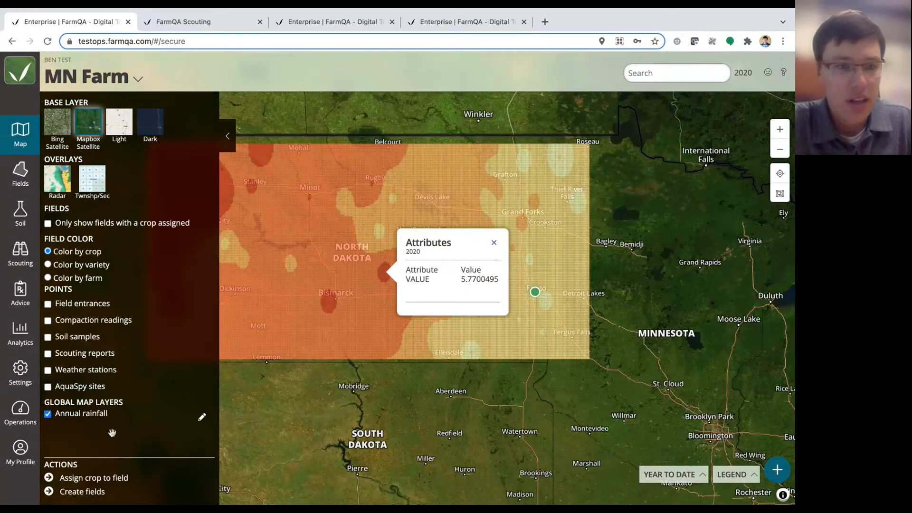
Edit the Annual rainfall layer's 2019 image and set its style to Custom on the 2019 attribute with non-inverted Red Yellow Green colors
click(202, 417)
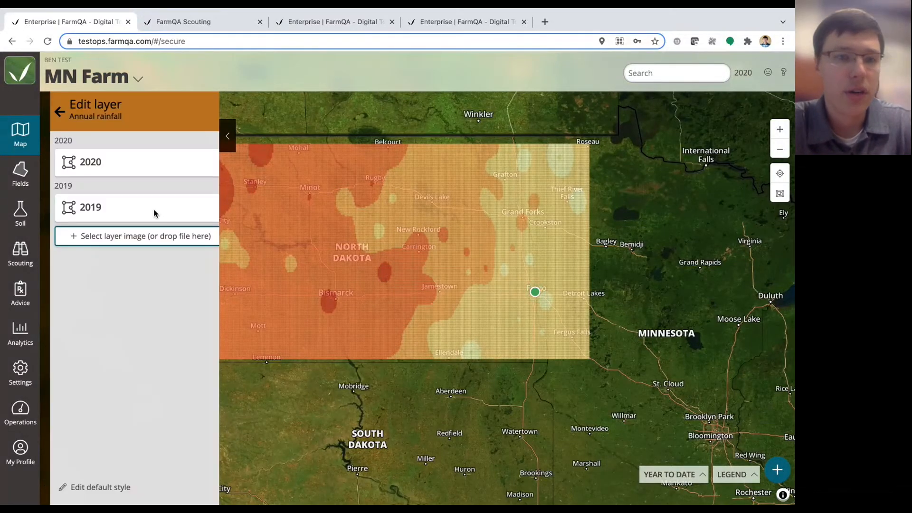
mouse_move(185, 209)
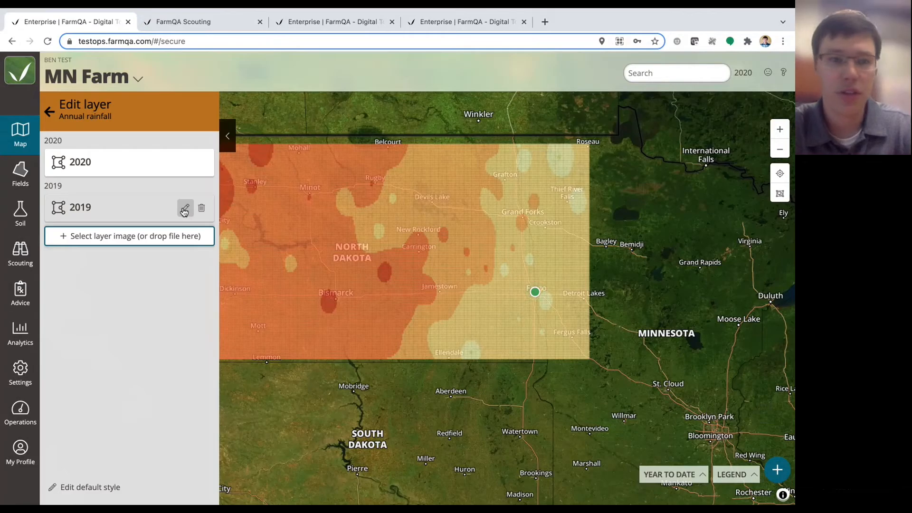
click(185, 209)
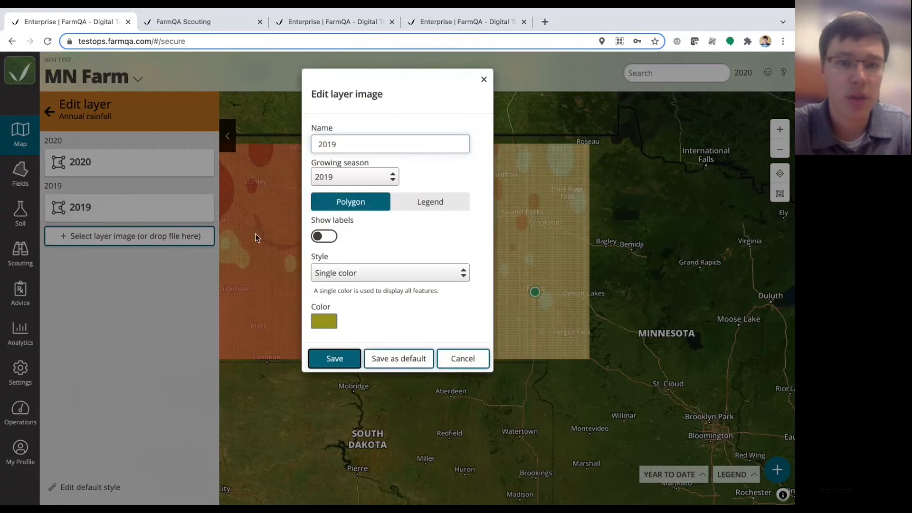
click(372, 274)
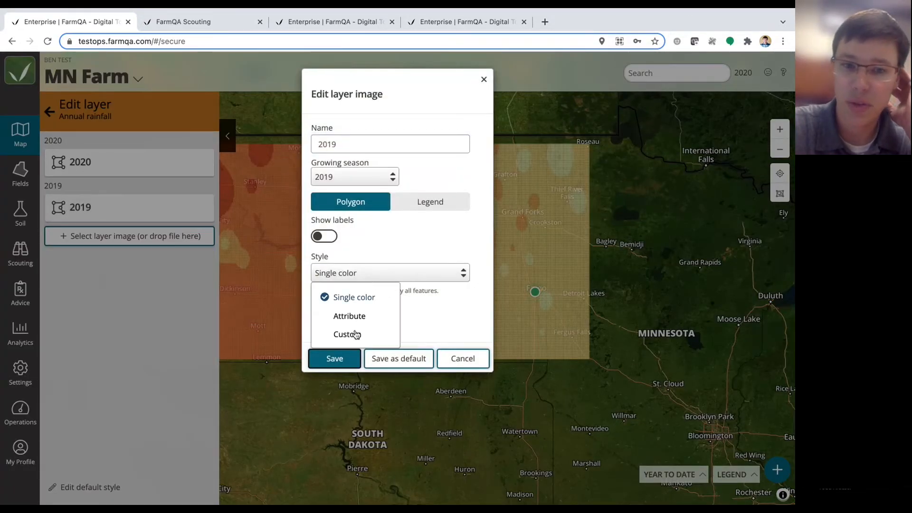
click(351, 337)
click(388, 364)
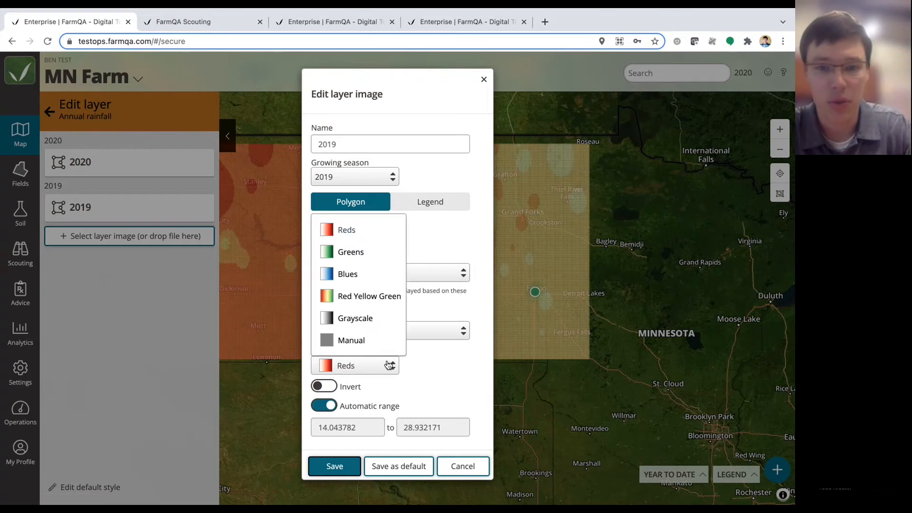
click(370, 300)
click(408, 331)
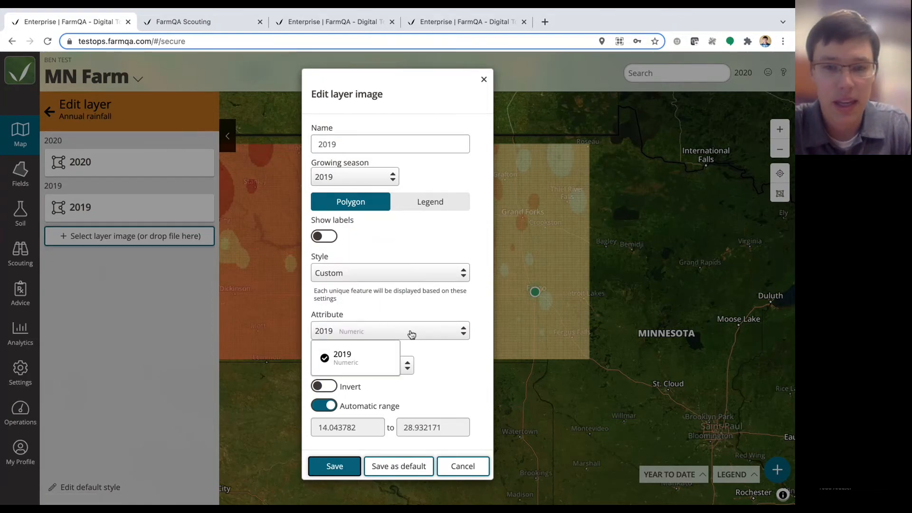
click(407, 365)
click(327, 385)
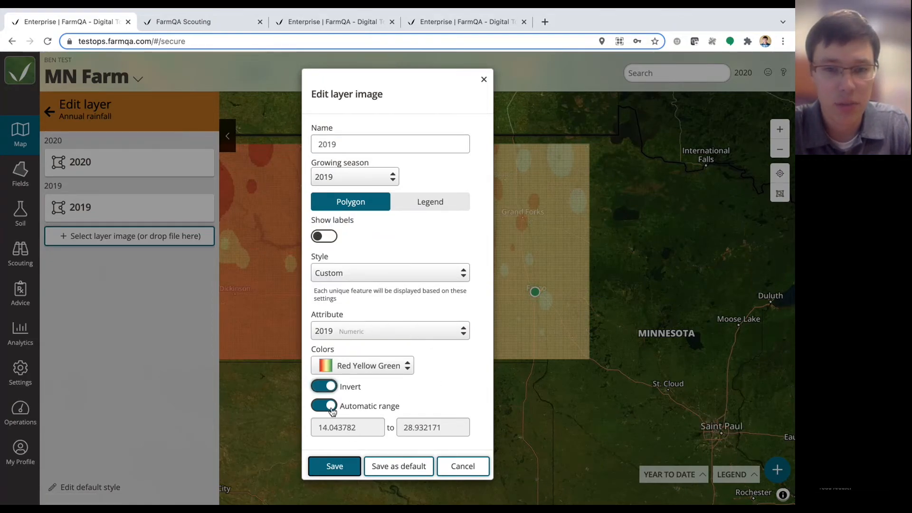
click(335, 386)
Replace the 2019 image's automatic range with 5 to 30 and save the style as the layer's default
click(328, 405)
drag(356, 427, 286, 431)
text(5)
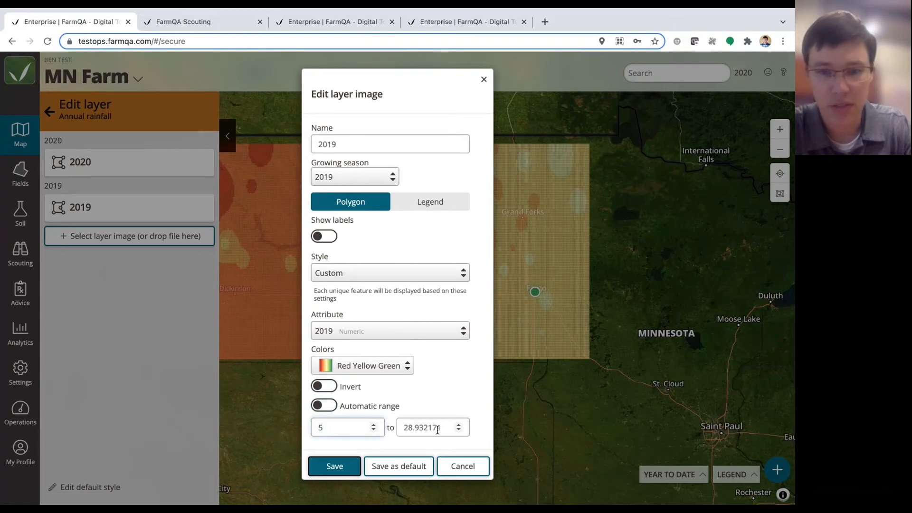
drag(441, 427, 346, 425)
text(30)
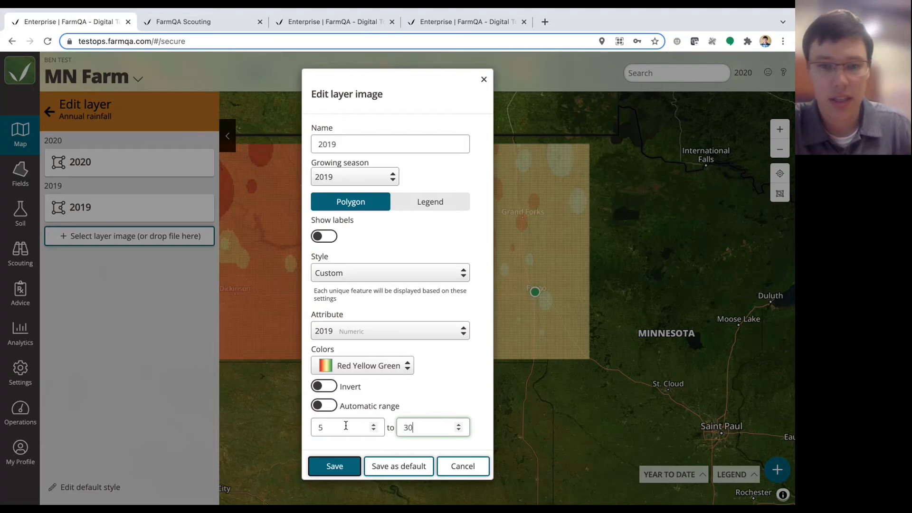
click(388, 467)
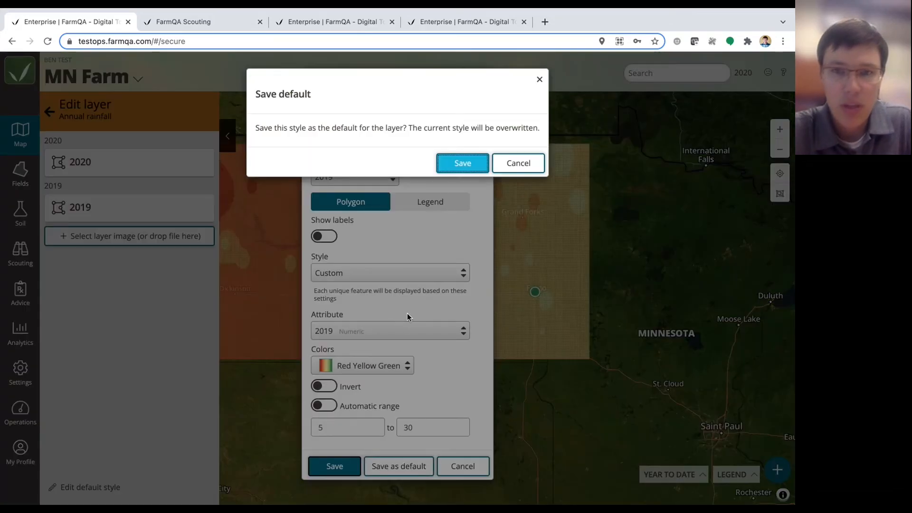
click(463, 162)
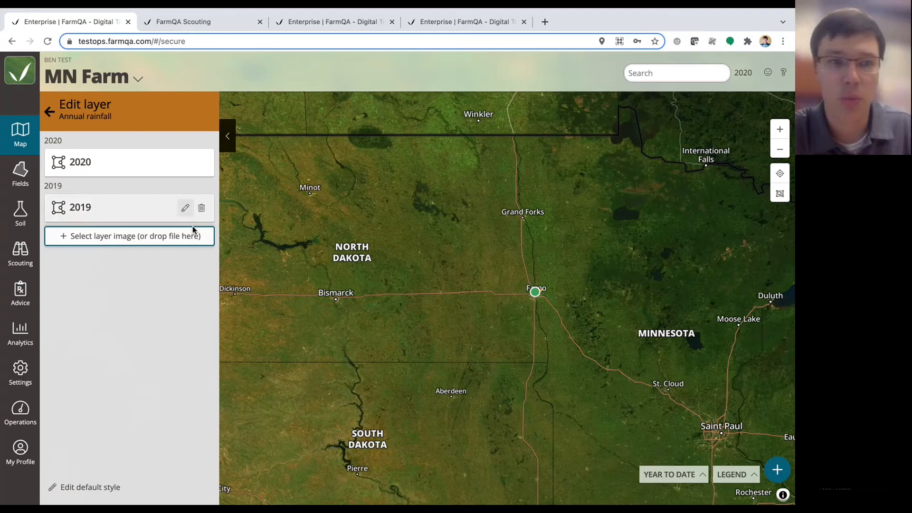
Close the layer editing and switch the growing season to 2019 with the Annual rainfall layer shown over North Dakota
click(51, 112)
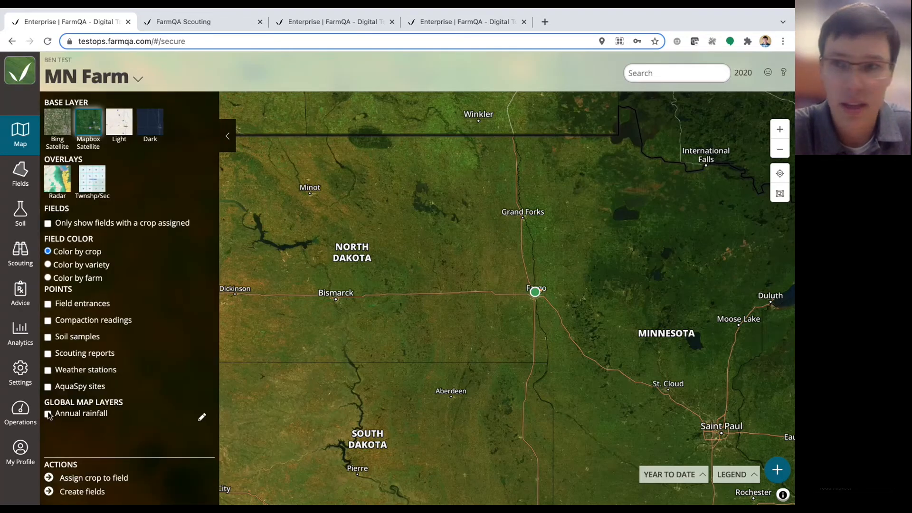
drag(326, 247, 459, 271)
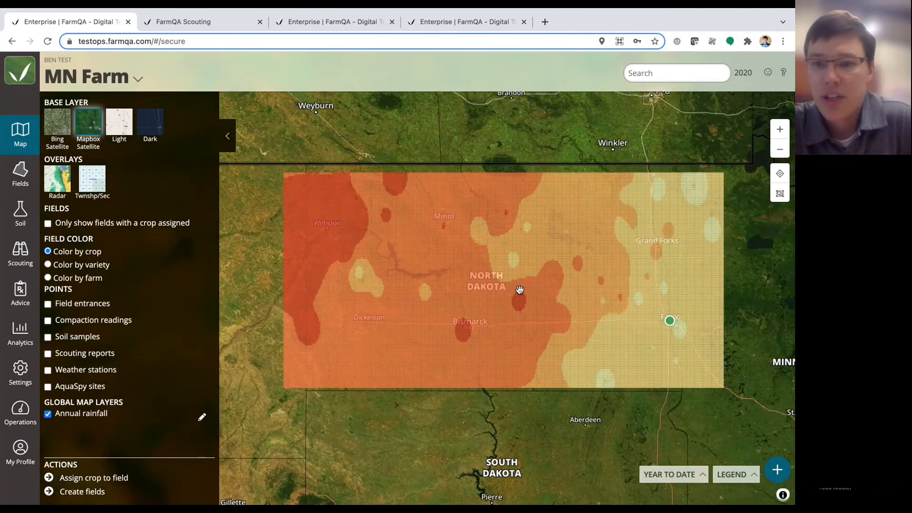
click(736, 76)
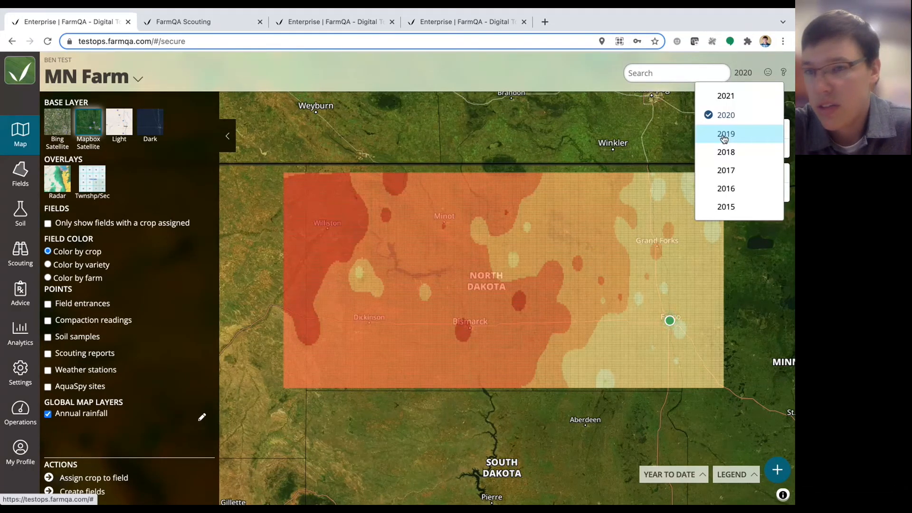
click(723, 134)
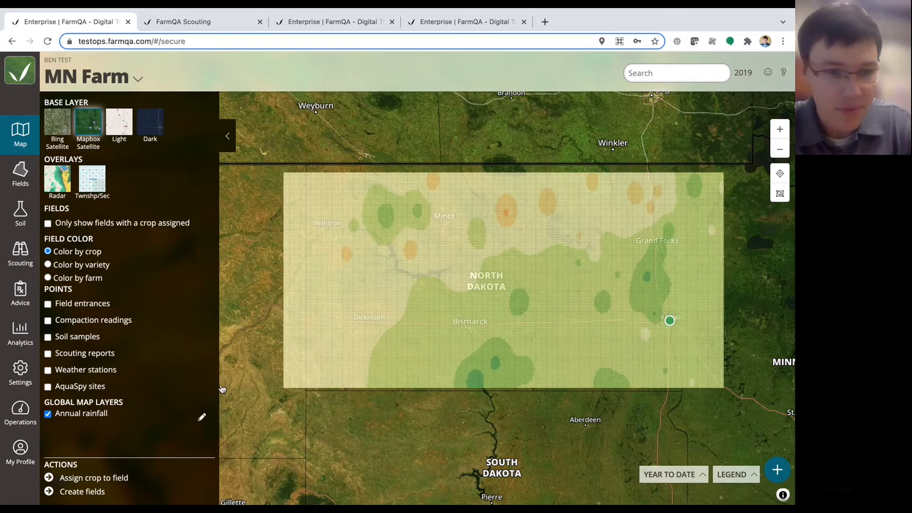
Edit the Annual rainfall layer's 2019 image to use a Custom legend instead of the default, with Red Yellow Green colors
click(201, 419)
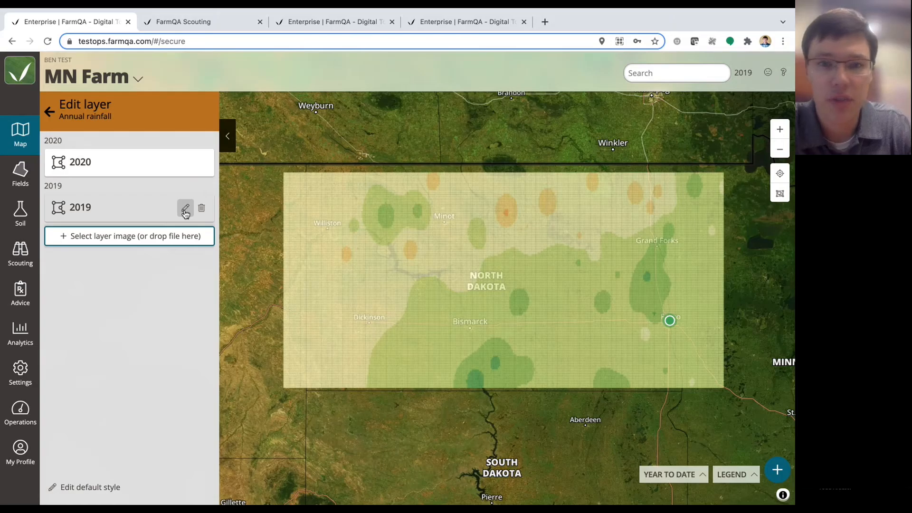
click(185, 211)
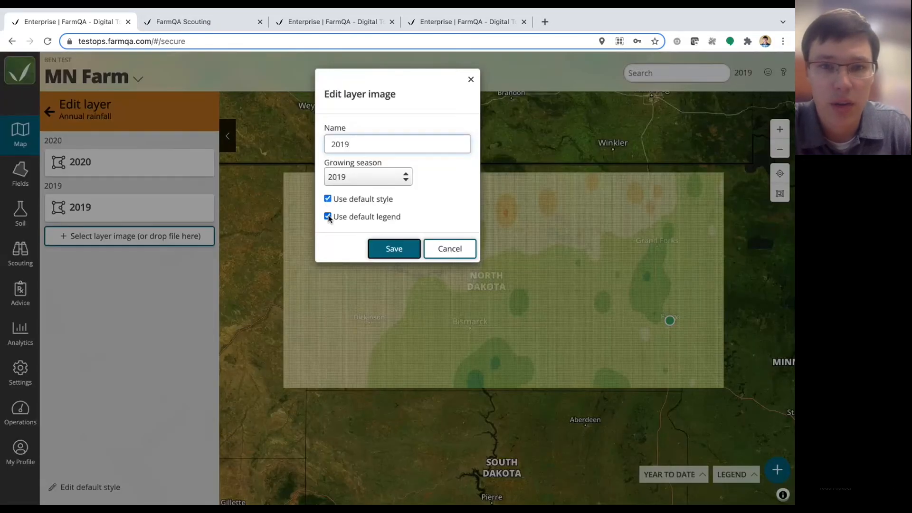
click(328, 216)
click(365, 245)
click(360, 288)
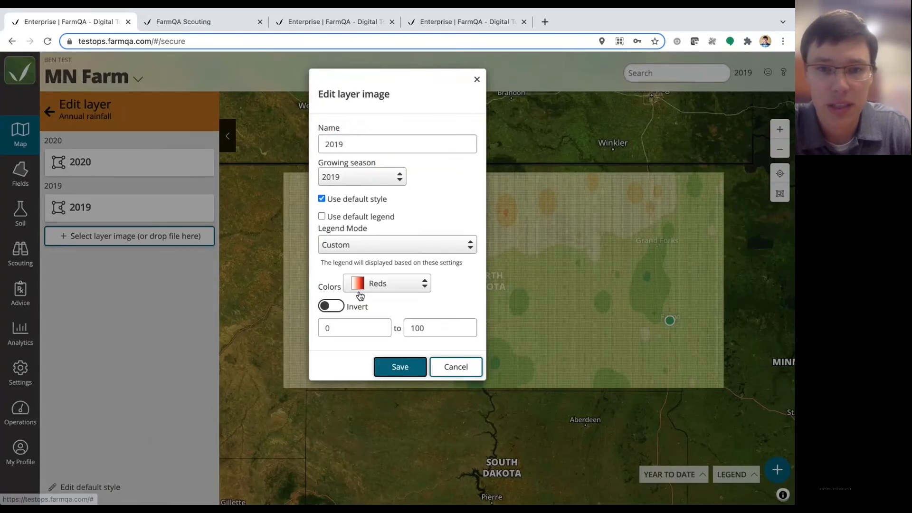
click(385, 288)
click(380, 375)
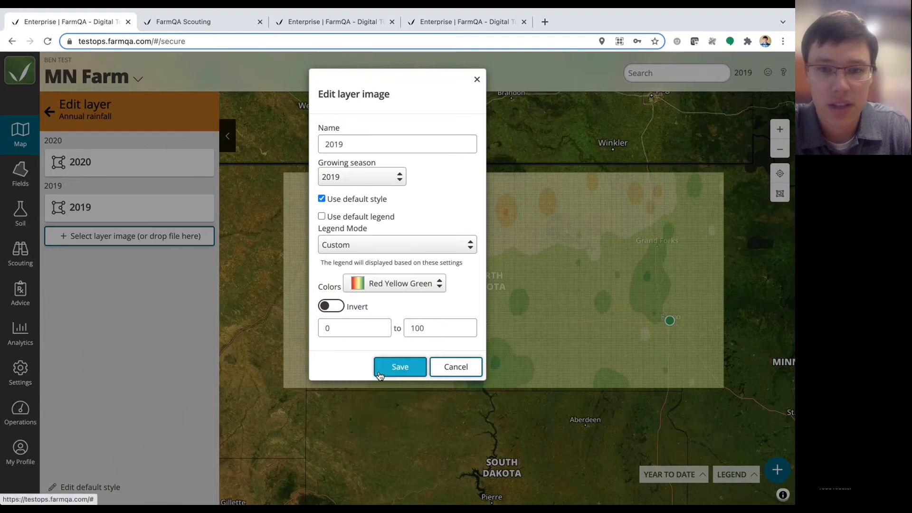
Set the 2019 image's legend range to 5 to 30 and save the layer image
drag(357, 328, 301, 329)
text(5)
key(Tab)
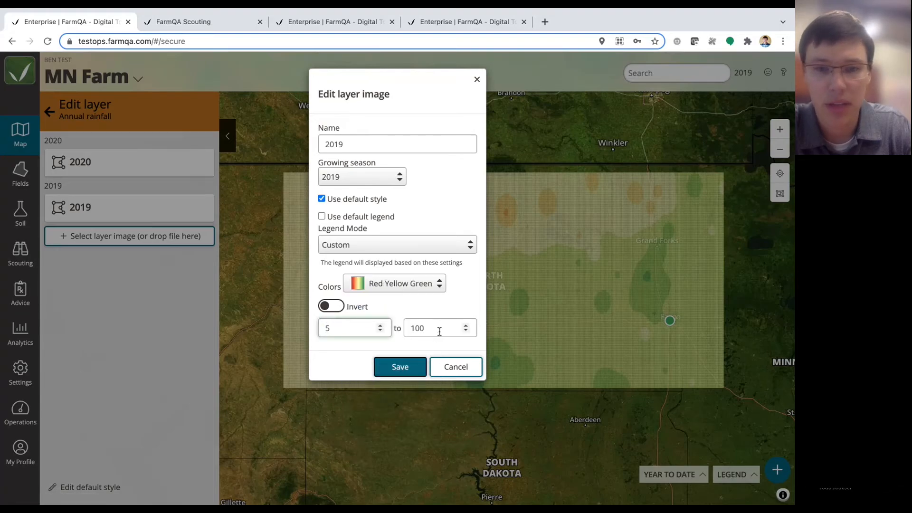
text(30)
click(398, 366)
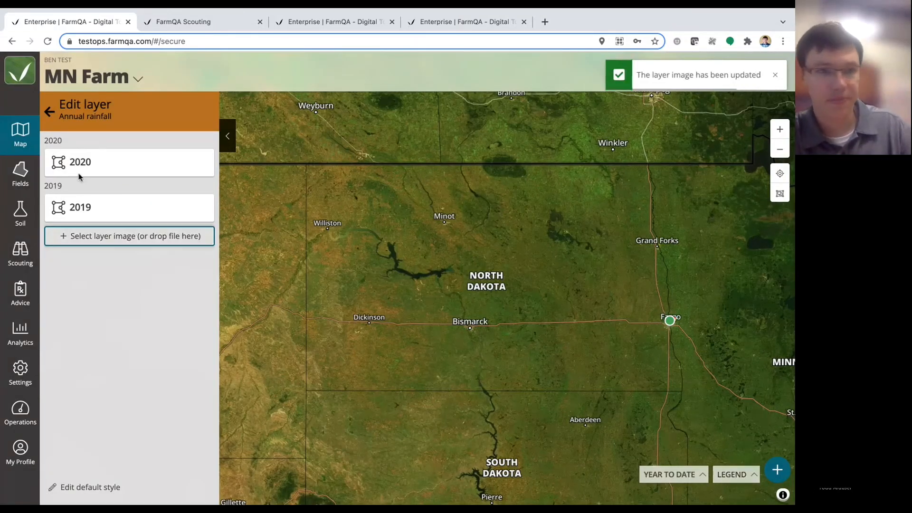
Leave layer editing, show Annual rainfall with its expanded legend, and inspect the 2019 value in the dark green area northwest of Fargo
click(48, 112)
click(47, 414)
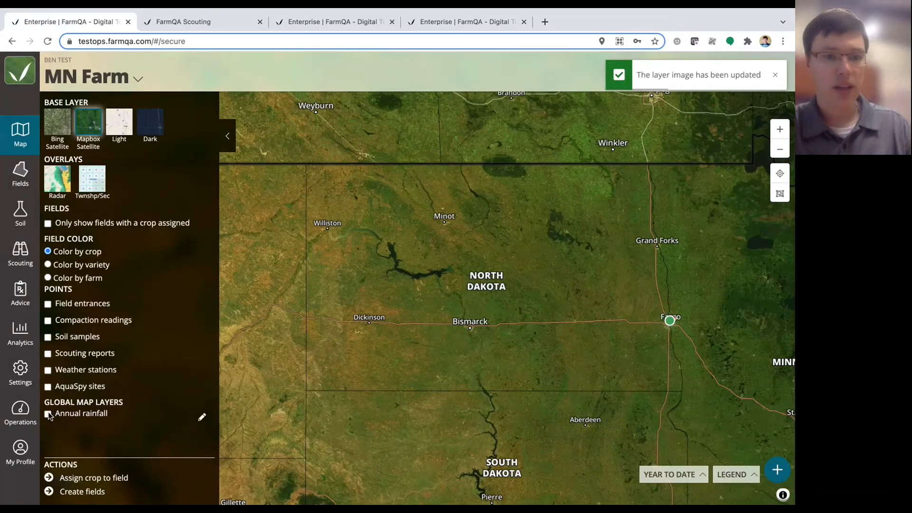
click(744, 476)
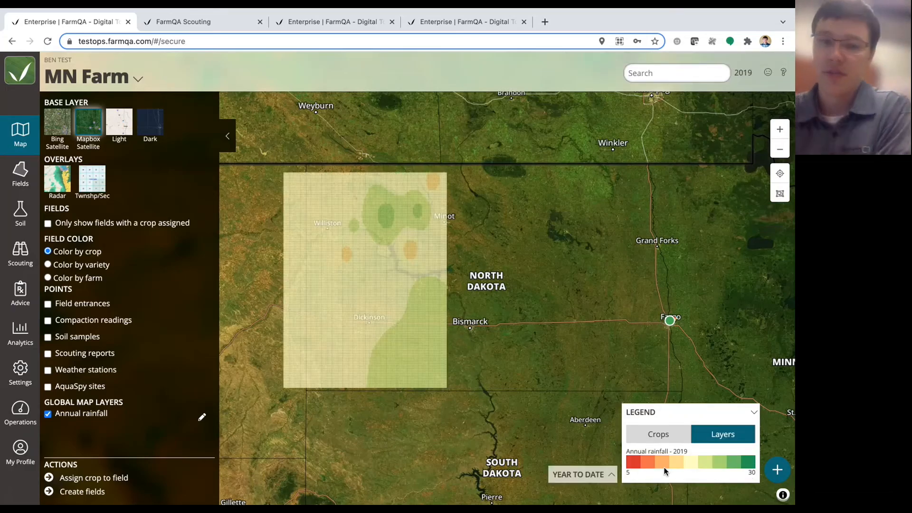
mouse_move(665, 472)
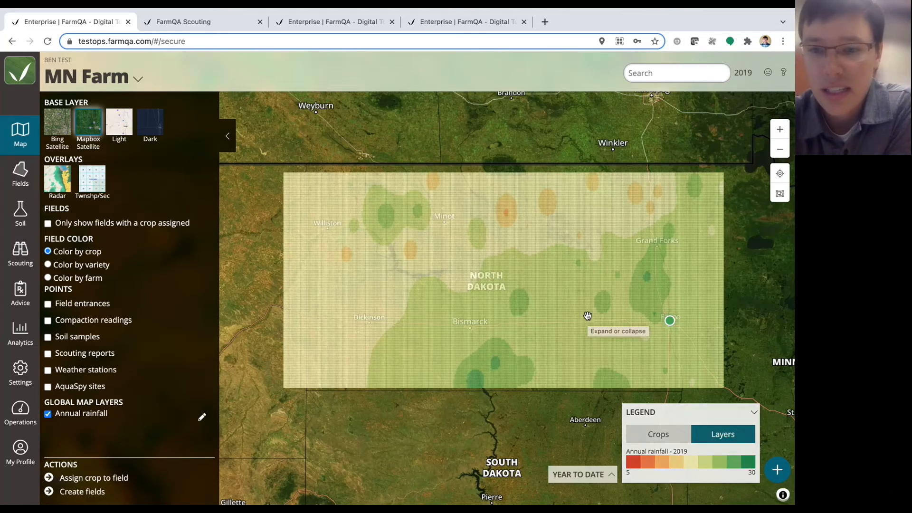
scroll(588, 316, up, 2)
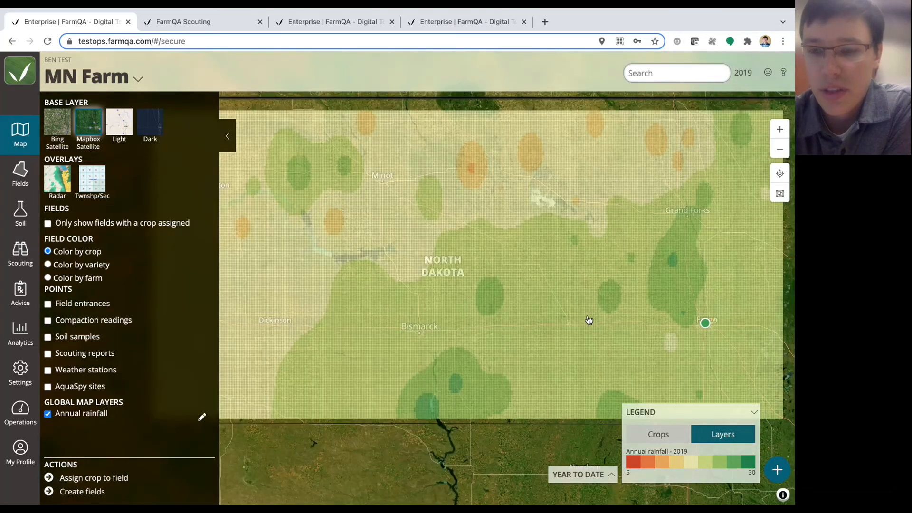
click(672, 265)
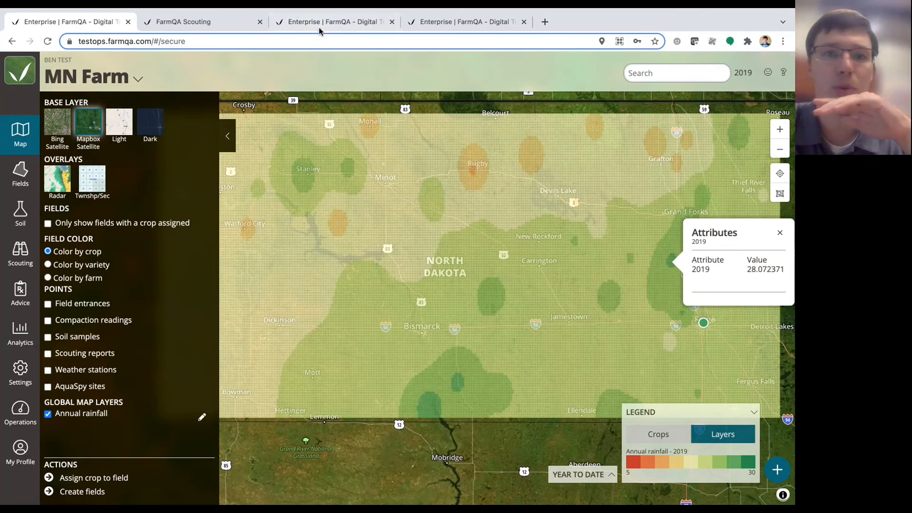
Switch to the Munson Farms tab and move field 61's NDVI timeline to Sep 28, 2021
click(439, 22)
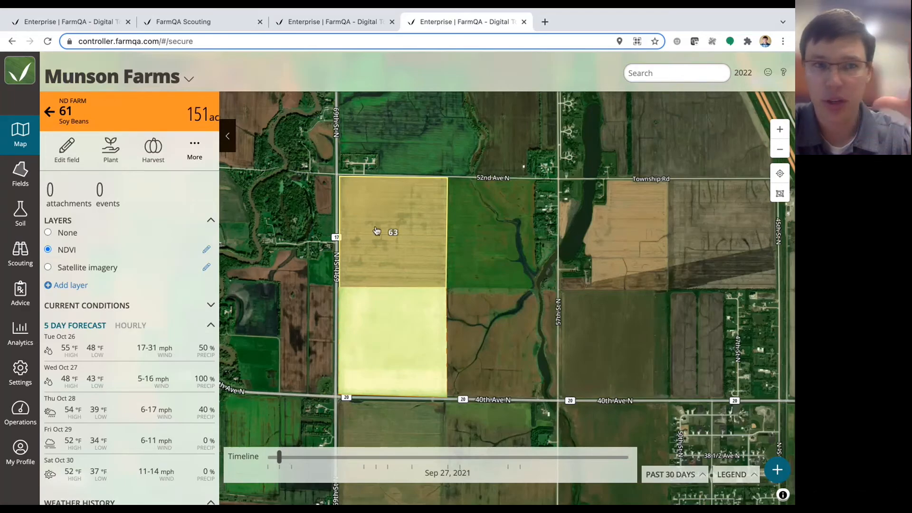
click(289, 459)
mouse_move(291, 459)
mouse_down()
mouse_move(388, 454)
mouse_move(279, 460)
mouse_up()
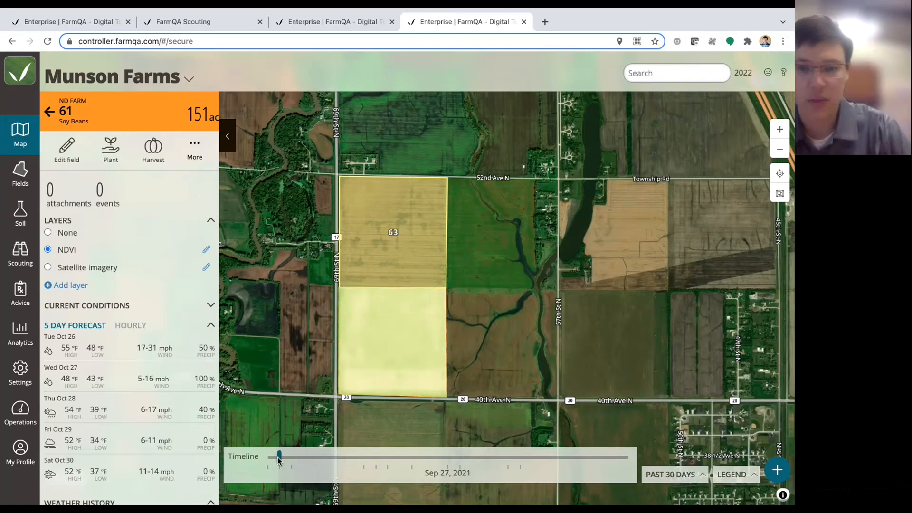
click(744, 73)
click(585, 120)
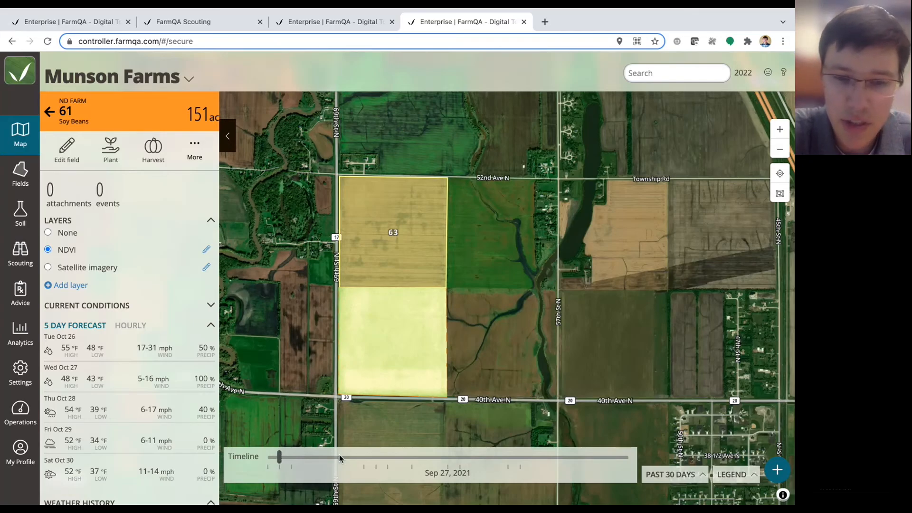
scroll(393, 352, up, 2)
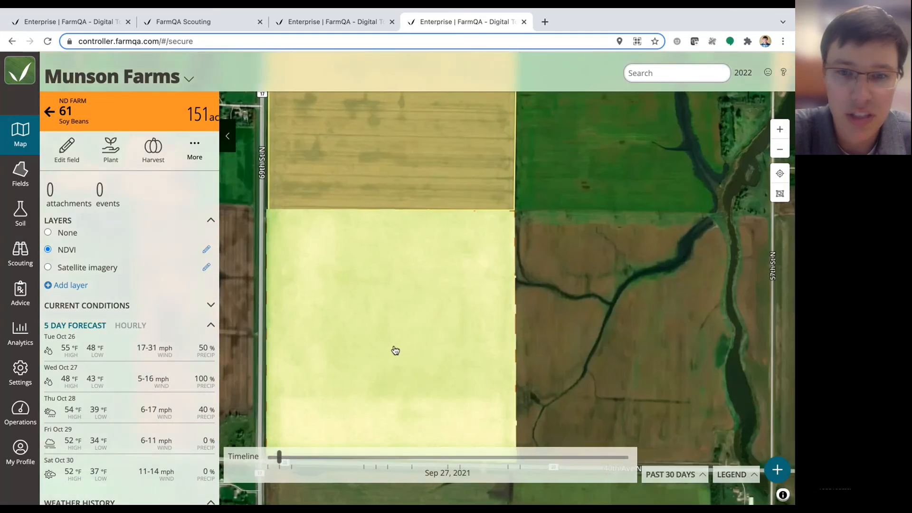
mouse_move(278, 454)
mouse_down()
mouse_move(269, 454)
mouse_move(295, 455)
mouse_up()
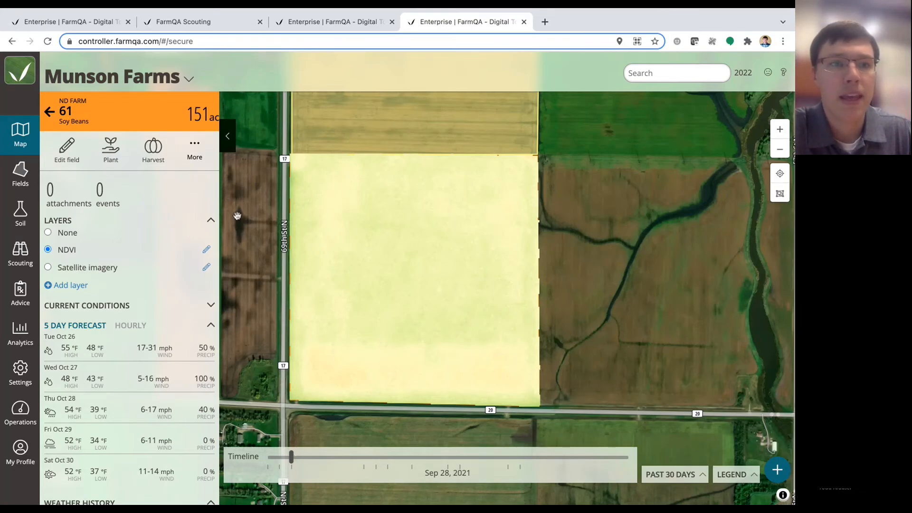
Return to the MN Farm tab, switch to MN Examples, and bring its CH Daltons field into view with the side panel hidden
click(94, 24)
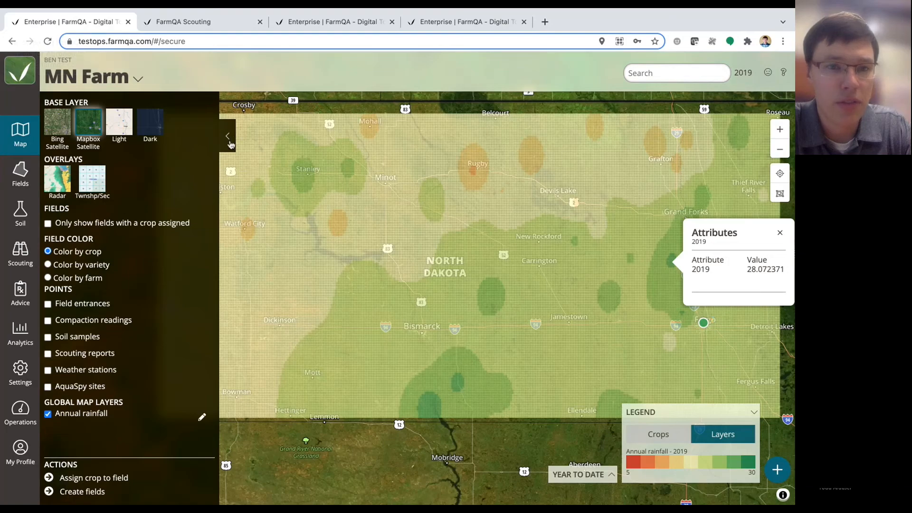
click(138, 78)
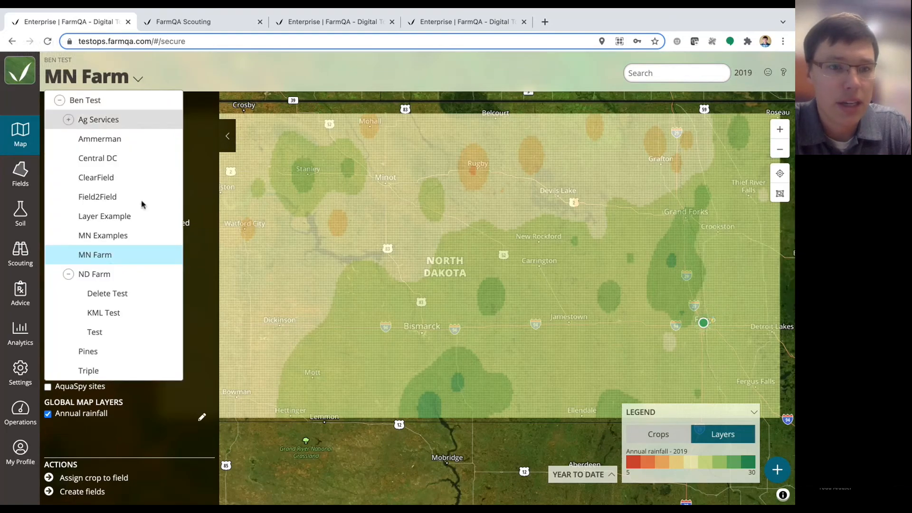
click(98, 236)
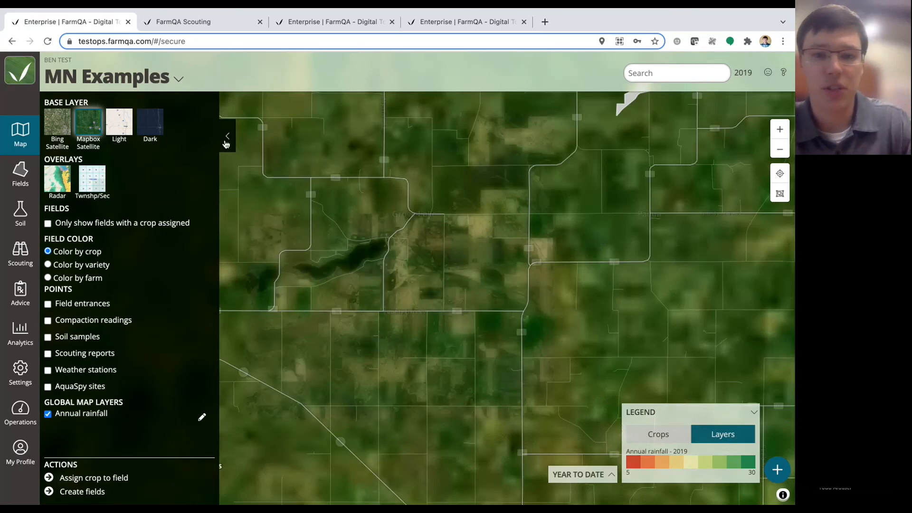
click(227, 136)
click(203, 468)
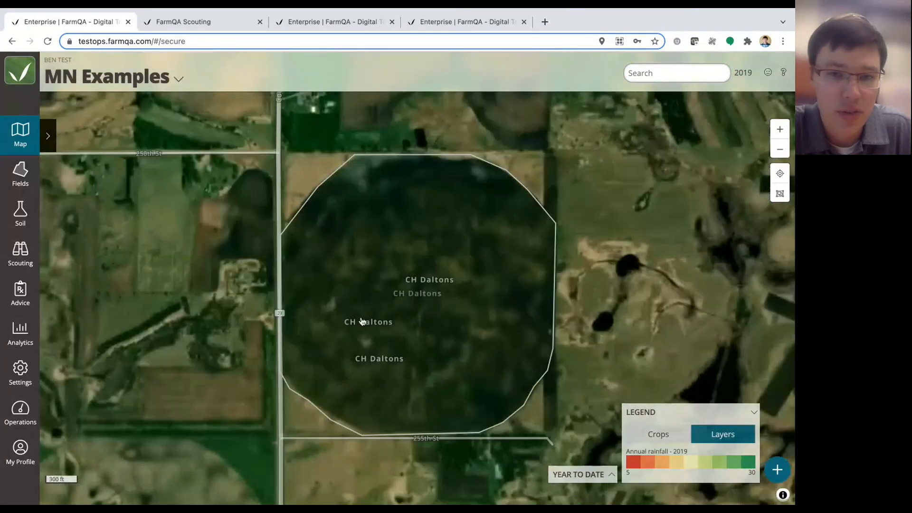
Open the CH Daltons field and examine the numbered points of its Sampling Points layer up close
click(362, 322)
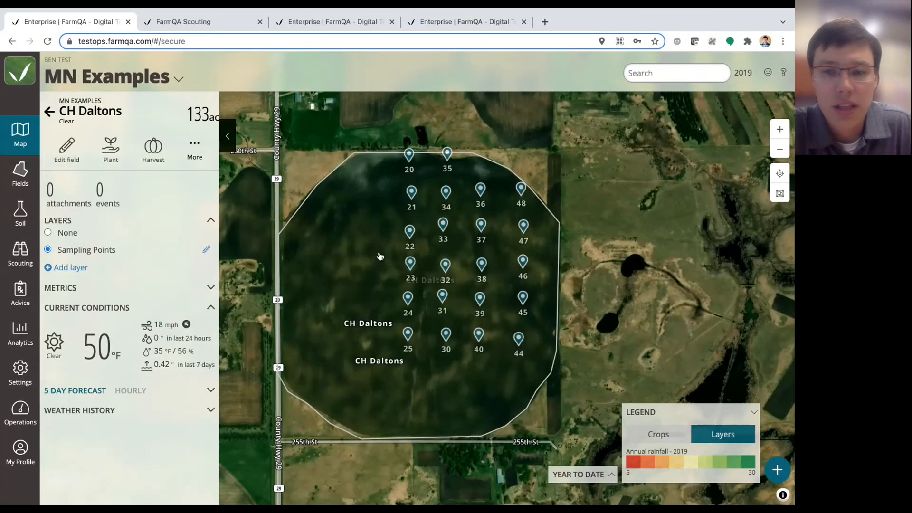
scroll(379, 256, up, 2)
drag(397, 220, 471, 237)
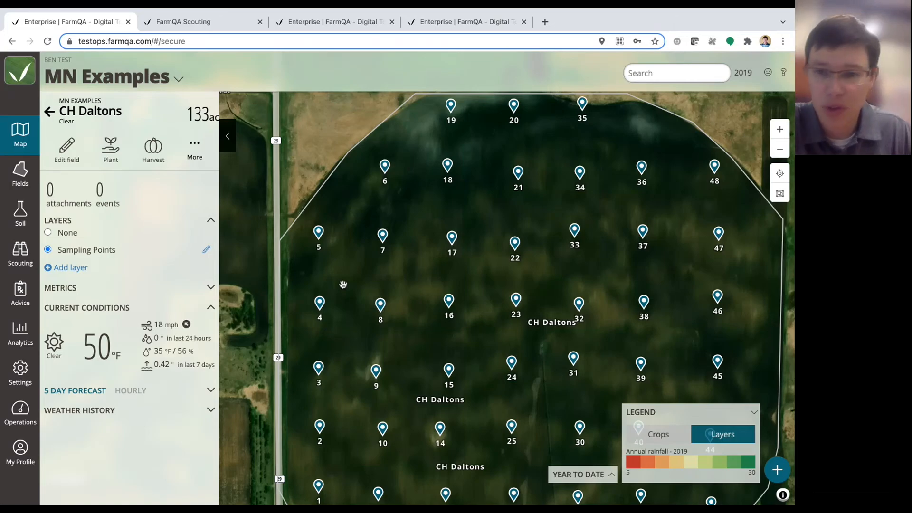
Switch to FarmQA Scouting and hide the Yield Maps legend on field F30's map, keeping the whole field in view
click(209, 22)
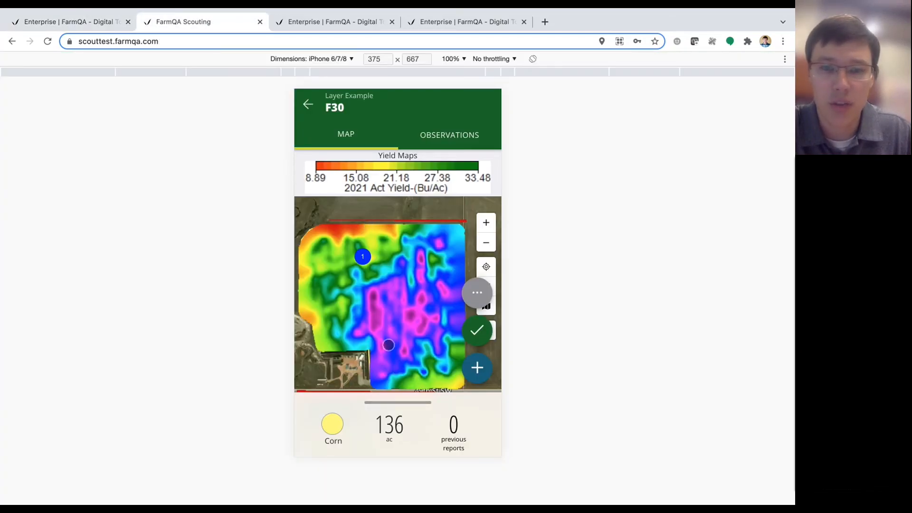
click(495, 334)
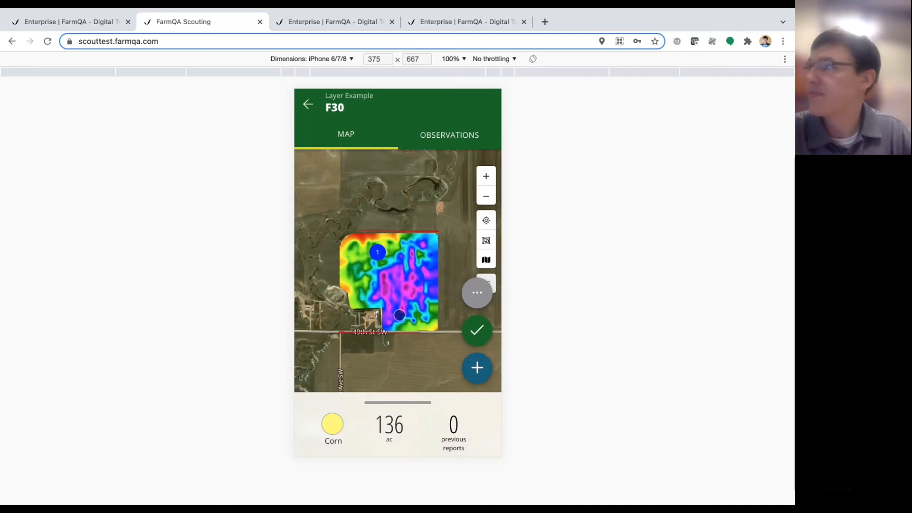
scroll(400, 315, up, 1)
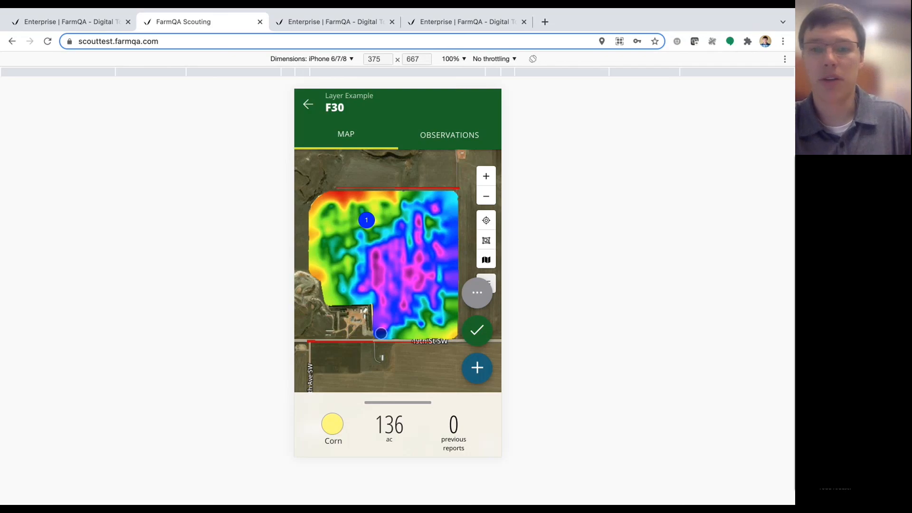
Switch to the October_Webinar4 presentation in PowerPoint, go past the Q&A slide to Upcoming Webinars, and start the slide show there
key(ctrl+Up)
click(355, 327)
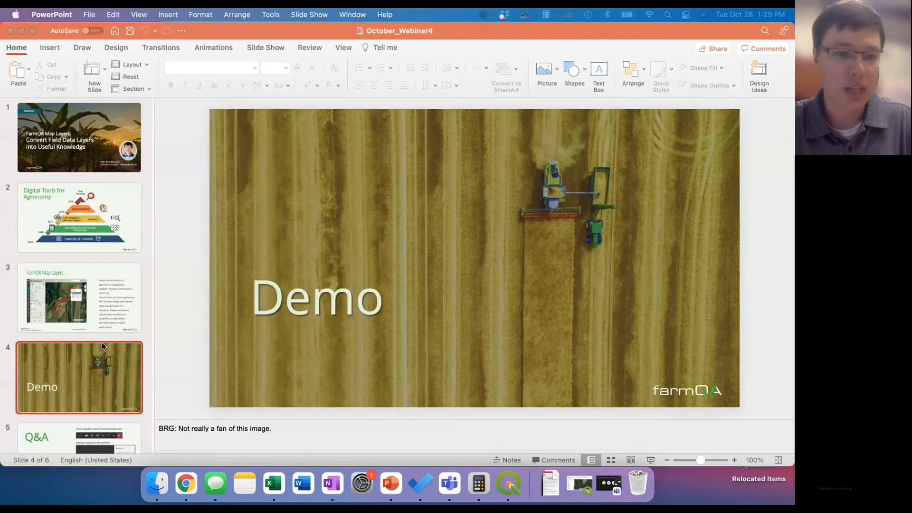
scroll(67, 380, down, 5)
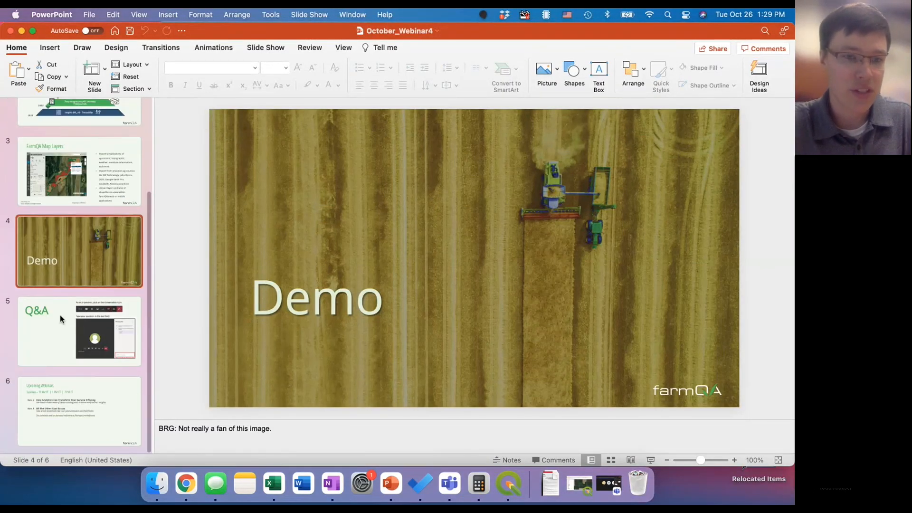
click(61, 315)
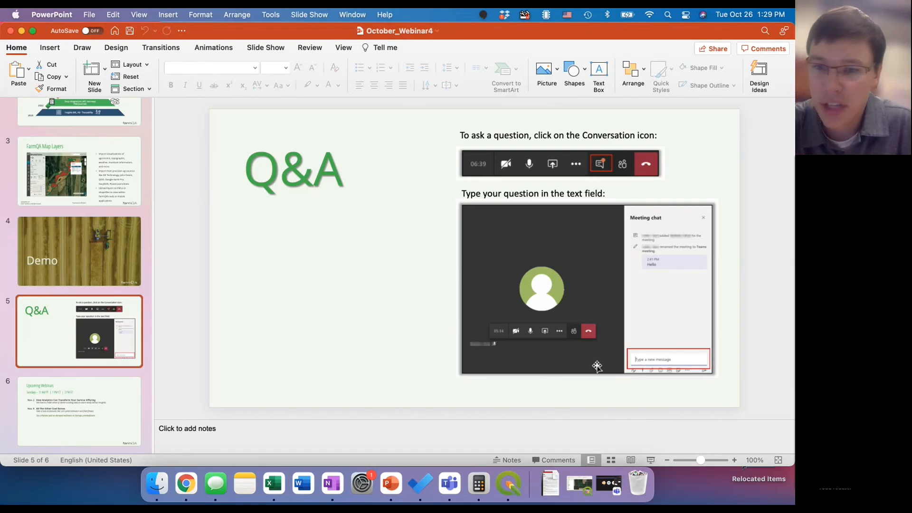
click(95, 402)
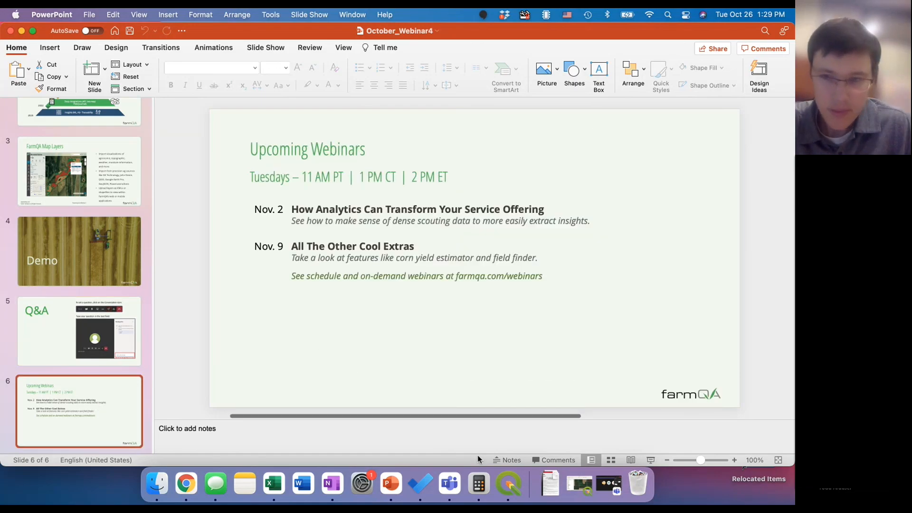
click(650, 460)
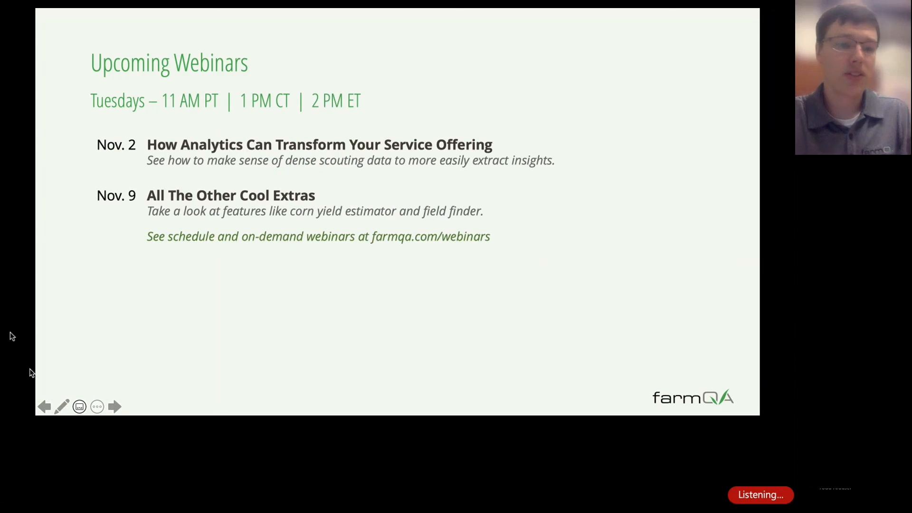